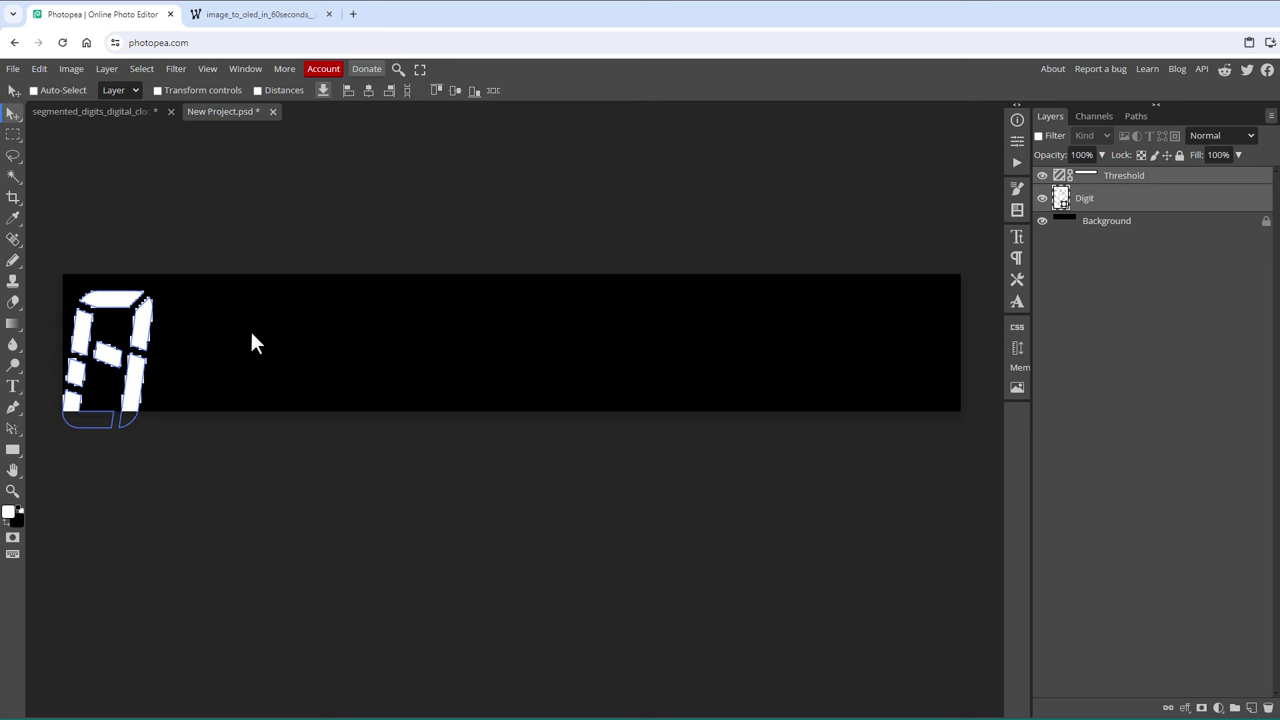
Step: Move the digit fully inside the black canvas so it sits flush with the canvas's lower-left corner
{"action": "left_click", "coordinate": [13, 491]}
{"action": "left_click_drag", "start_coordinate": [118, 348], "coordinate": [264, 362]}
{"action": "left_click_drag", "start_coordinate": [149, 408], "coordinate": [557, 317]}
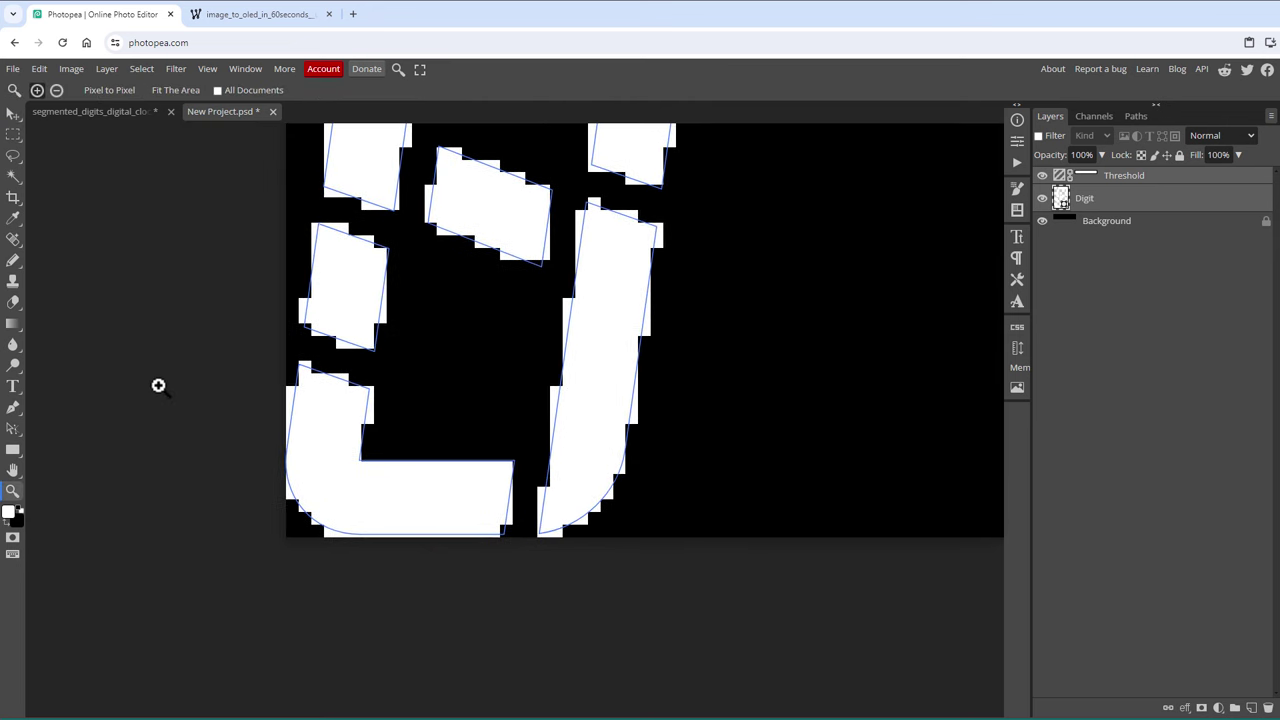
{"action": "scroll", "coordinate": [158, 385], "scroll_direction": "down", "scroll_amount": 5}
{"action": "key", "text": "v"}
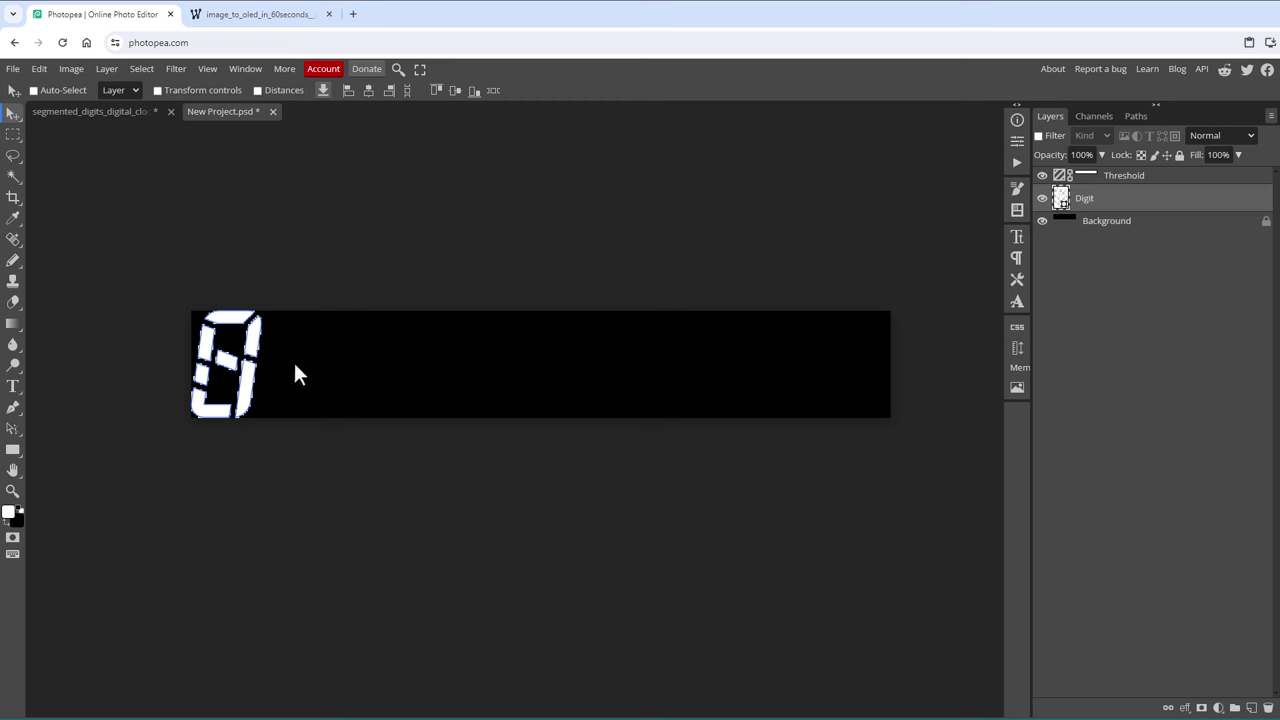
Step: Duplicate the Digit layer nine times, spreading the copies in a row across the canvas
{"action": "left_click_drag", "start_coordinate": [262, 366], "coordinate": [379, 378]}
{"action": "left_click_drag", "start_coordinate": [399, 377], "coordinate": [444, 376]}
{"action": "left_click_drag", "start_coordinate": [420, 376], "coordinate": [714, 386]}
{"action": "left_click_drag", "start_coordinate": [708, 387], "coordinate": [846, 384]}
{"action": "scroll", "coordinate": [952, 358], "scroll_direction": "up", "scroll_amount": 5}
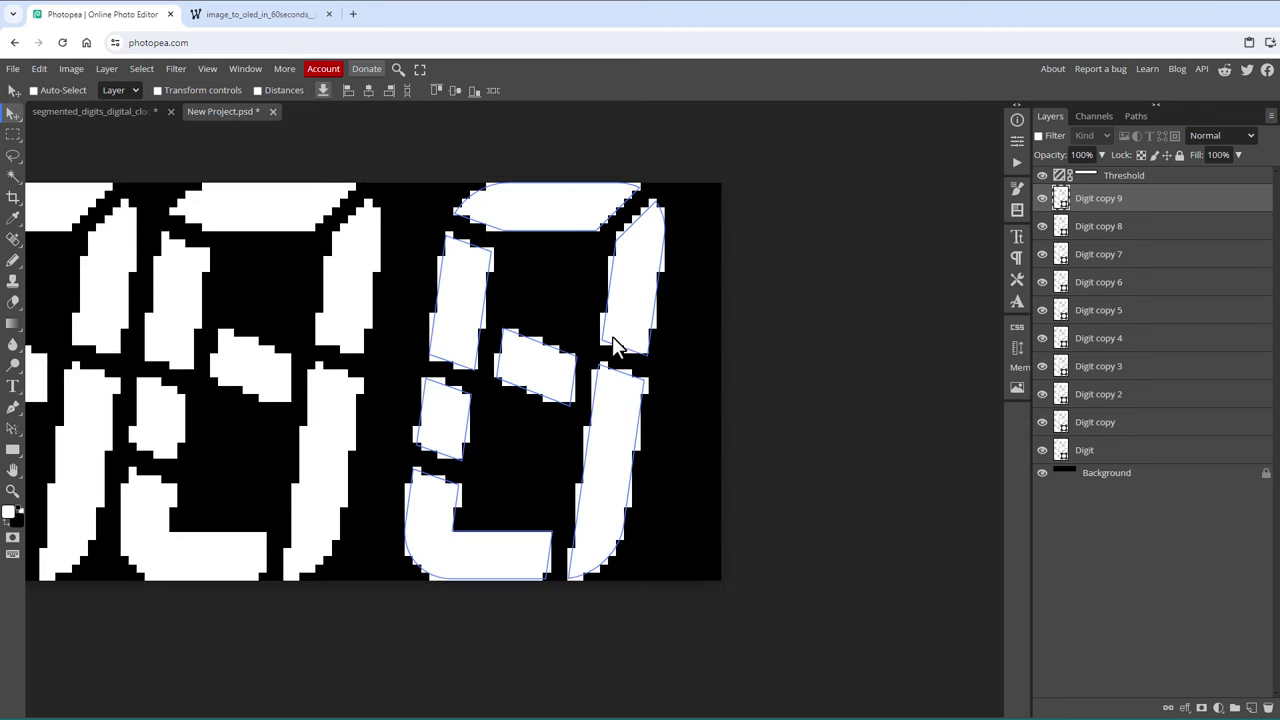
Step: Nudge the last digit copy flush against the canvas's right edge
{"action": "key", "text": "Right"}
{"action": "key", "text": "Right"}
{"action": "key", "text": "Right"}
{"action": "key", "text": "Right"}
{"action": "key", "text": "Right"}
{"action": "key", "text": "Right"}
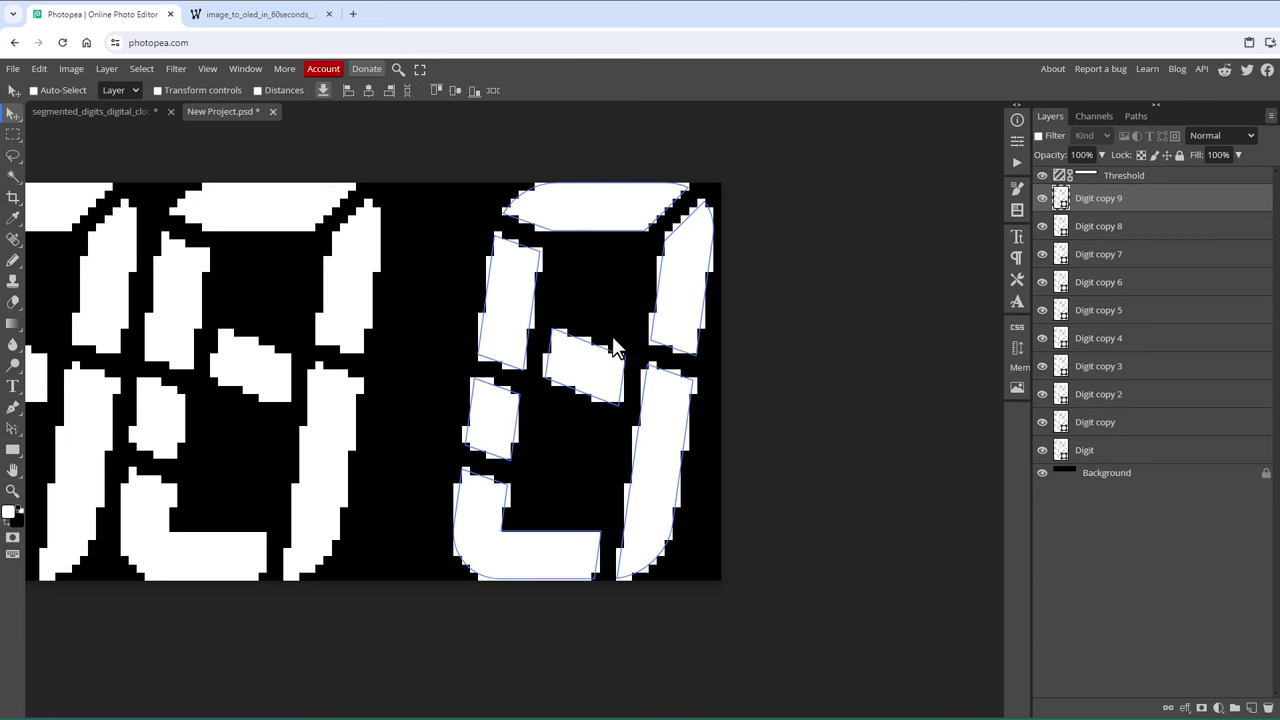
{"action": "key", "text": "Right"}
{"action": "scroll", "coordinate": [836, 367], "scroll_direction": "down", "scroll_amount": 5}
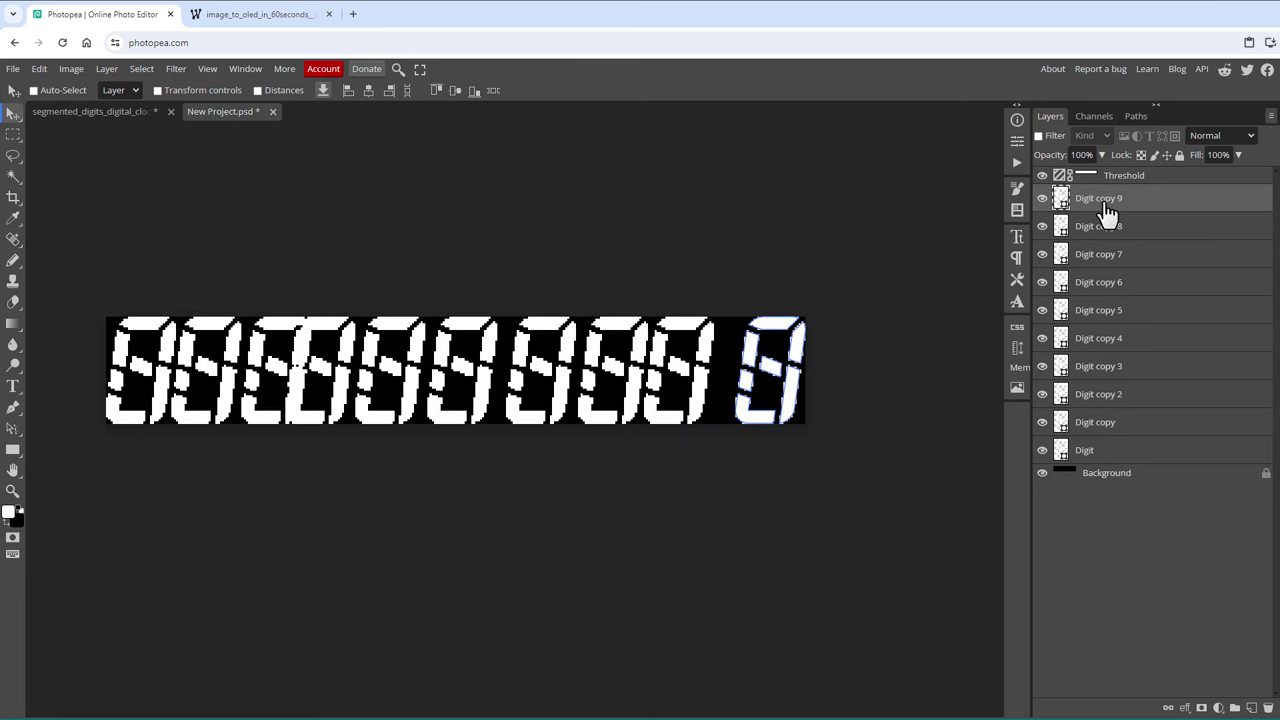
Step: Distribute all ten digit layers evenly in the horizontal direction and check one digit's cell with a rectangular selection
{"action": "left_click", "coordinate": [1110, 452], "text": "shift"}
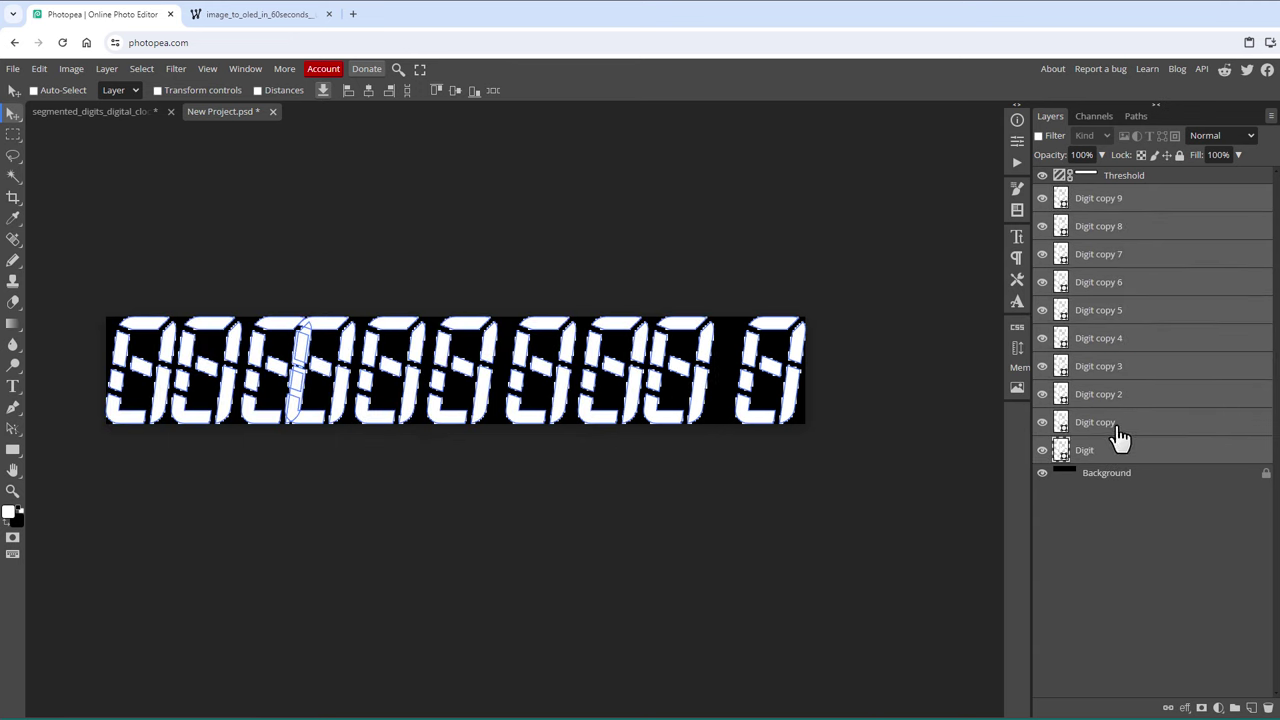
{"action": "left_click", "coordinate": [493, 90]}
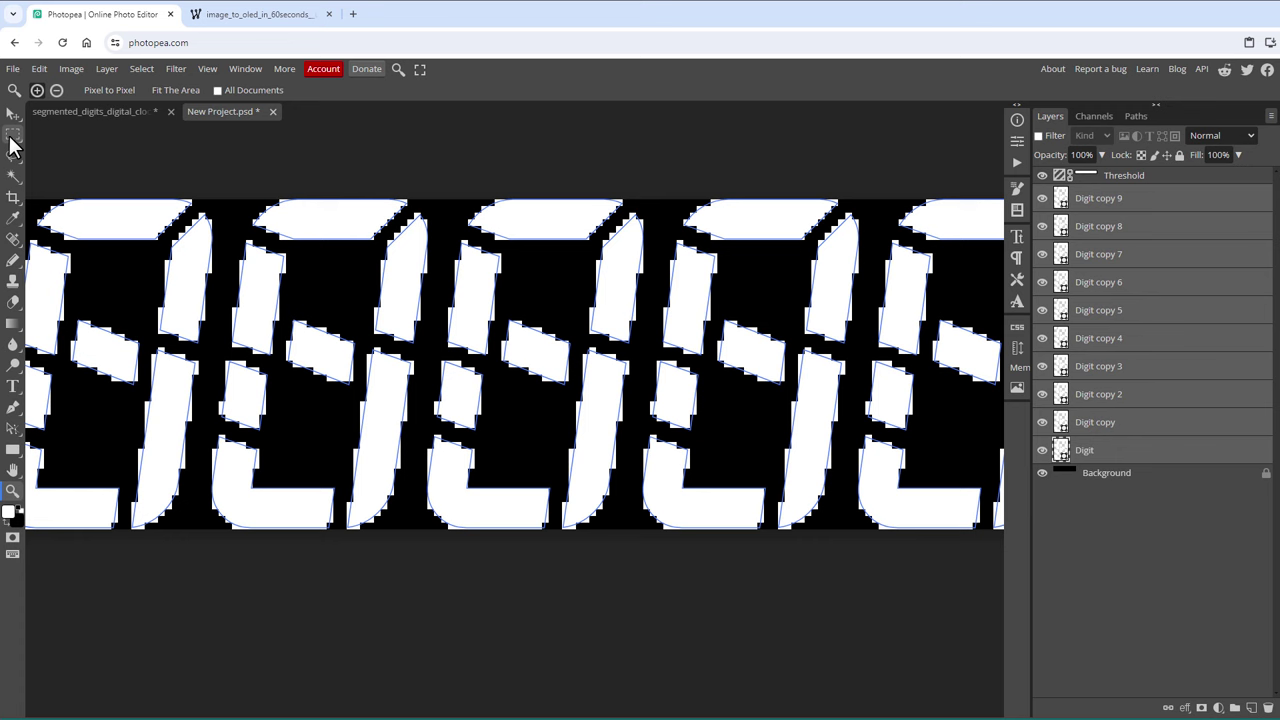
{"action": "left_click", "coordinate": [13, 135]}
{"action": "left_click_drag", "start_coordinate": [213, 199], "coordinate": [420, 552]}
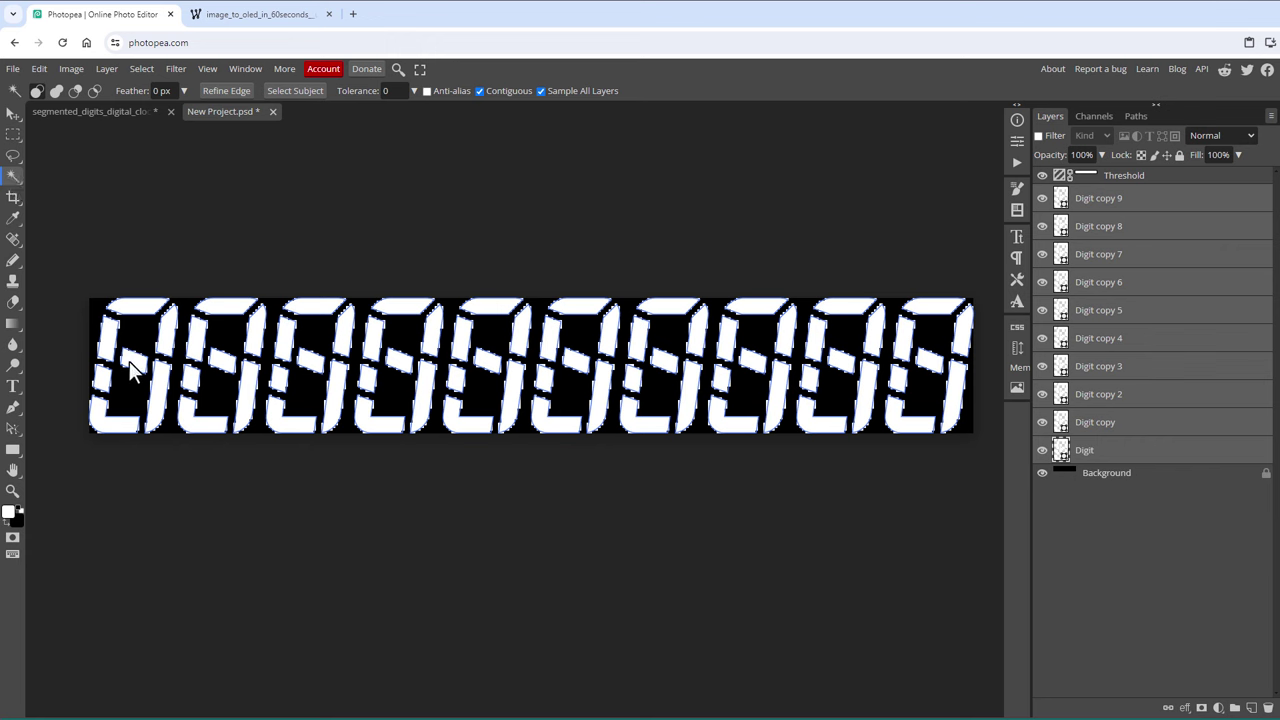
Step: Select with the Magic Wand the segments that must be unlit to form the numbers 0 to 9
{"action": "left_click", "coordinate": [228, 306]}
{"action": "left_click", "coordinate": [200, 395], "text": "shift"}
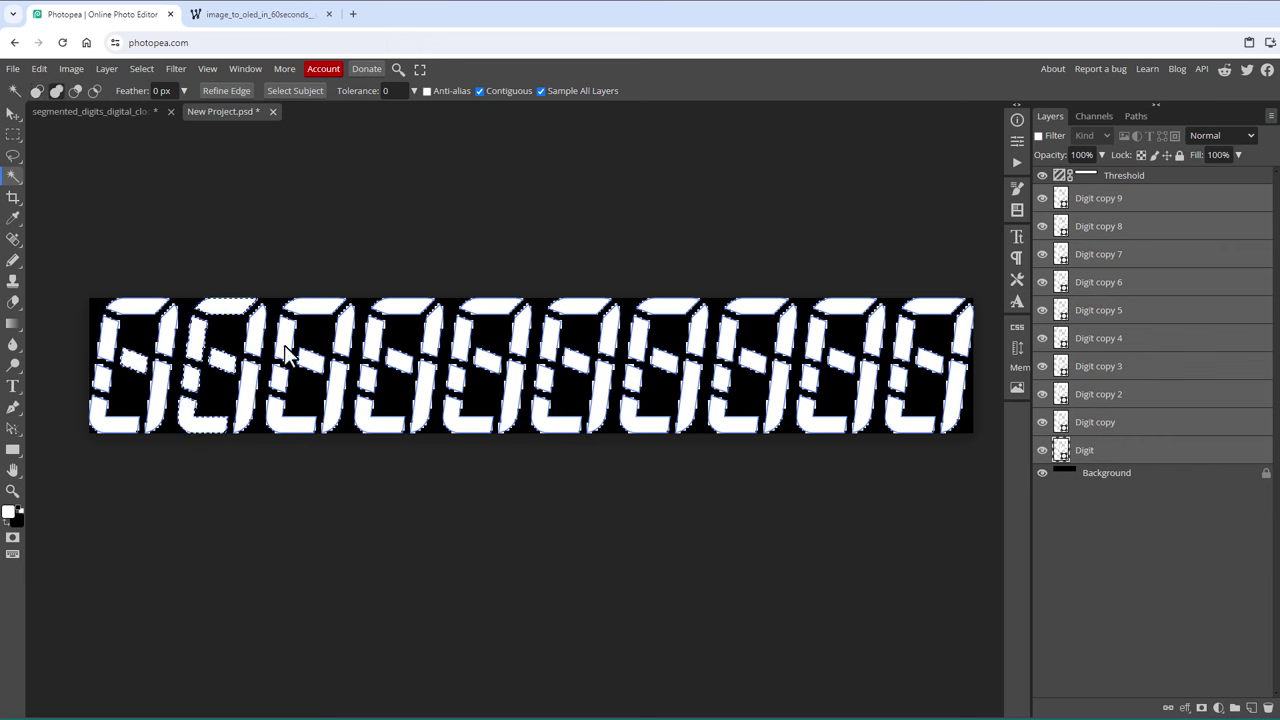
{"action": "left_click", "coordinate": [284, 345], "text": "shift"}
{"action": "left_click", "coordinate": [335, 395], "text": "shift"}
{"action": "left_click", "coordinate": [373, 340], "text": "shift"}
{"action": "left_click", "coordinate": [368, 380], "text": "shift"}
{"action": "left_click", "coordinate": [609, 322], "text": "shift"}
{"action": "left_click", "coordinate": [545, 380], "text": "shift"}
{"action": "left_click", "coordinate": [732, 424], "text": "shift"}
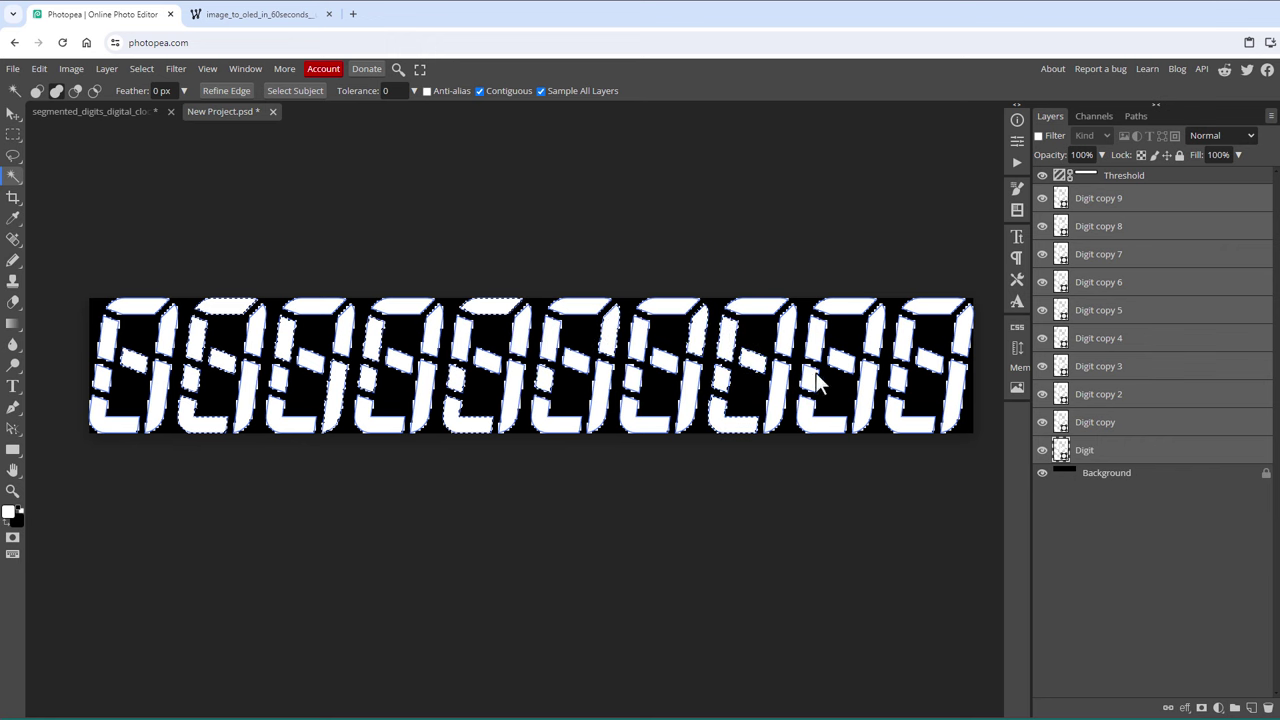
Step: Create a folder from the selected digit layers and add a mask to it from the unlit-segment selection
{"action": "key", "text": "v"}
{"action": "left_click", "coordinate": [1235, 708]}
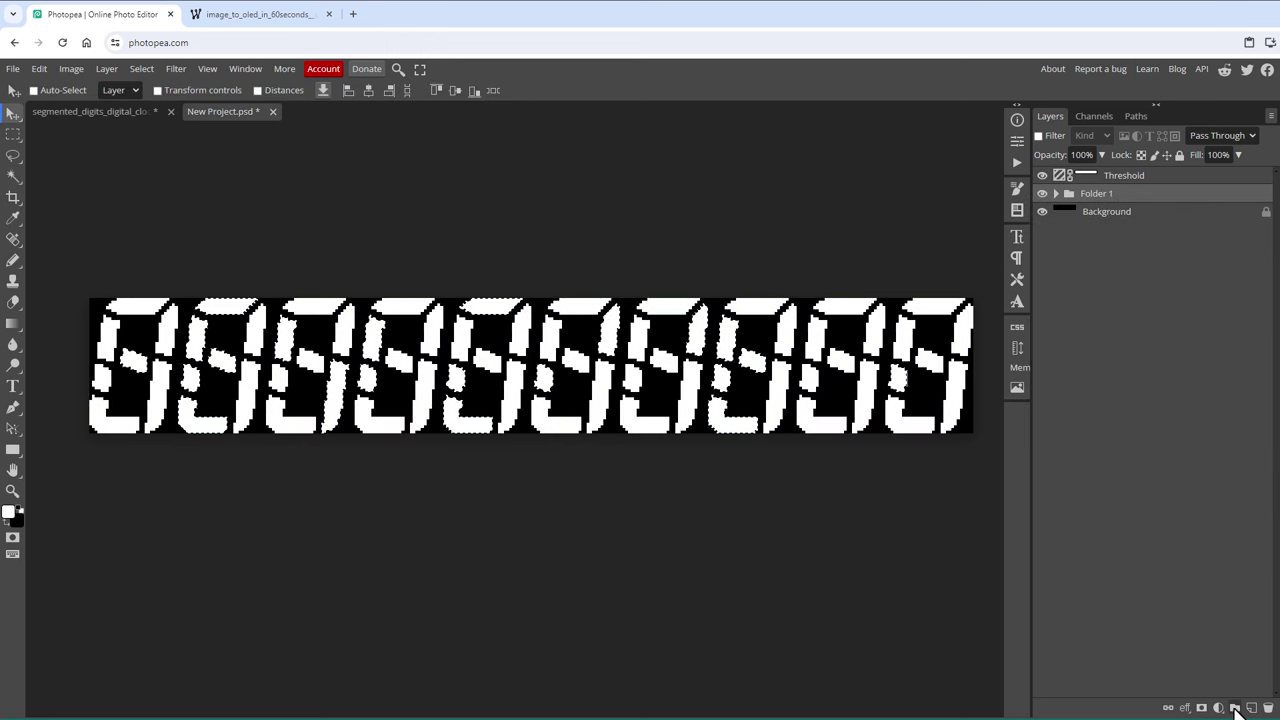
{"action": "left_click", "coordinate": [1202, 708]}
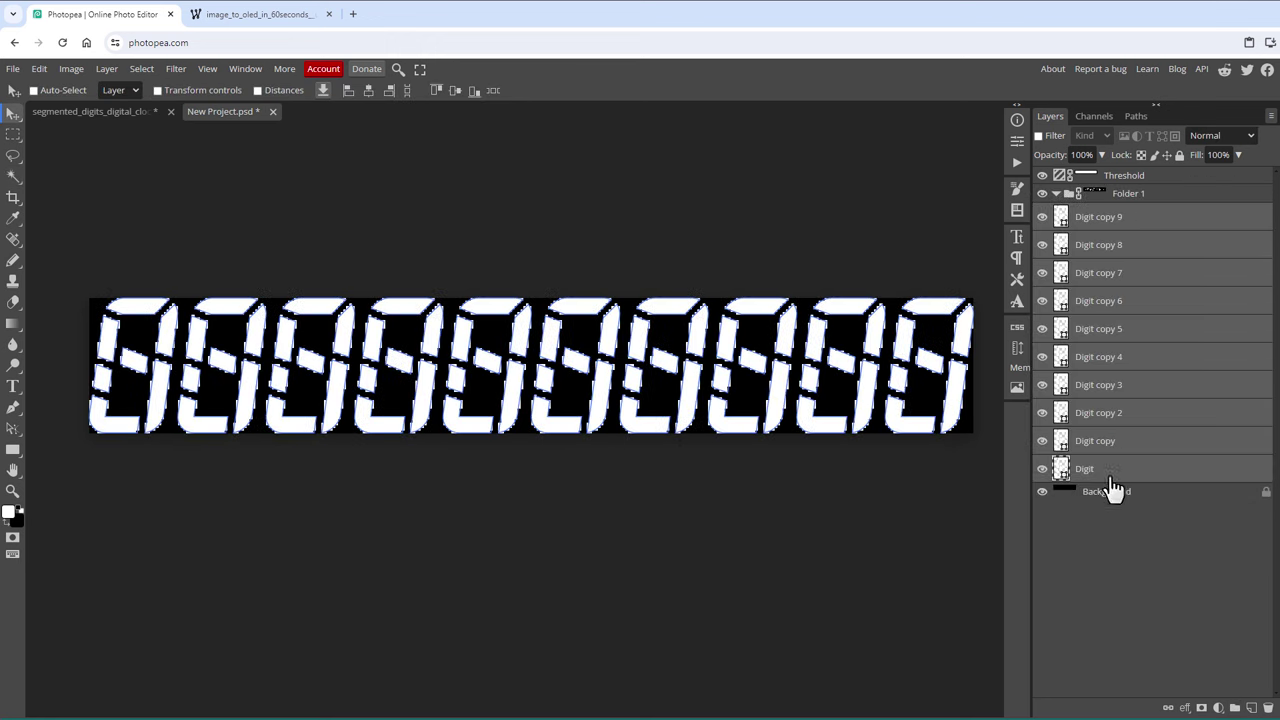
Step: Add a Pattern Fill layer inside the masked folder using the white-dot-on-black pattern
{"action": "left_click", "coordinate": [1218, 708]}
{"action": "left_click", "coordinate": [1222, 360]}
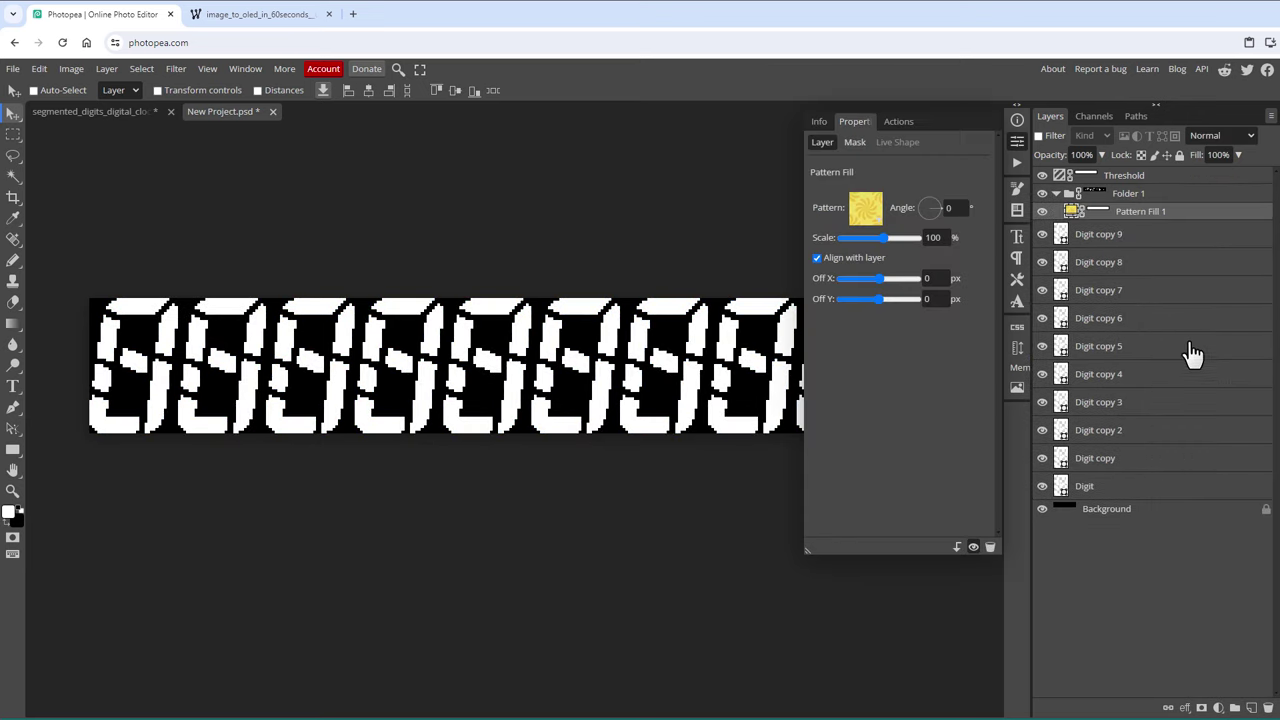
{"action": "left_click", "coordinate": [866, 207]}
{"action": "left_click", "coordinate": [930, 290]}
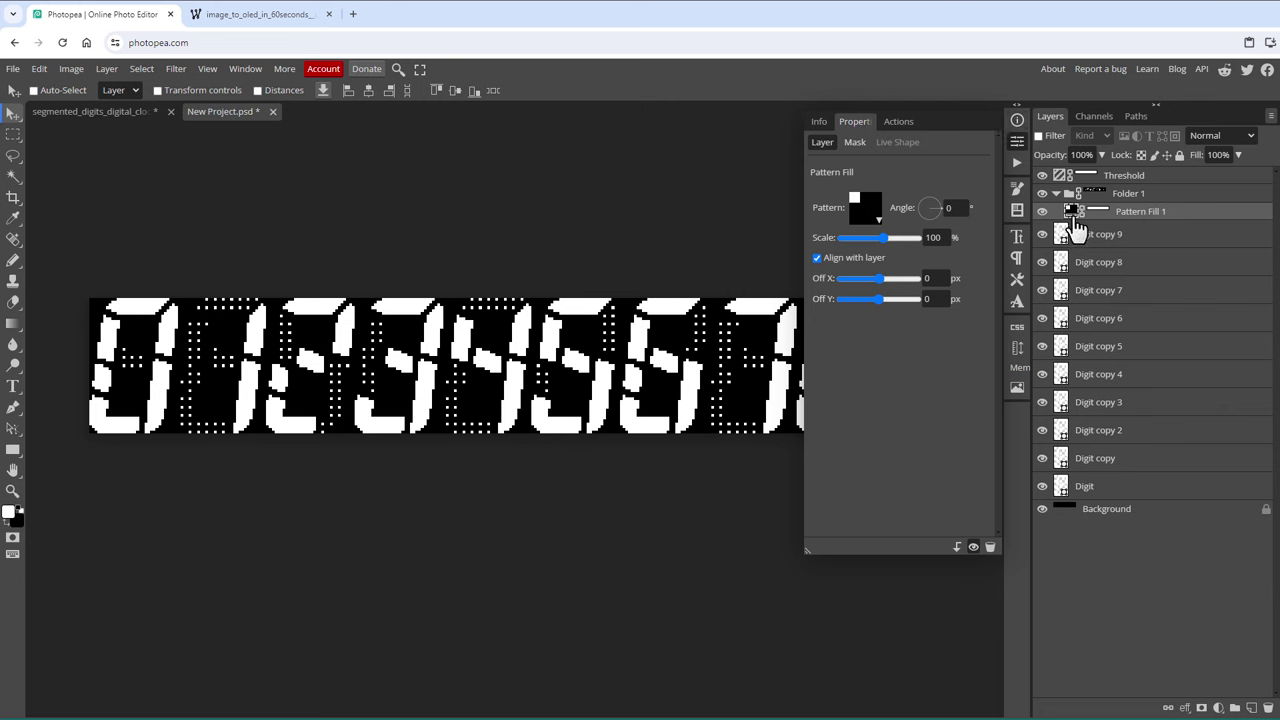
{"action": "left_click", "coordinate": [1012, 143]}
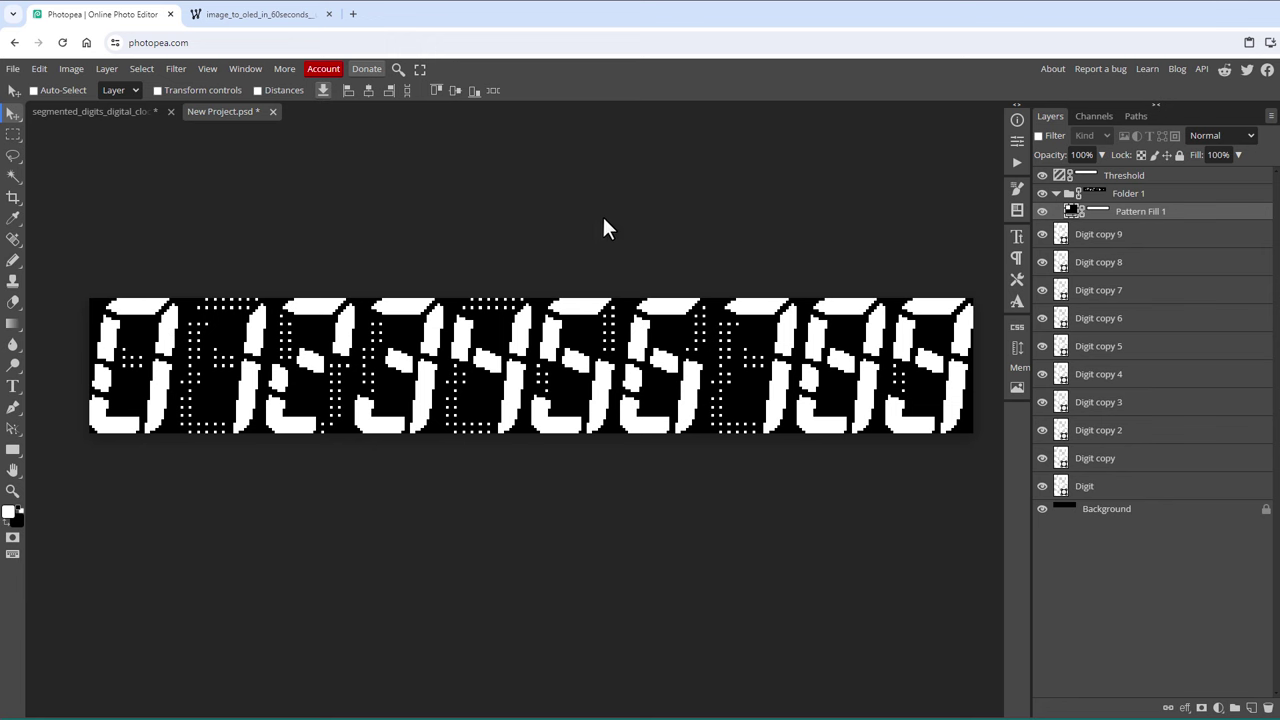
Step: Duplicate the Background layer and group the copy with all layers up to Threshold
{"action": "left_click_drag", "start_coordinate": [1128, 511], "coordinate": [1252, 708]}
{"action": "left_click", "coordinate": [1135, 185], "text": "shift"}
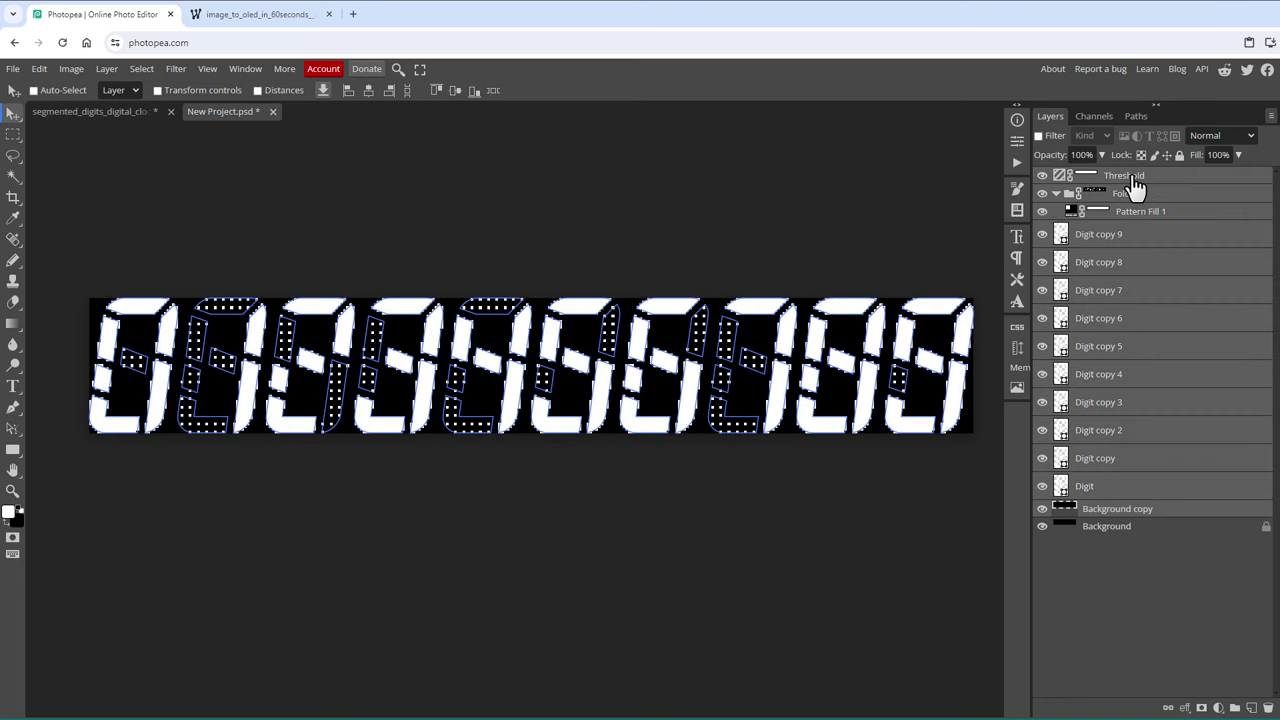
{"action": "key", "text": "ctrl+g"}
Step: Rename the new folder as digits and convert it to a smart object
{"action": "double_click", "coordinate": [1103, 177]}
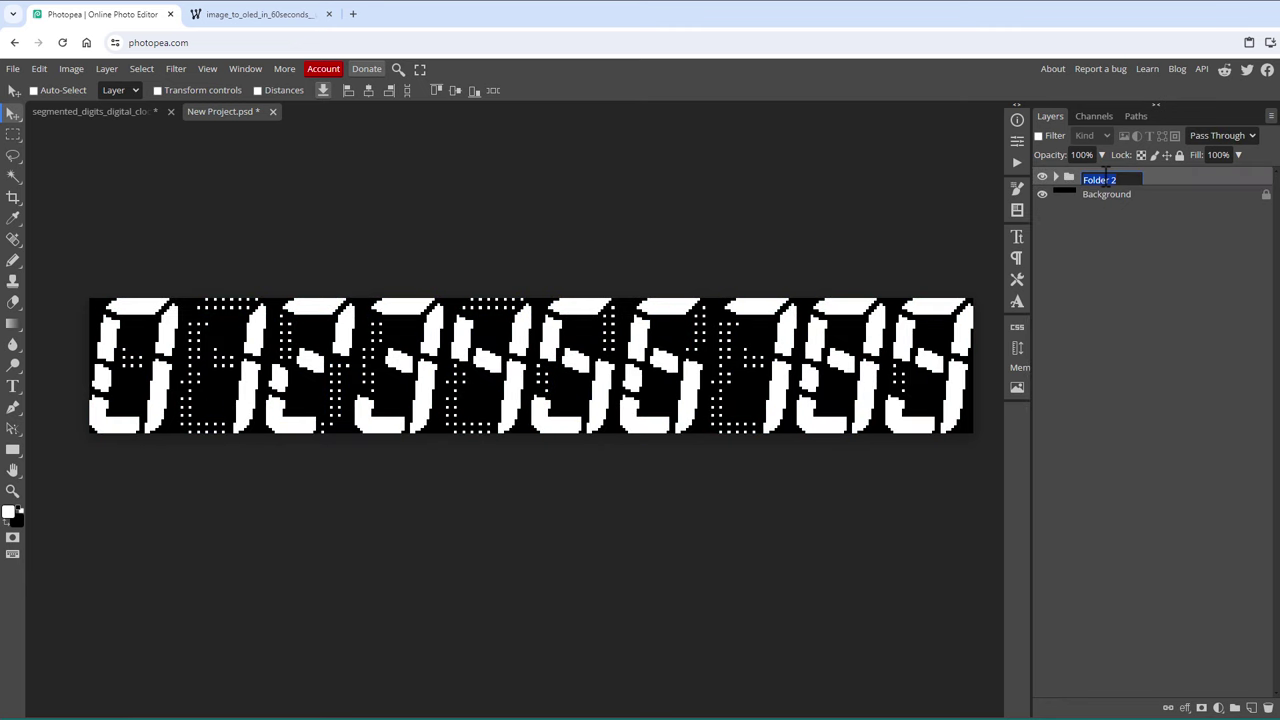
{"action": "type", "text": "digits"}
{"action": "key", "text": "Return"}
{"action": "right_click", "coordinate": [1103, 176]}
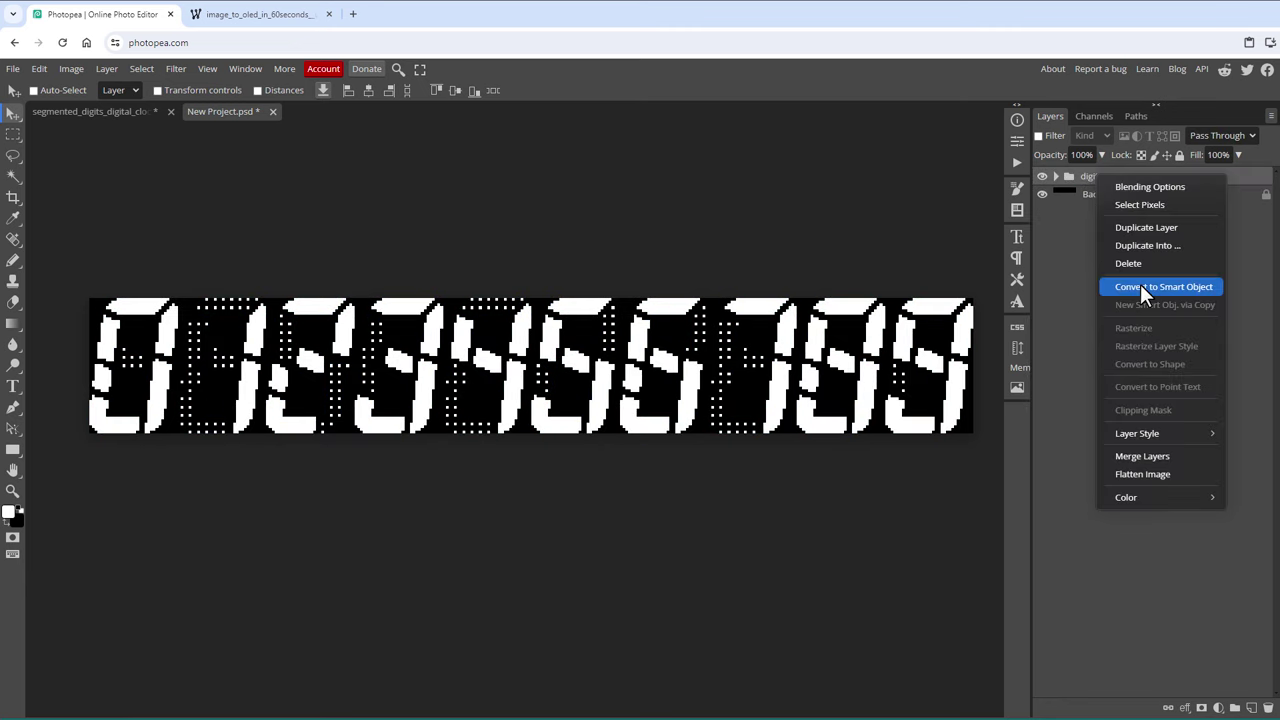
{"action": "left_click", "coordinate": [1140, 284]}
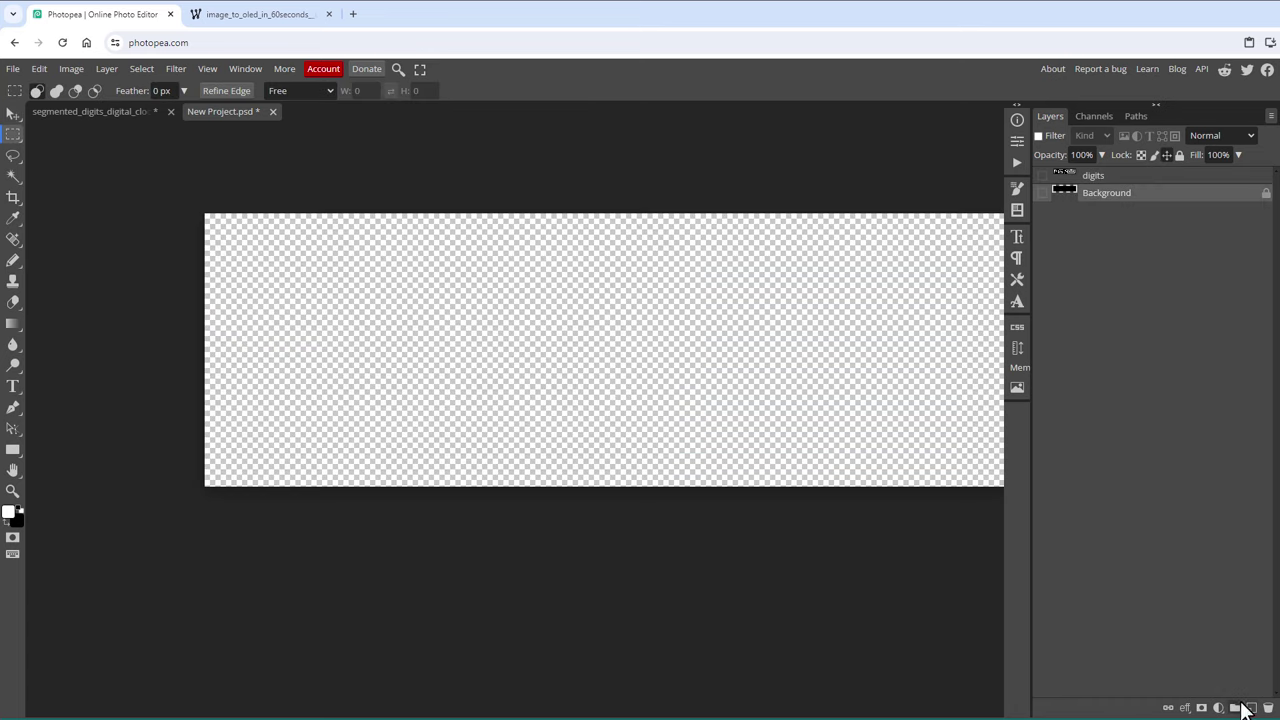
Step: Add a new layer above the Background and fill a 32x49 rectangle at the canvas's left end with black
{"action": "left_click", "coordinate": [1251, 708]}
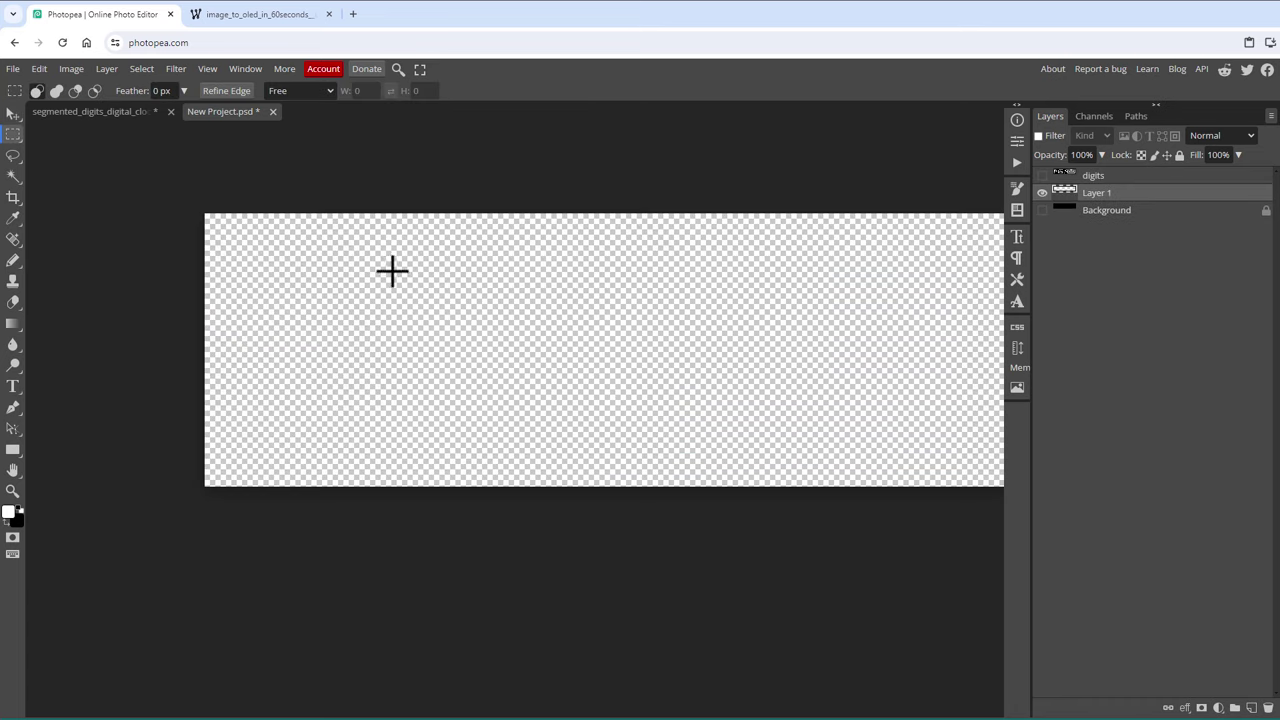
{"action": "left_click_drag", "start_coordinate": [184, 201], "coordinate": [381, 519]}
{"action": "left_click", "coordinate": [39, 68]}
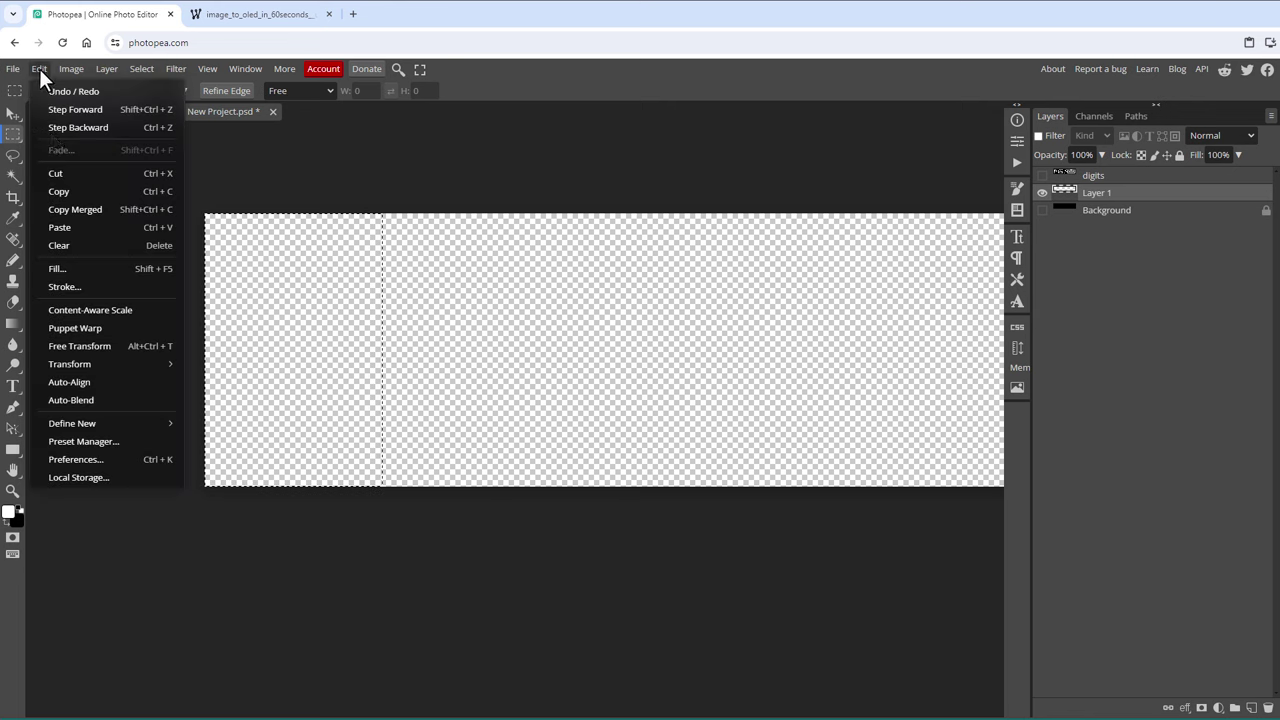
{"action": "left_click", "coordinate": [83, 271]}
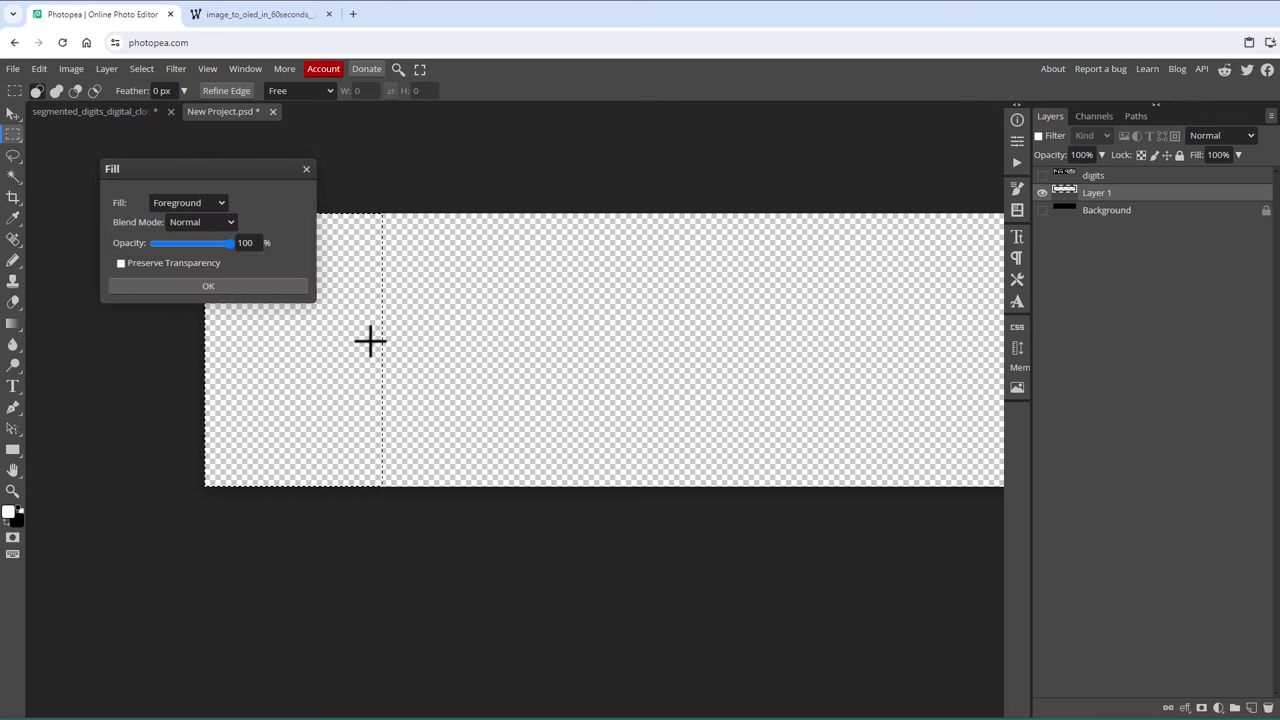
{"action": "left_click", "coordinate": [208, 203]}
{"action": "left_click", "coordinate": [191, 250]}
{"action": "left_click", "coordinate": [160, 283]}
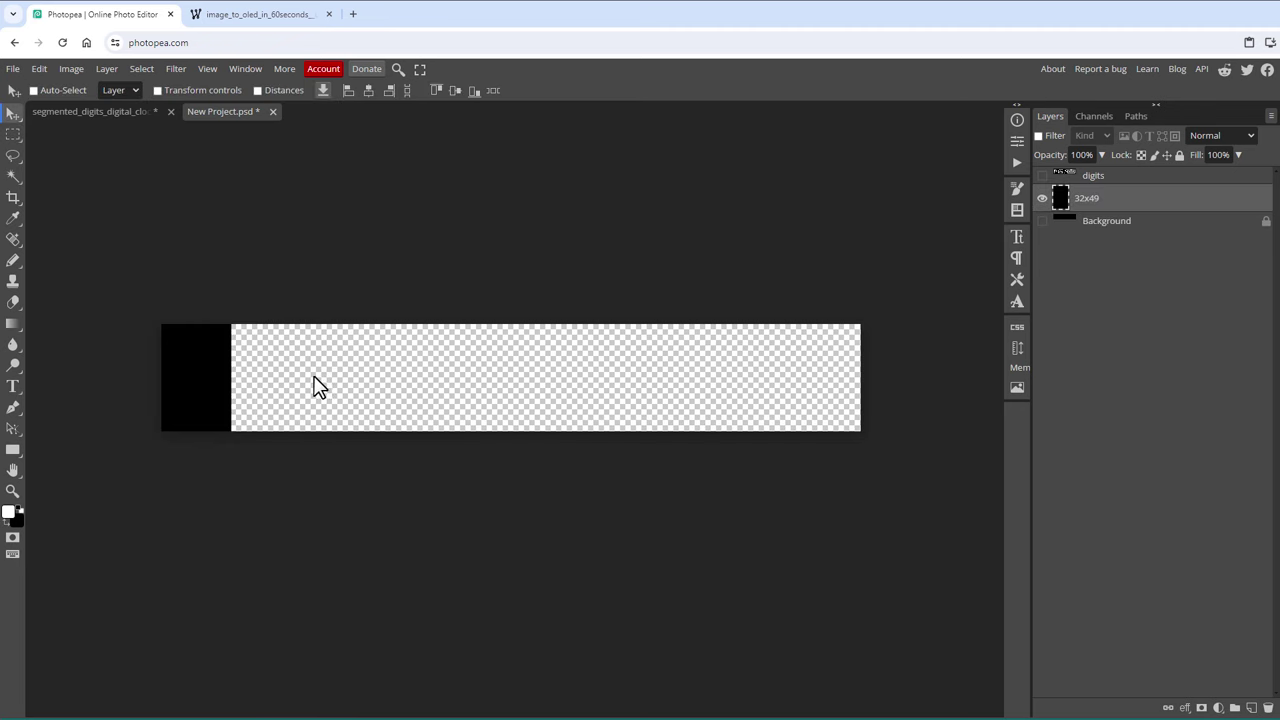
Step: Duplicate the black 32x49 layer nine times across the canvas and distribute all ten evenly
{"action": "left_click_drag", "start_coordinate": [313, 387], "coordinate": [842, 395]}
{"action": "left_click", "coordinate": [1090, 452], "text": "shift"}
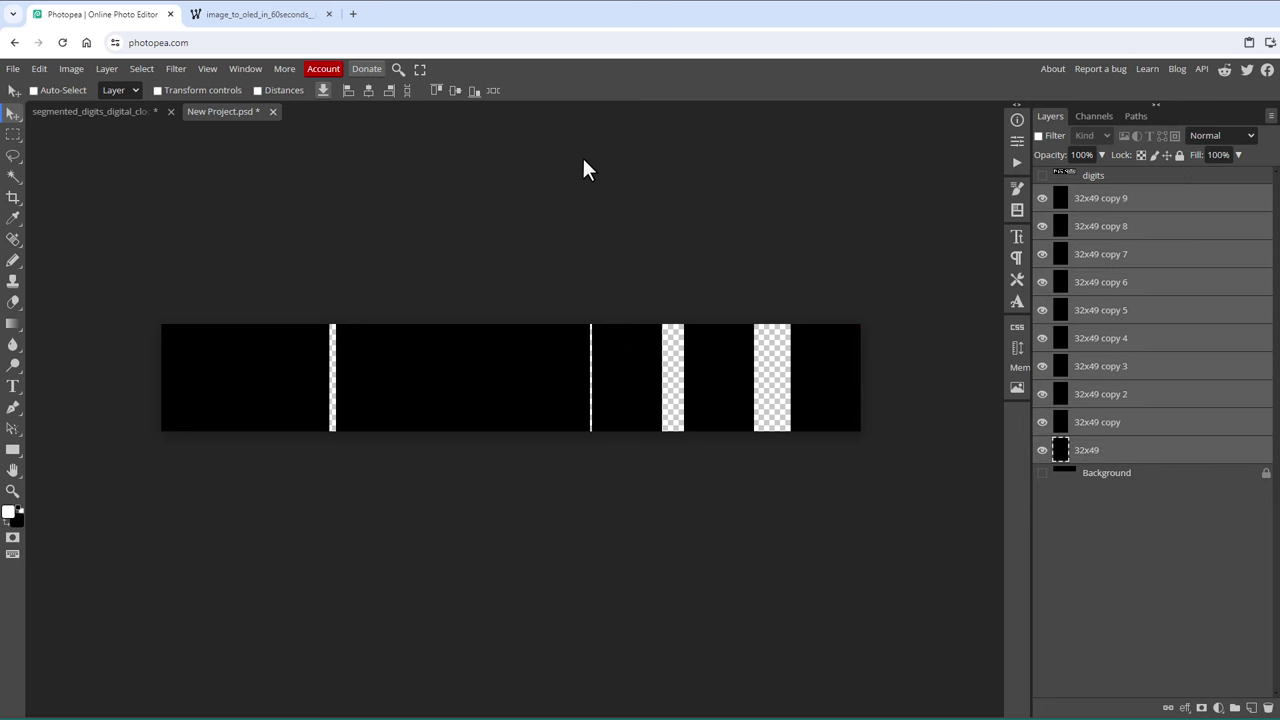
{"action": "left_click", "coordinate": [493, 90]}
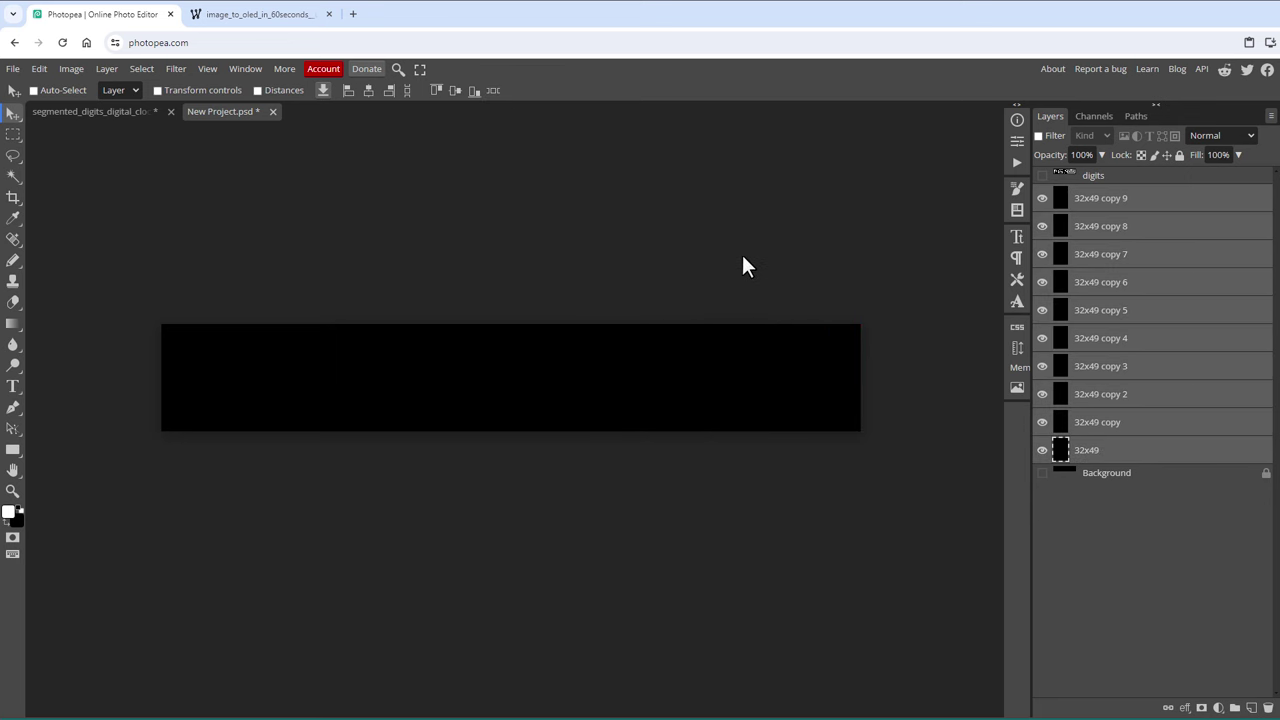
Step: Show the digits layer, place it directly above the original 32x49 layer and clip it to that layer
{"action": "left_click", "coordinate": [1042, 175]}
{"action": "left_click_drag", "start_coordinate": [1092, 176], "coordinate": [1096, 428]}
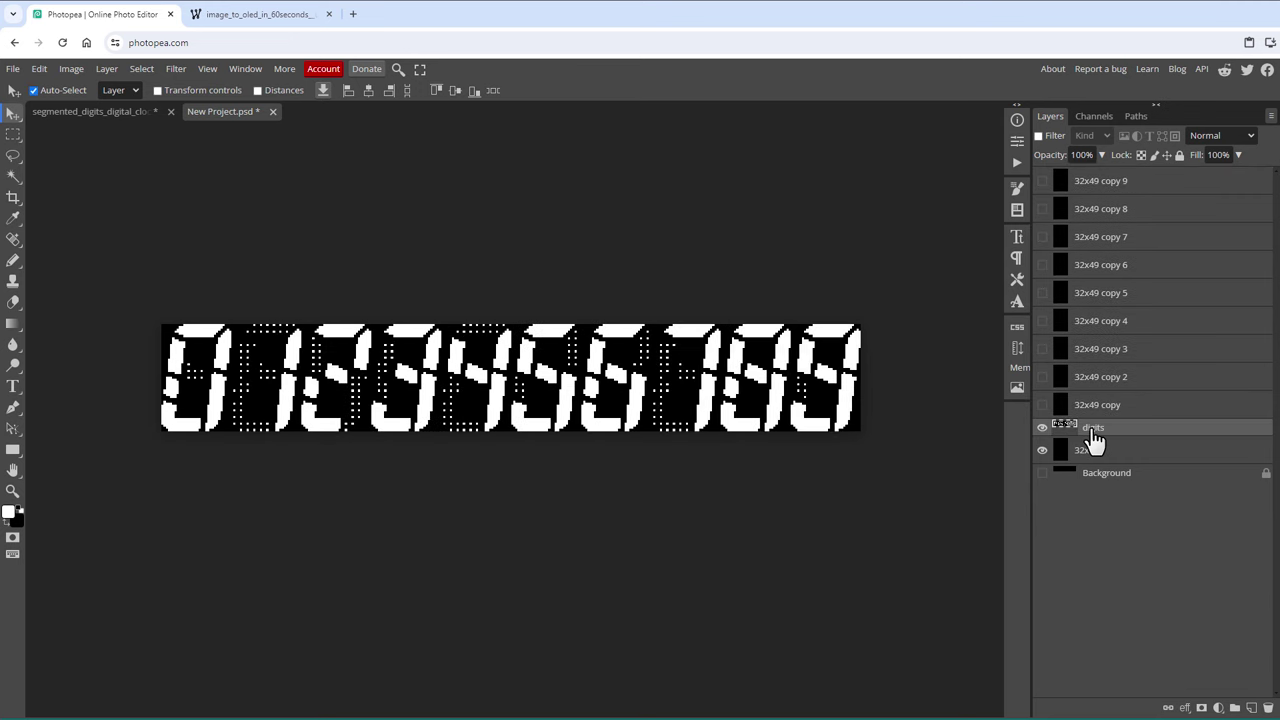
{"action": "key", "text": "ctrl+alt+g"}
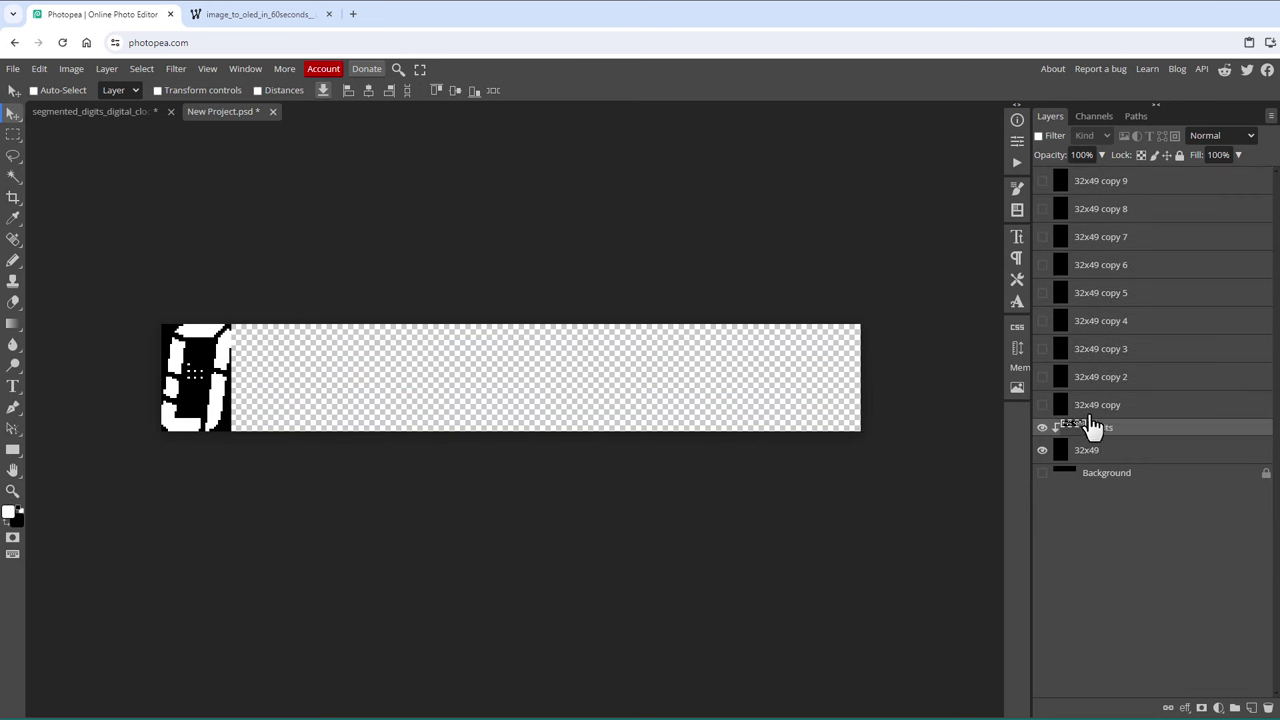
Step: Check the extent of the first 32x49 cell with a rectangular selection
{"action": "left_click", "coordinate": [1090, 454]}
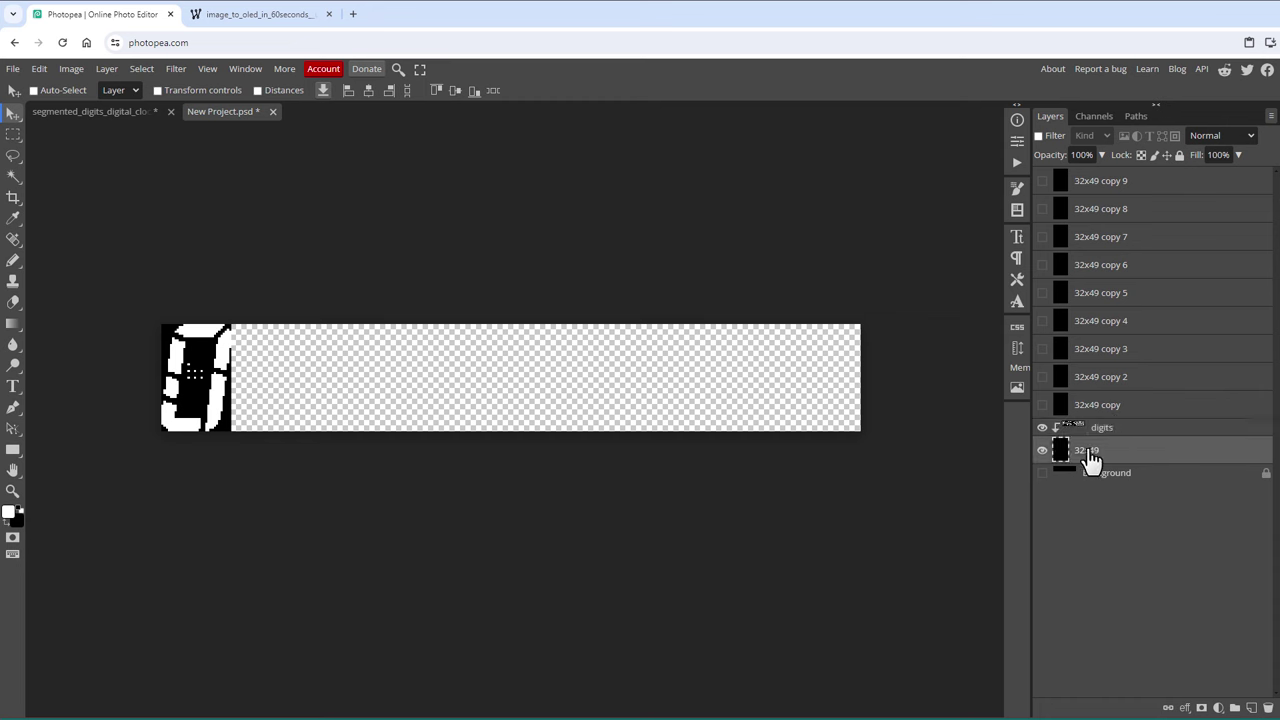
{"action": "left_click", "coordinate": [13, 134]}
{"action": "left_click_drag", "start_coordinate": [161, 324], "coordinate": [229, 461]}
{"action": "key", "text": "v"}
Step: Duplicate the clipped digits layer above each of the nine 32x49 copies, clipping each to its rectangle, and show them all
{"action": "left_click", "coordinate": [1104, 428]}
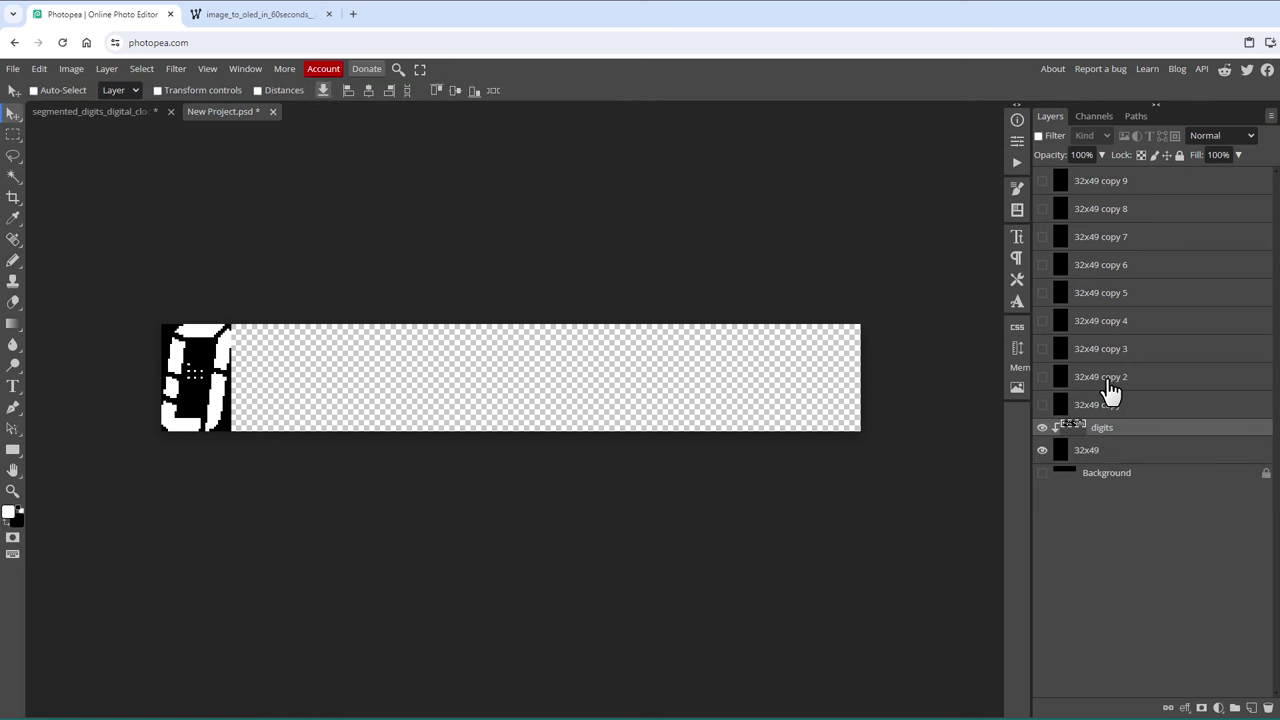
{"action": "key", "text": "ctrl+j"}
{"action": "left_click_drag", "start_coordinate": [1112, 428], "coordinate": [1106, 393]}
{"action": "left_click", "coordinate": [1042, 422]}
{"action": "key", "text": "ctrl+j"}
{"action": "left_click_drag", "start_coordinate": [1104, 400], "coordinate": [1100, 200]}
{"action": "key", "text": "ctrl+j"}
{"action": "key", "text": "ctrl+j"}
{"action": "left_click", "coordinate": [1043, 255]}
{"action": "key", "text": "ctrl+j"}
{"action": "left_click", "coordinate": [1043, 199]}
Step: Group the original 32x49 layer with its clipped digits layer and name the folder -e-digit_0
{"action": "left_click", "coordinate": [1105, 605]}
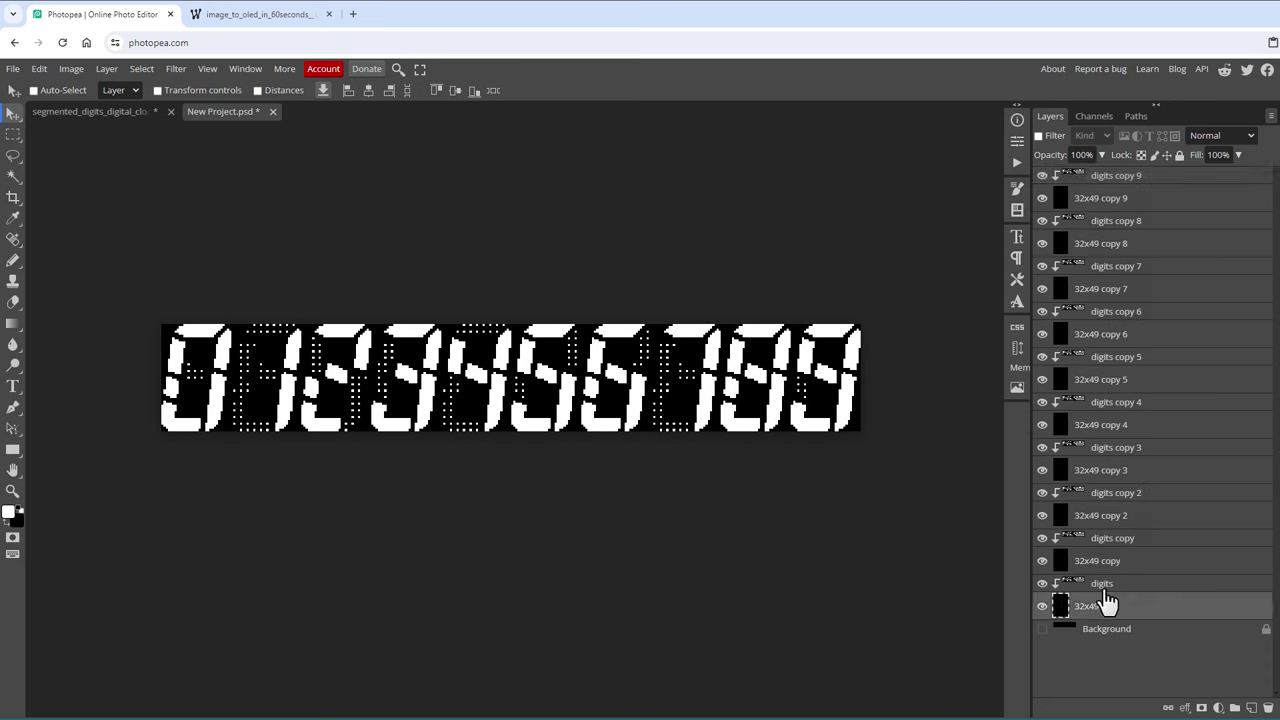
{"action": "left_click", "coordinate": [1104, 586], "text": "ctrl"}
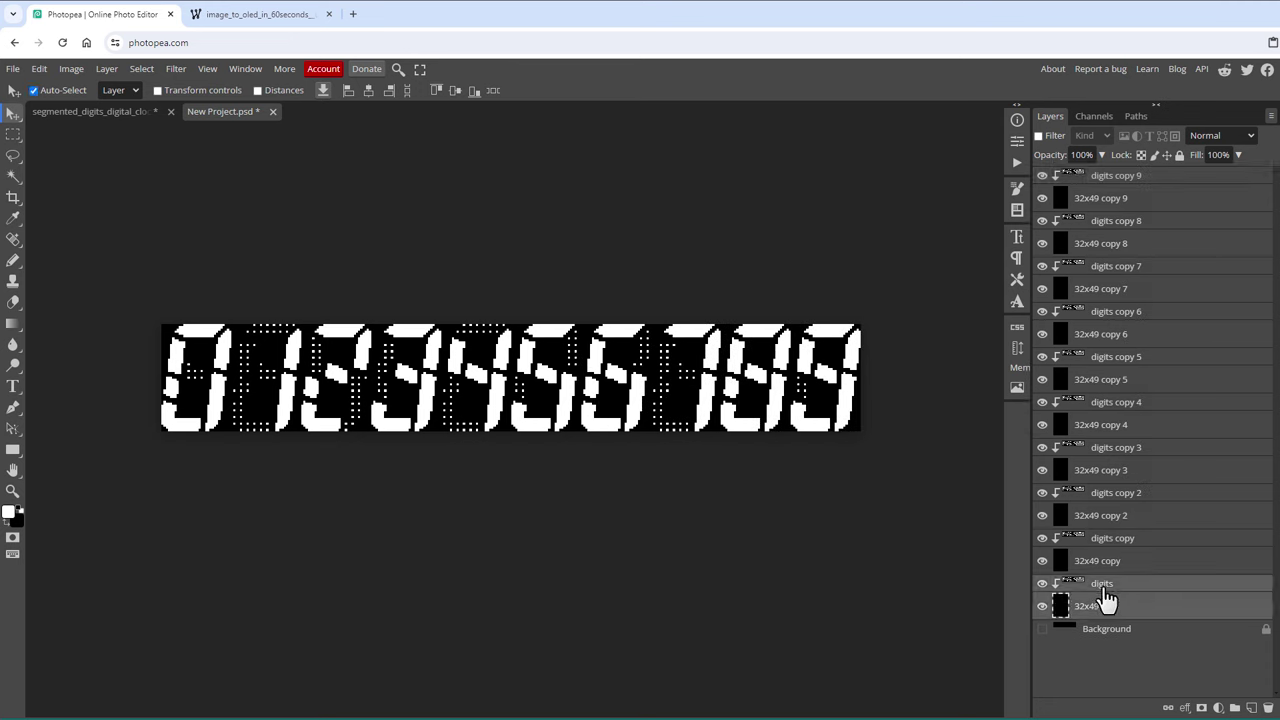
{"action": "key", "text": "ctrl+g"}
{"action": "double_click", "coordinate": [1102, 588]}
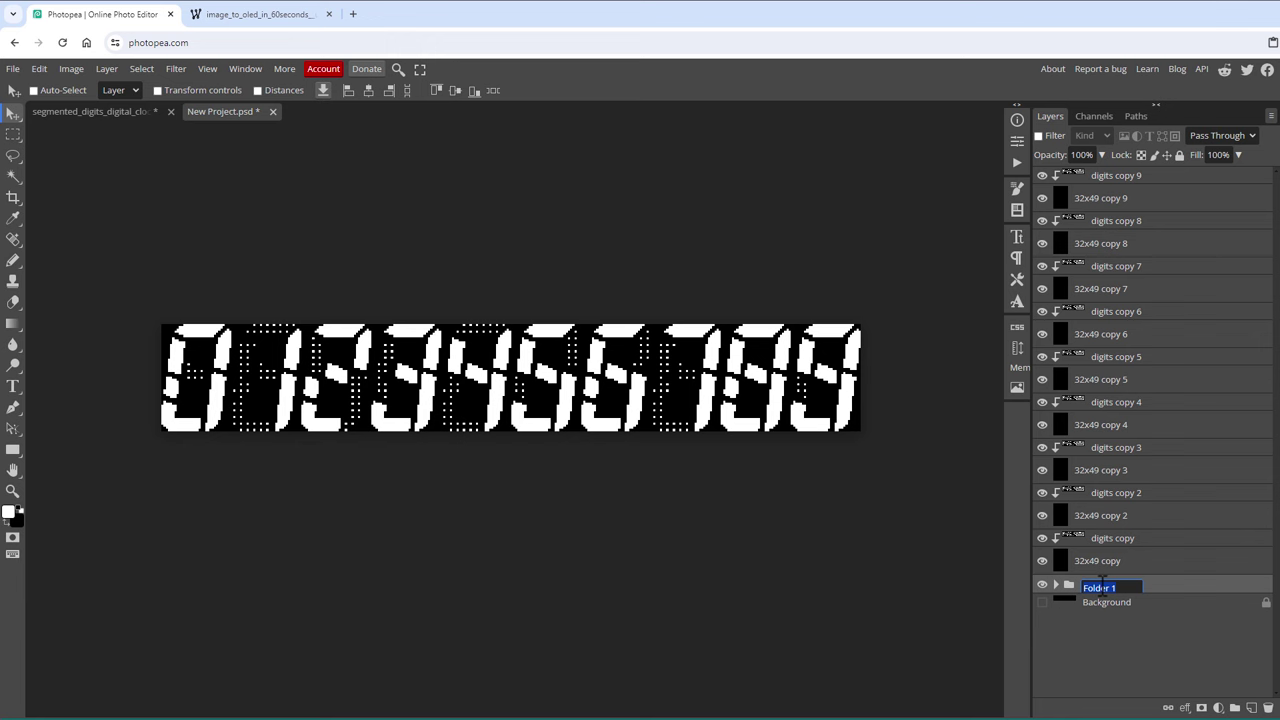
{"action": "type", "text": "digit_0"}
{"action": "key", "text": "Return"}
Step: Check the Export Layers options, including the filter for names starting with "-e-", and close the dialog without exporting
{"action": "left_click", "coordinate": [13, 68]}
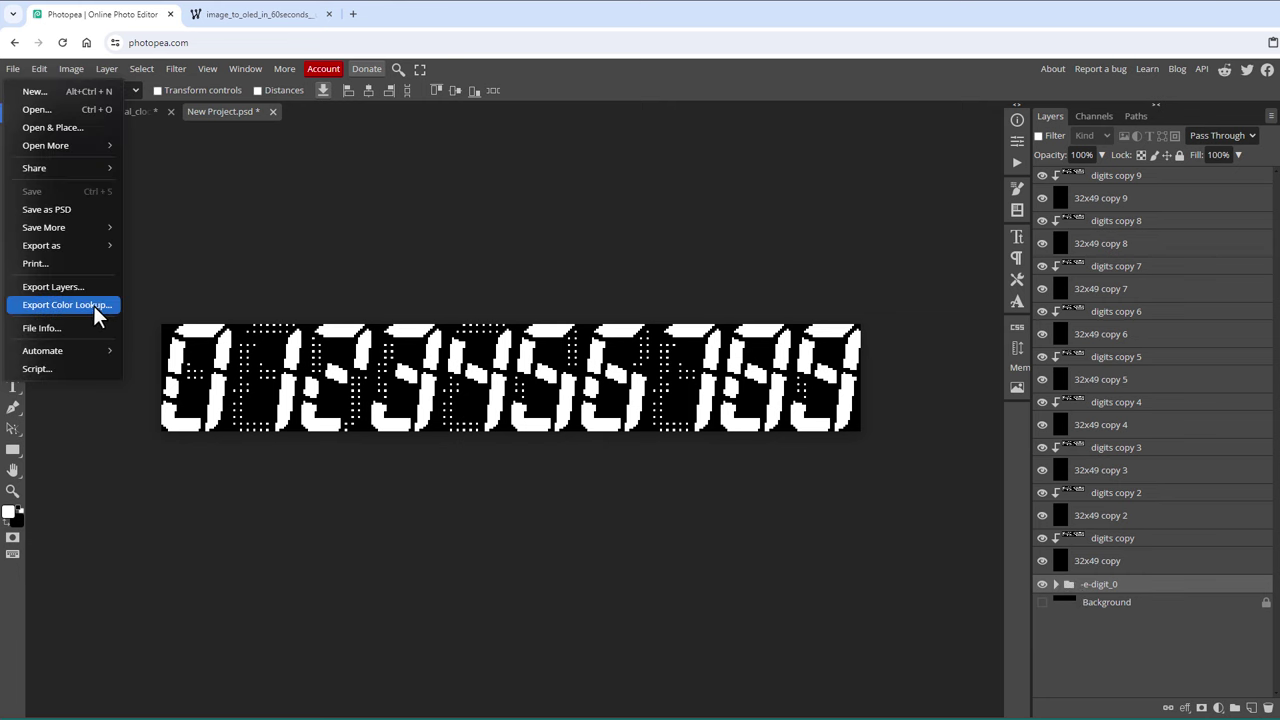
{"action": "left_click", "coordinate": [74, 284]}
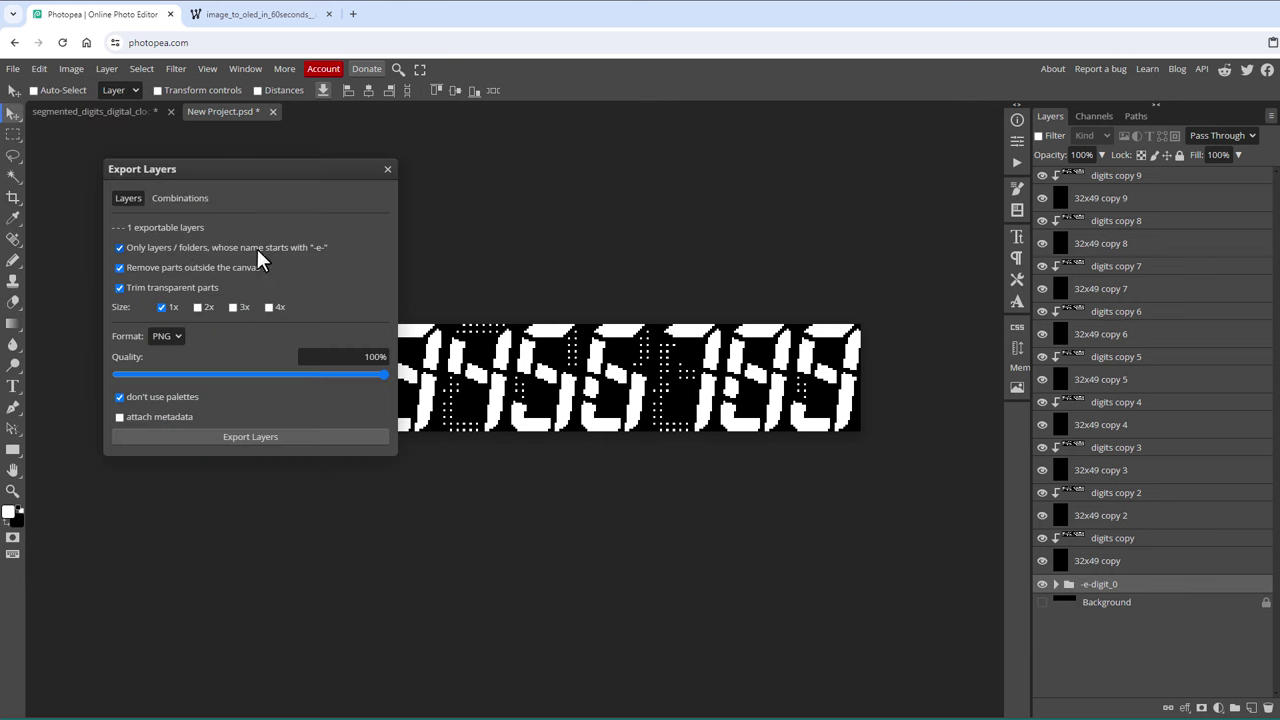
{"action": "left_click", "coordinate": [388, 170]}
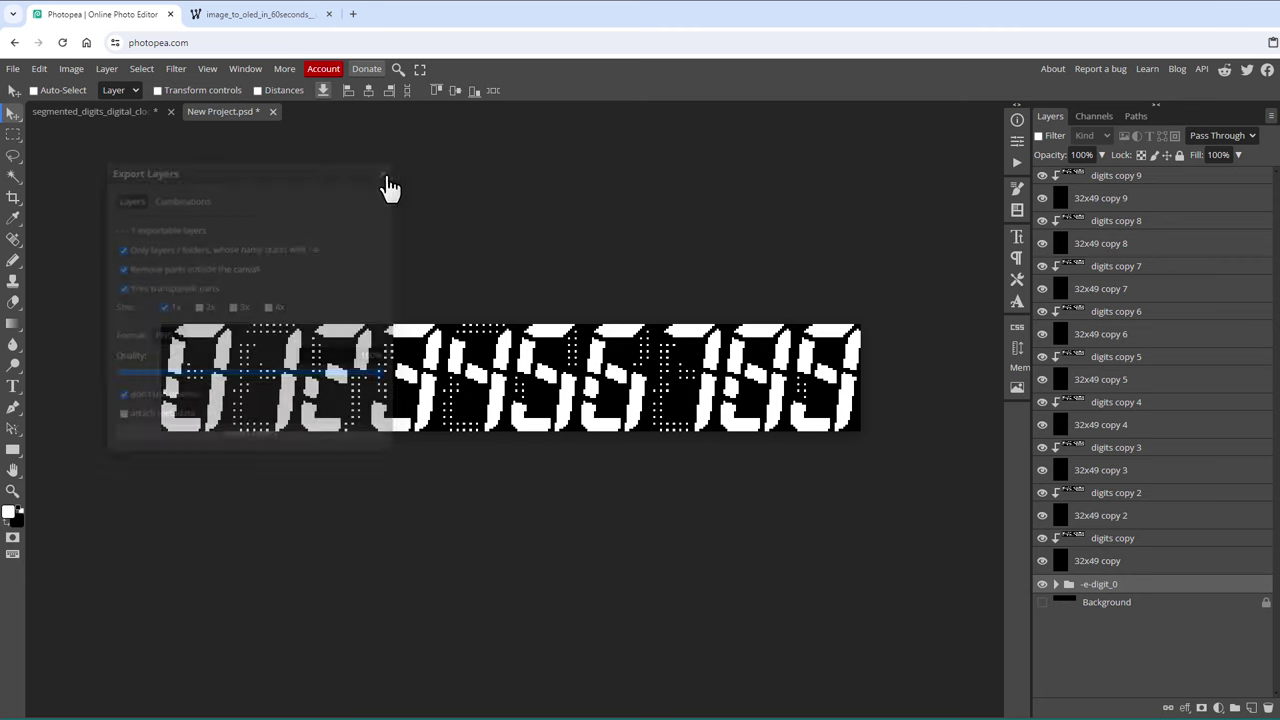
Step: Group the 32x49 copy layer with its clipped digits copy and name the folder -e-digit_1
{"action": "left_click", "coordinate": [1122, 540]}
{"action": "key", "text": "ctrl+g"}
{"action": "double_click", "coordinate": [1110, 540]}
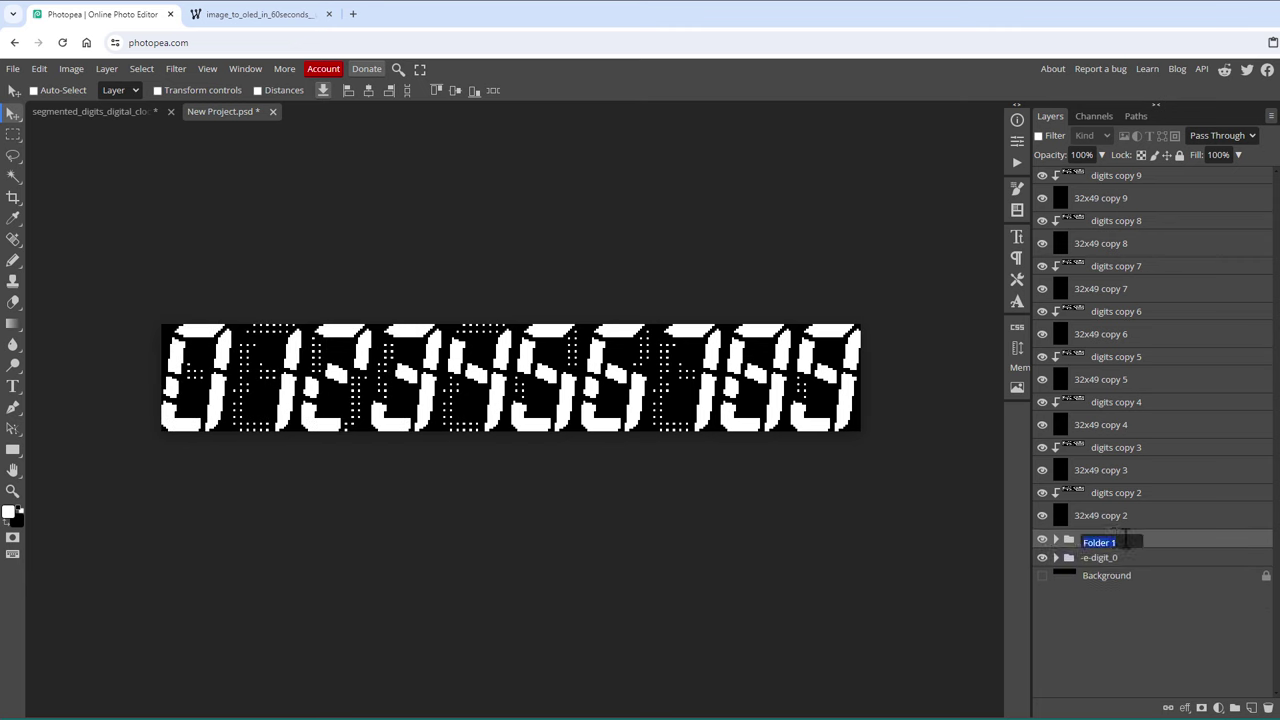
{"action": "type", "text": "-d"}
{"action": "key", "text": "Return"}
Step: Group each of the remaining eight 32x49 copies with its clipped digits layer into its own folder
{"action": "left_click", "coordinate": [1114, 515]}
{"action": "left_click", "coordinate": [1112, 495], "text": "shift"}
{"action": "key", "text": "ctrl+g"}
{"action": "key", "text": "ctrl+g"}
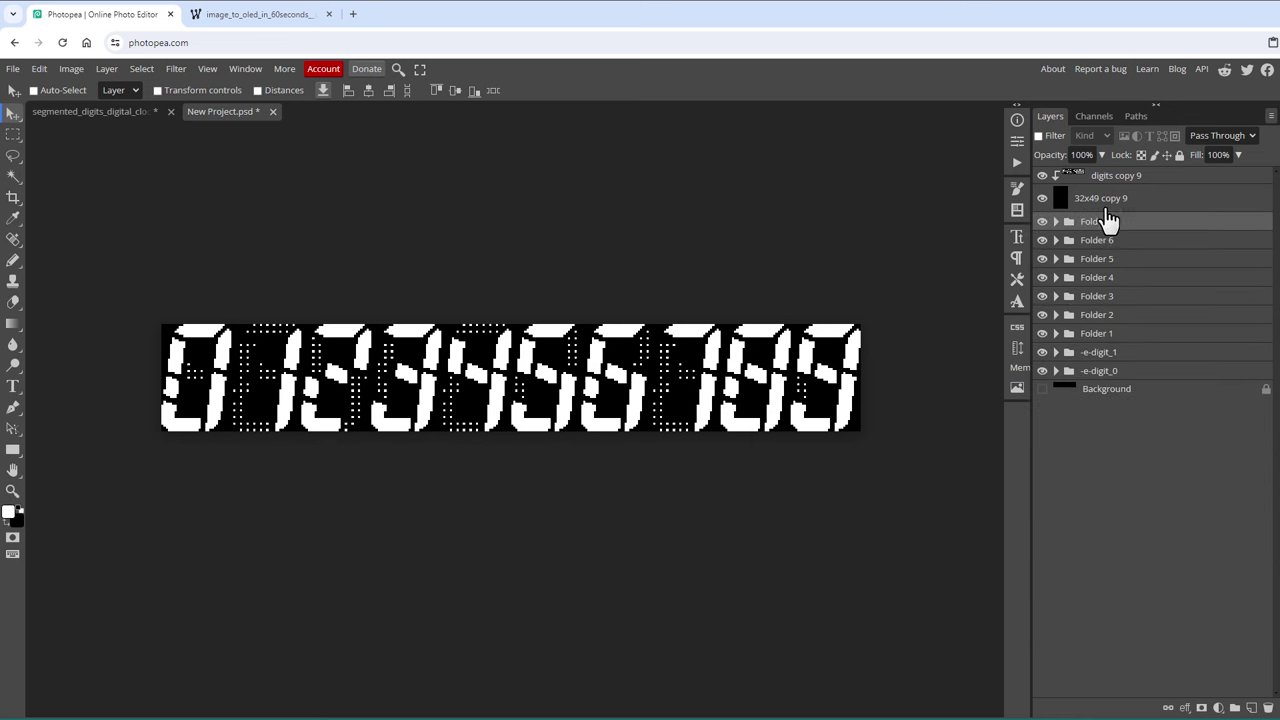
{"action": "key", "text": "ctrl+g"}
Step: Rename the eight new folders from the uppermost down as -e-digit_9 through -e-digit_2
{"action": "double_click", "coordinate": [1096, 177]}
{"action": "type", "text": "-e-digit_9"}
{"action": "double_click", "coordinate": [1098, 195]}
{"action": "type", "text": "-e-digit_8"}
{"action": "double_click", "coordinate": [1100, 214]}
{"action": "type", "text": "-e-digit_7"}
{"action": "double_click", "coordinate": [1103, 232]}
{"action": "type", "text": "-e-digit_6"}
{"action": "double_click", "coordinate": [1106, 251]}
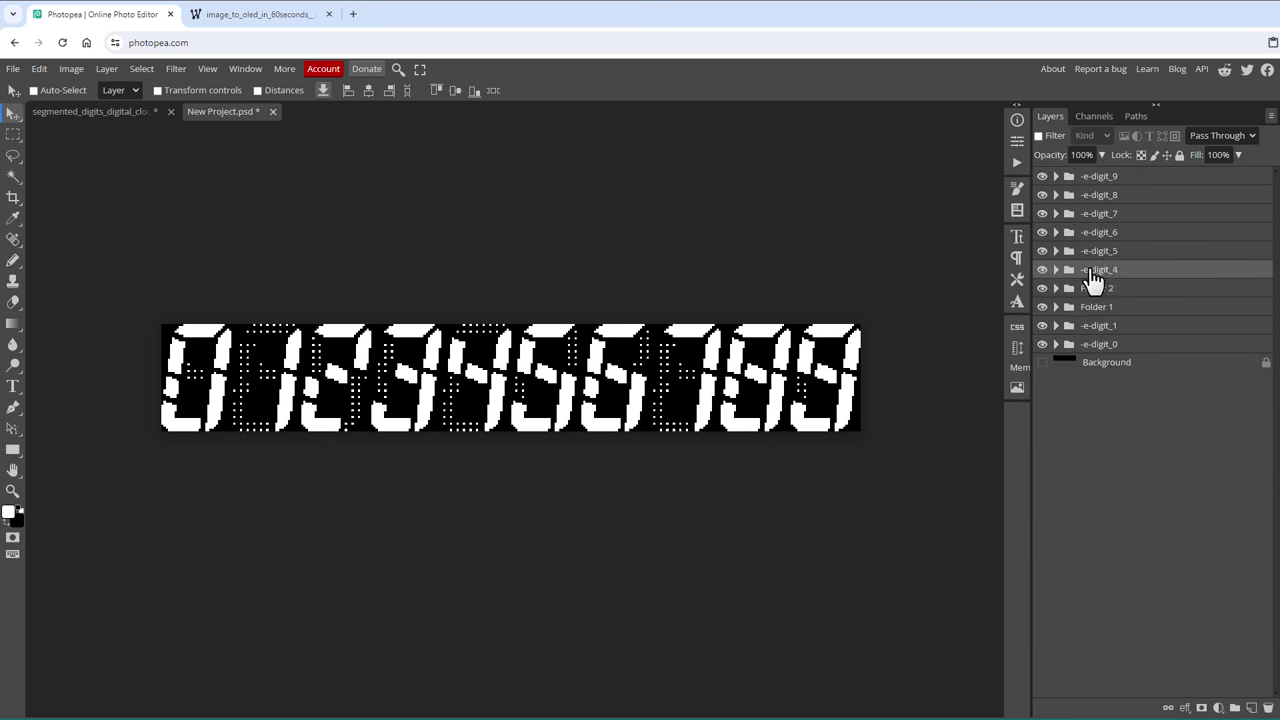
{"action": "type", "text": "2"}
{"action": "key", "text": "Return"}
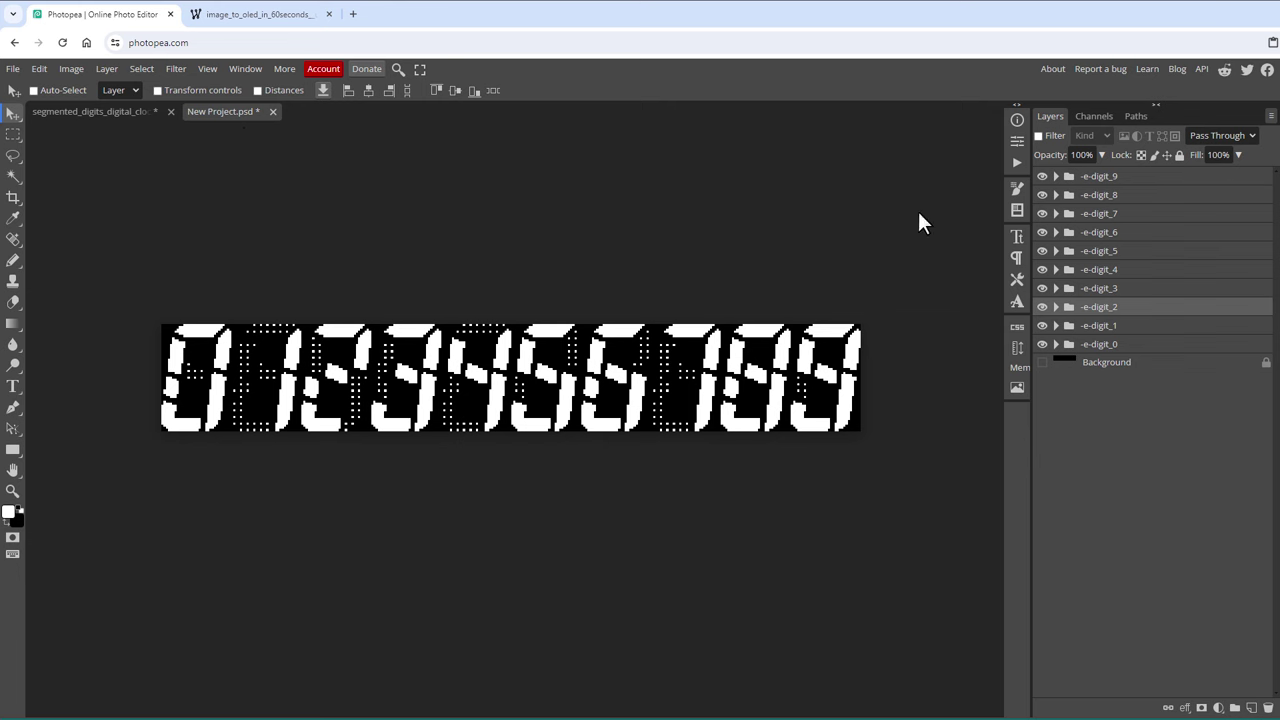
Step: Export the layers whose names start with "-e-" as 1x PNG files and check them in the exported_digits folder
{"action": "left_click", "coordinate": [13, 68]}
{"action": "left_click", "coordinate": [61, 289]}
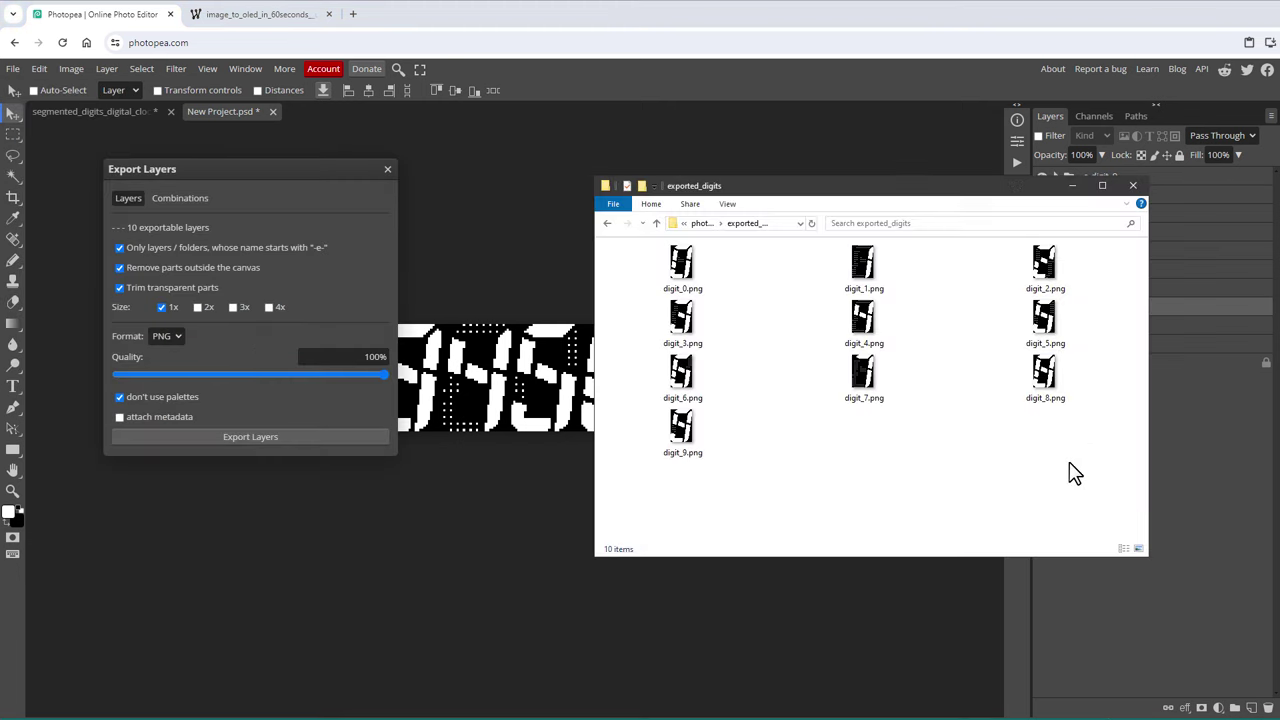
{"action": "left_click_drag", "start_coordinate": [1071, 471], "coordinate": [697, 297]}
{"action": "left_click", "coordinate": [966, 452]}
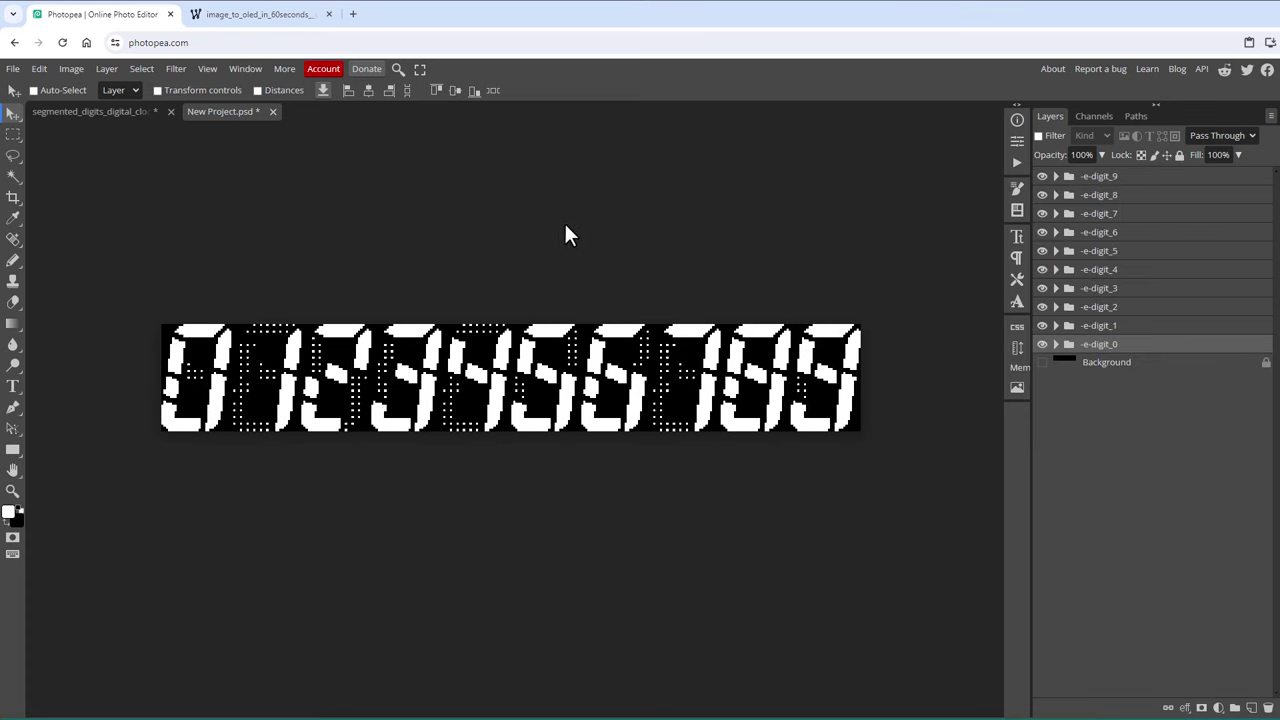
Step: Expand the -e-digit_0 folder and open its digits smart object for editing
{"action": "left_click", "coordinate": [1056, 344]}
{"action": "left_click", "coordinate": [1104, 364]}
{"action": "left_click_drag", "start_coordinate": [1113, 388], "coordinate": [1090, 370]}
{"action": "double_click", "coordinate": [1088, 366]}
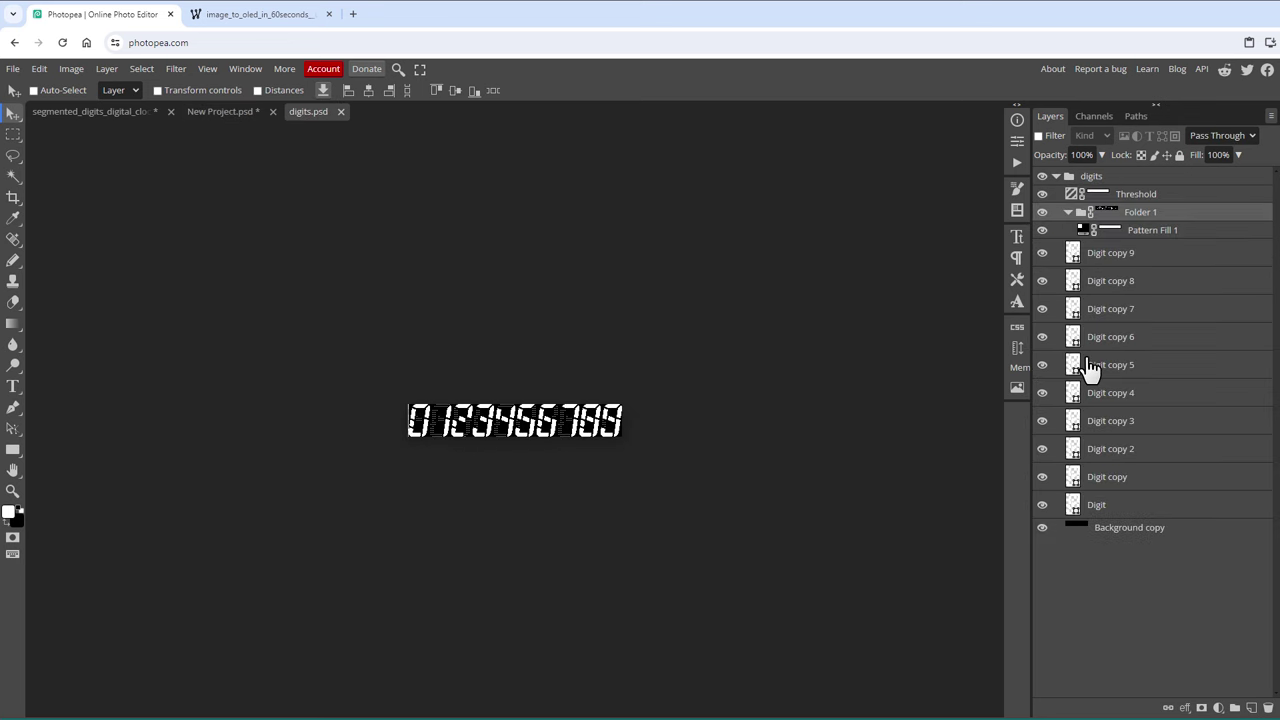
{"action": "left_click", "coordinate": [14, 490]}
{"action": "left_click_drag", "start_coordinate": [501, 460], "coordinate": [556, 457]}
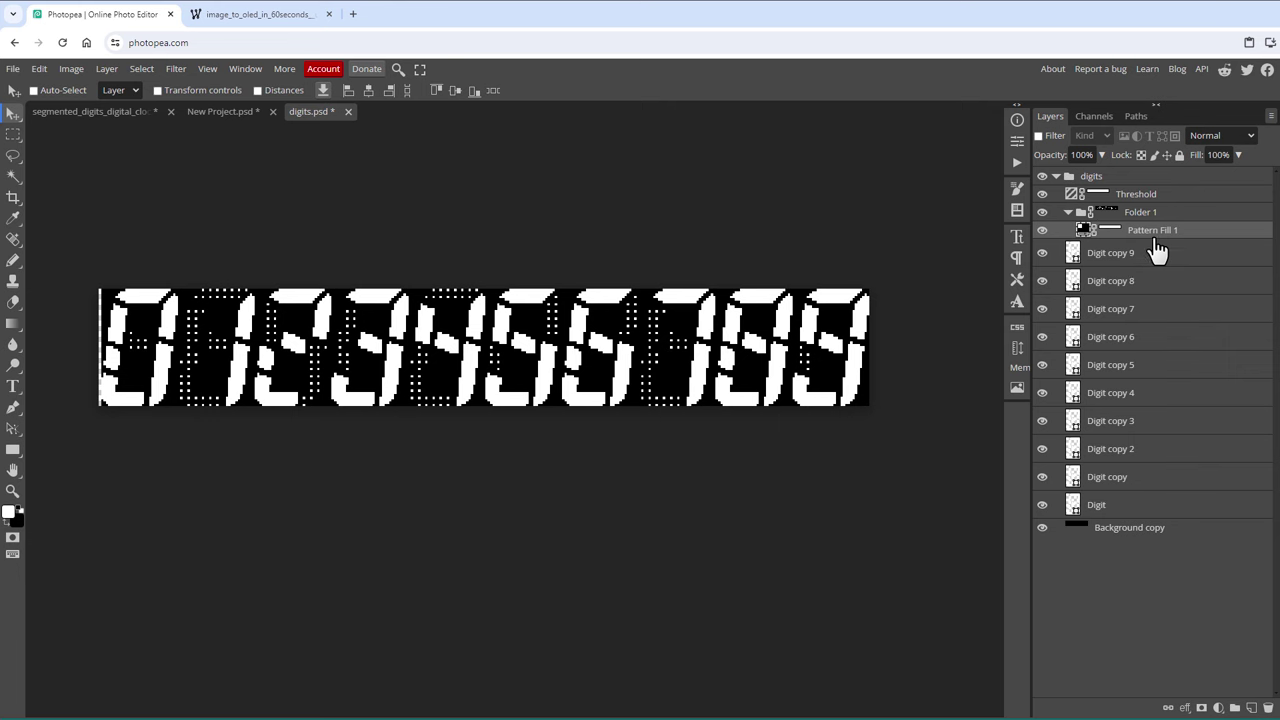
Step: Duplicate Pattern Fill 1 inside Folder 1 and try a checkerboard pattern on the copy
{"action": "left_click_drag", "start_coordinate": [1156, 252], "coordinate": [1251, 708]}
{"action": "double_click", "coordinate": [1086, 230]}
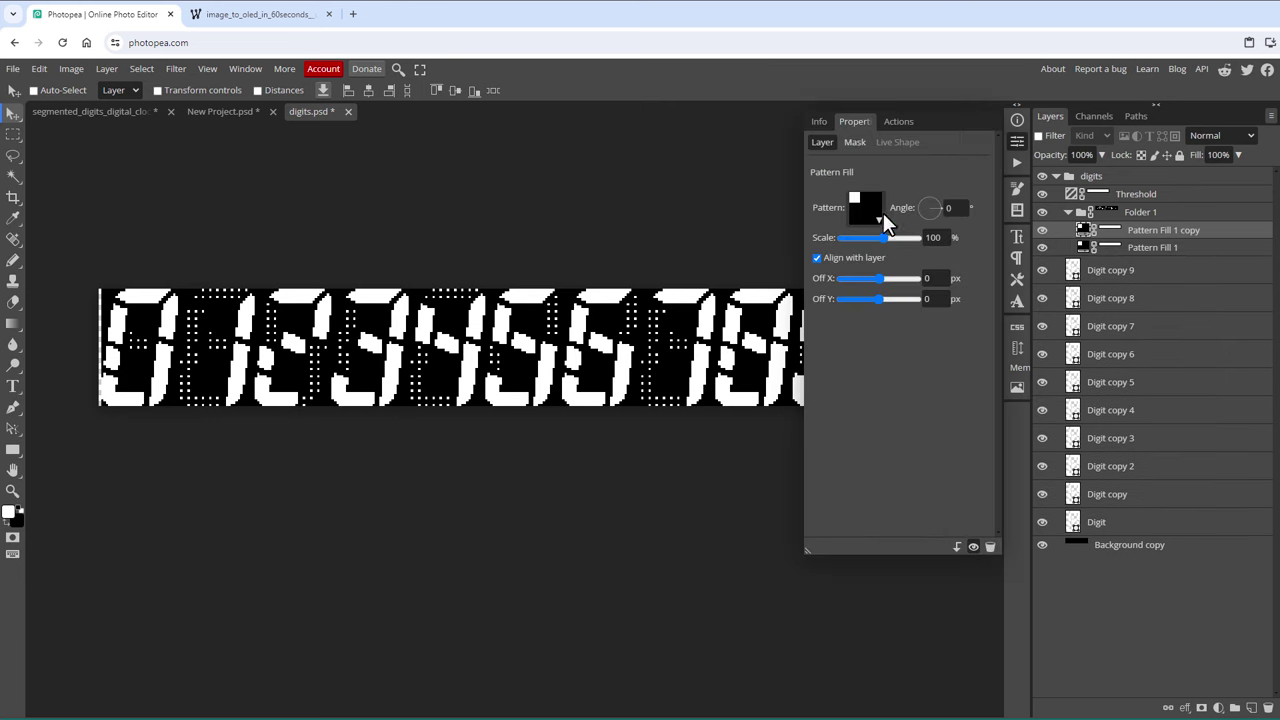
{"action": "left_click", "coordinate": [878, 217]}
{"action": "left_click", "coordinate": [952, 290]}
{"action": "left_click", "coordinate": [912, 384]}
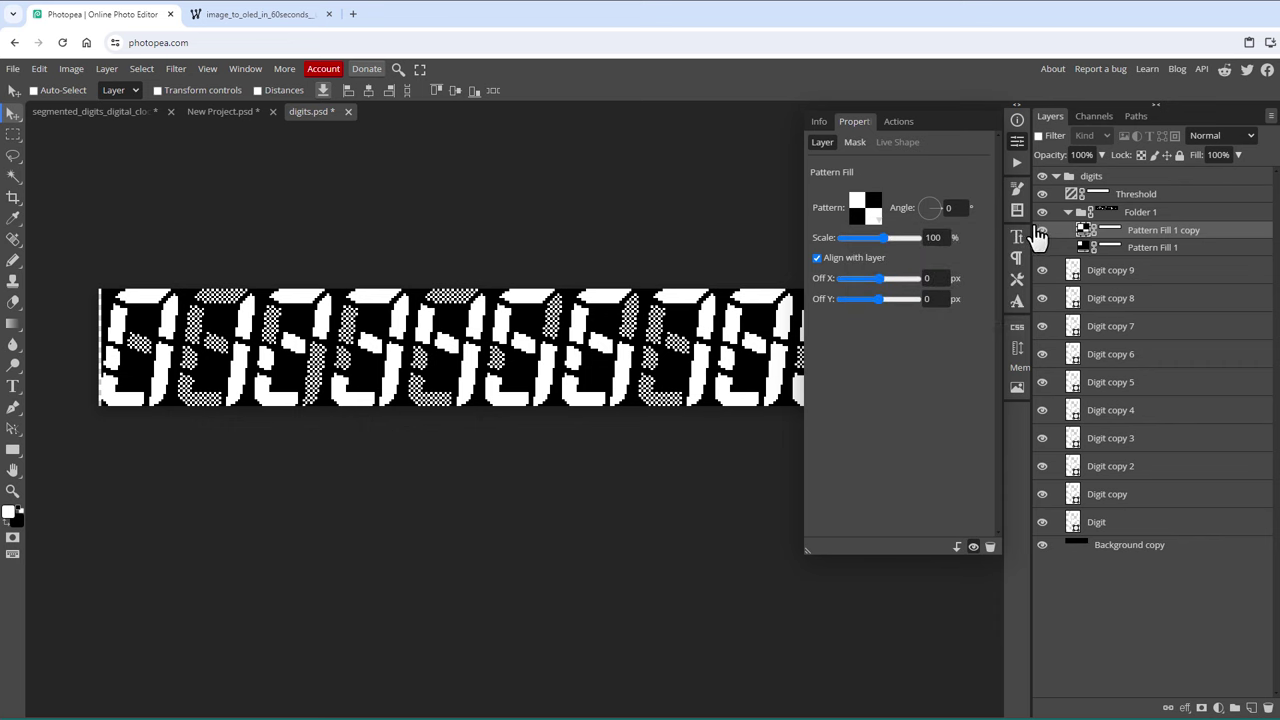
Step: Save the digits smart object with the checkerboard fill and view the updated digits in New Project.psd
{"action": "left_click", "coordinate": [14, 70]}
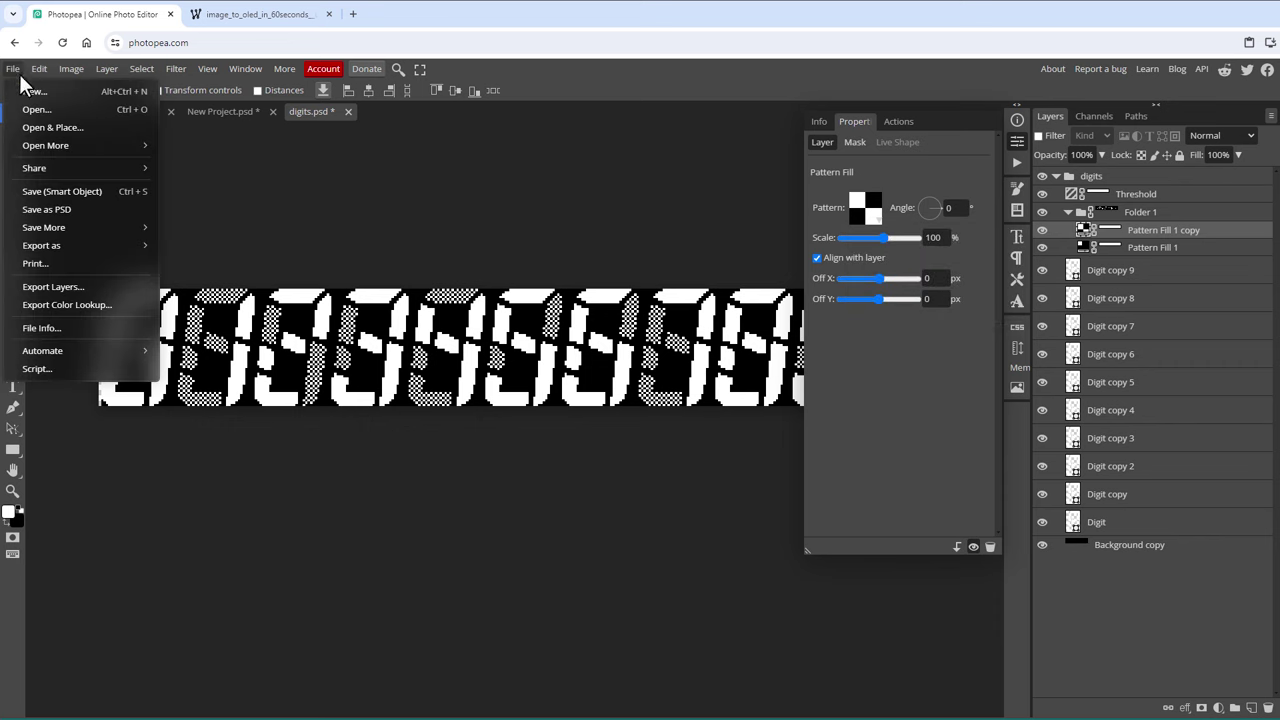
{"action": "left_click", "coordinate": [79, 191]}
{"action": "left_click", "coordinate": [216, 112]}
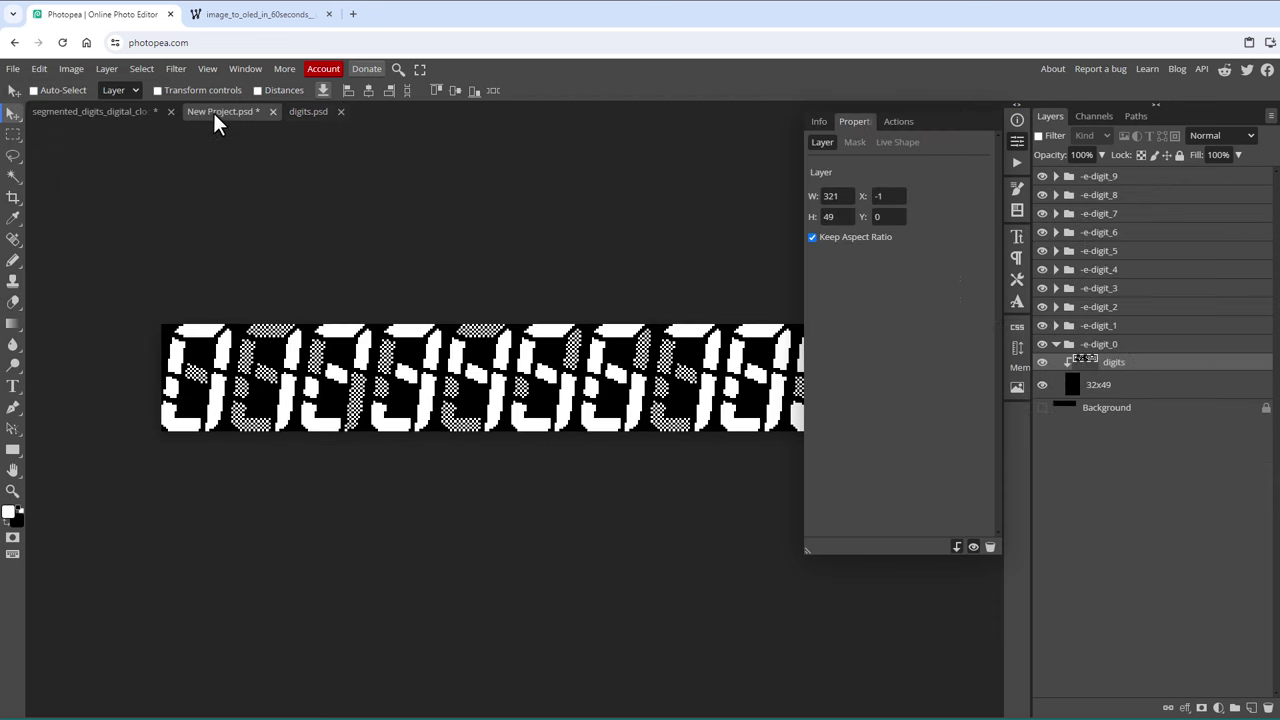
Step: Hide the Pattern Fill 1 copy in the digits smart object, save it again and return to New Project.psd
{"action": "left_click", "coordinate": [1018, 144]}
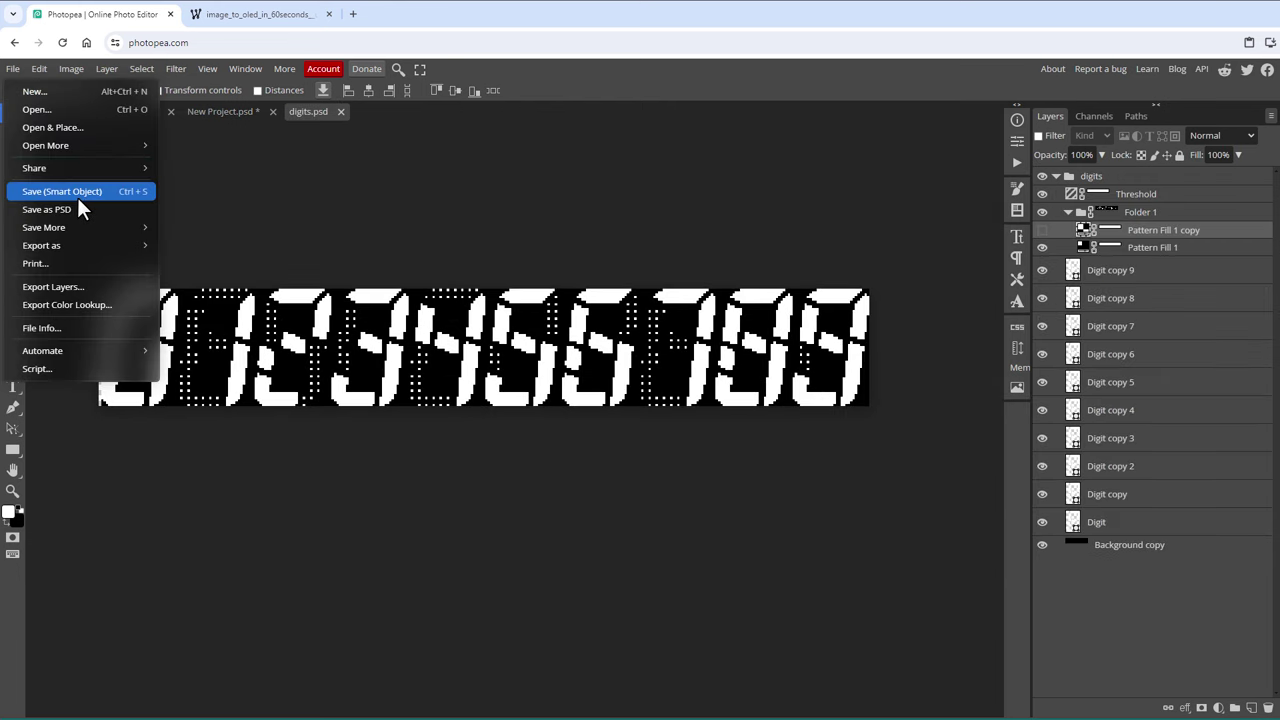
{"action": "left_click", "coordinate": [77, 197]}
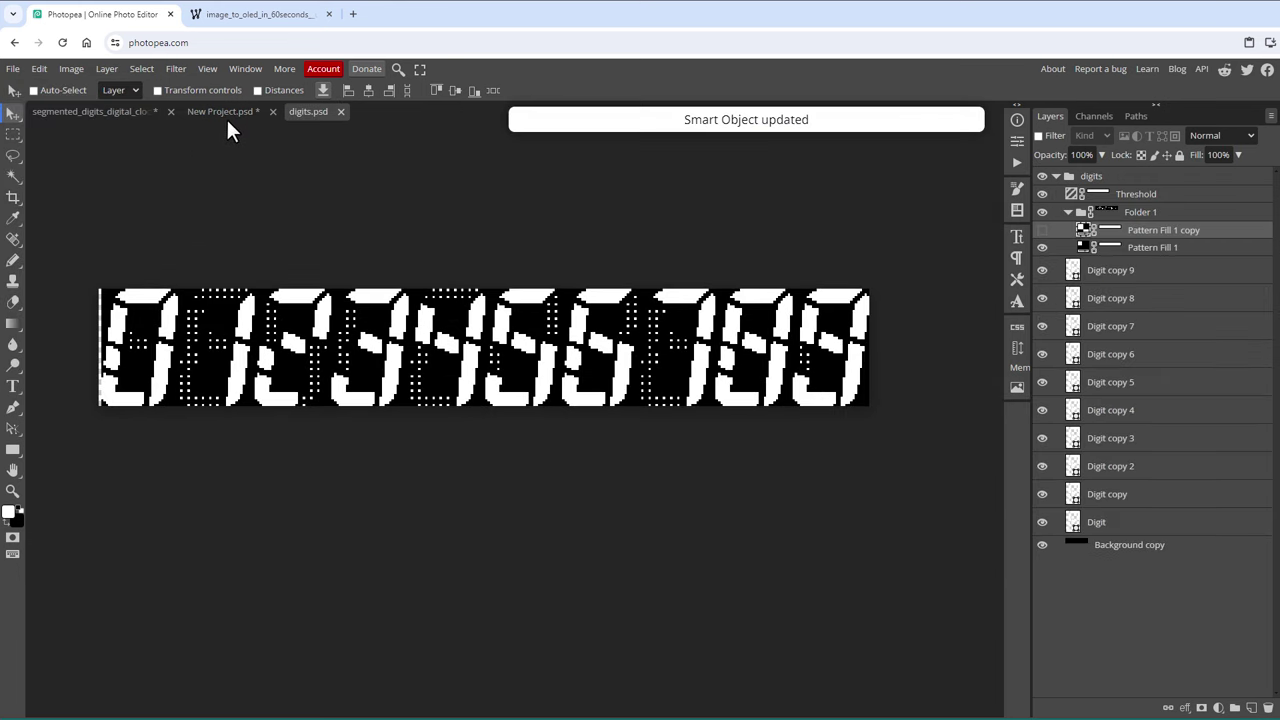
{"action": "left_click", "coordinate": [226, 113]}
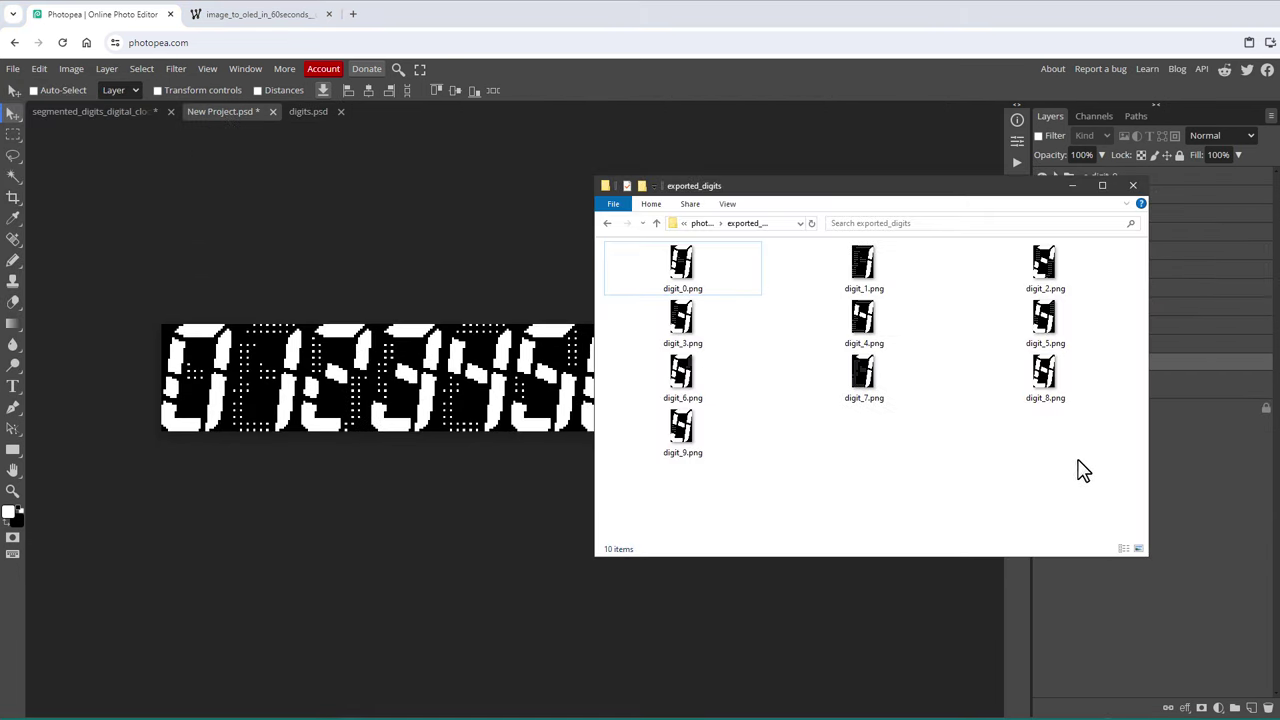
Step: Select all ten exported digit PNG files and load them into the image2cpp website in a new browser tab
{"action": "left_click_drag", "start_coordinate": [1083, 470], "coordinate": [706, 290]}
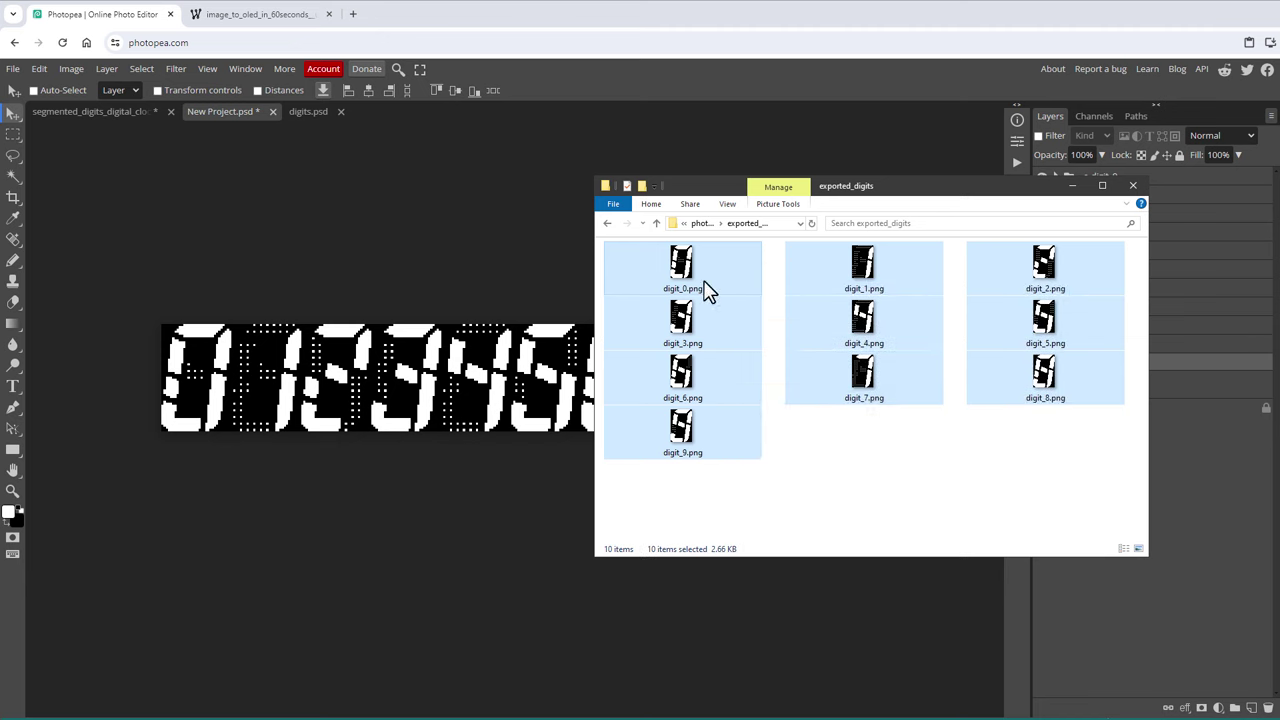
{"action": "left_click", "coordinate": [352, 14]}
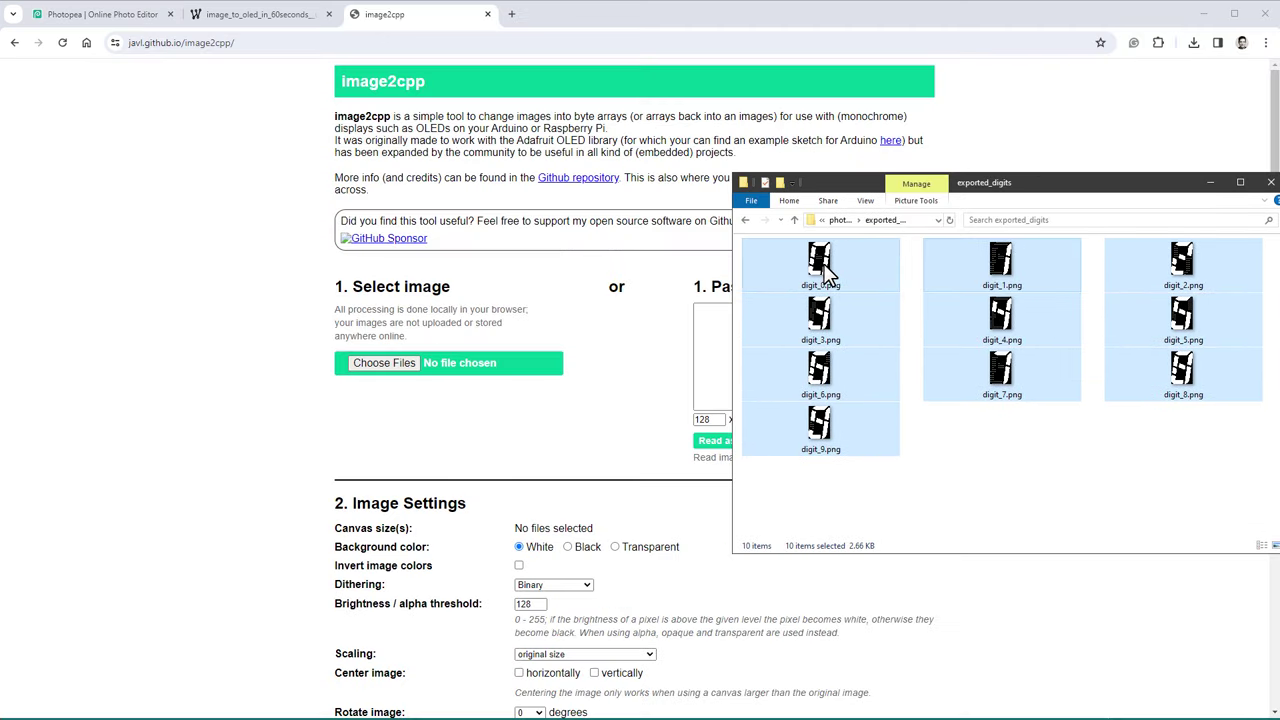
{"action": "left_click_drag", "start_coordinate": [826, 272], "coordinate": [388, 364]}
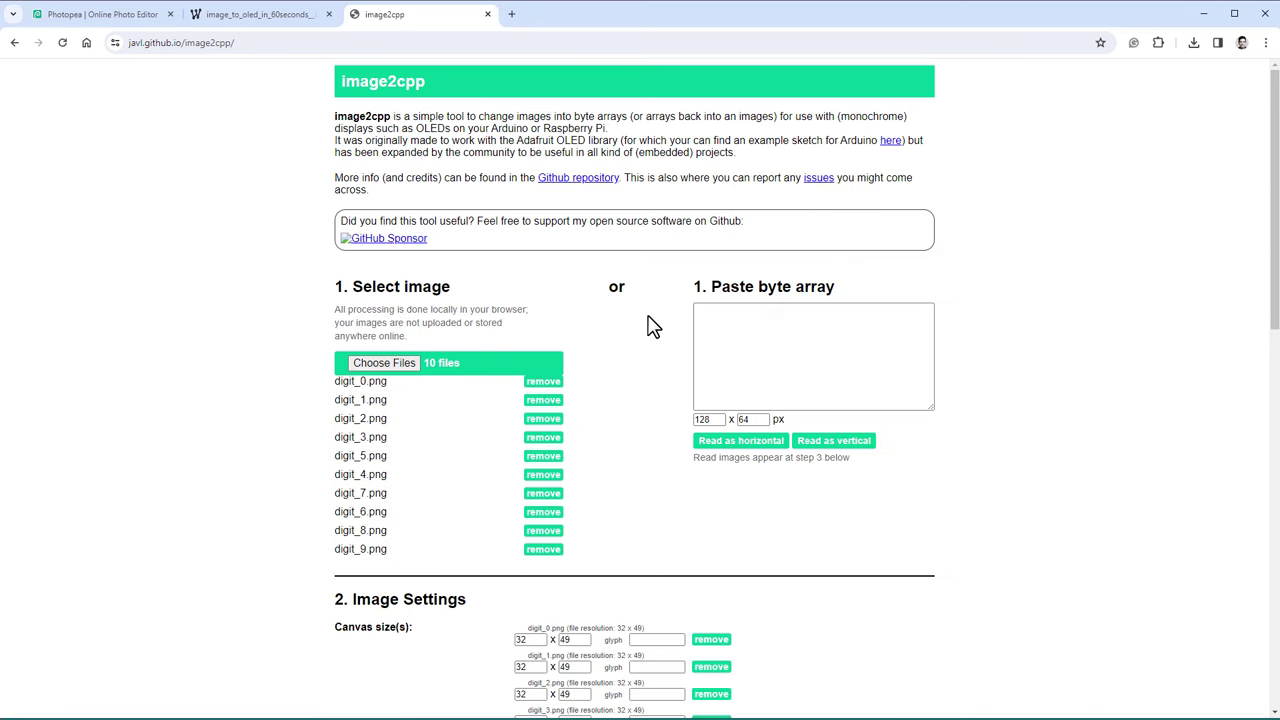
Step: Enable swapping of bits in each byte, generate the Arduino code for the ten digits and copy the output
{"action": "scroll", "coordinate": [658, 333], "scroll_direction": "down", "scroll_amount": 10}
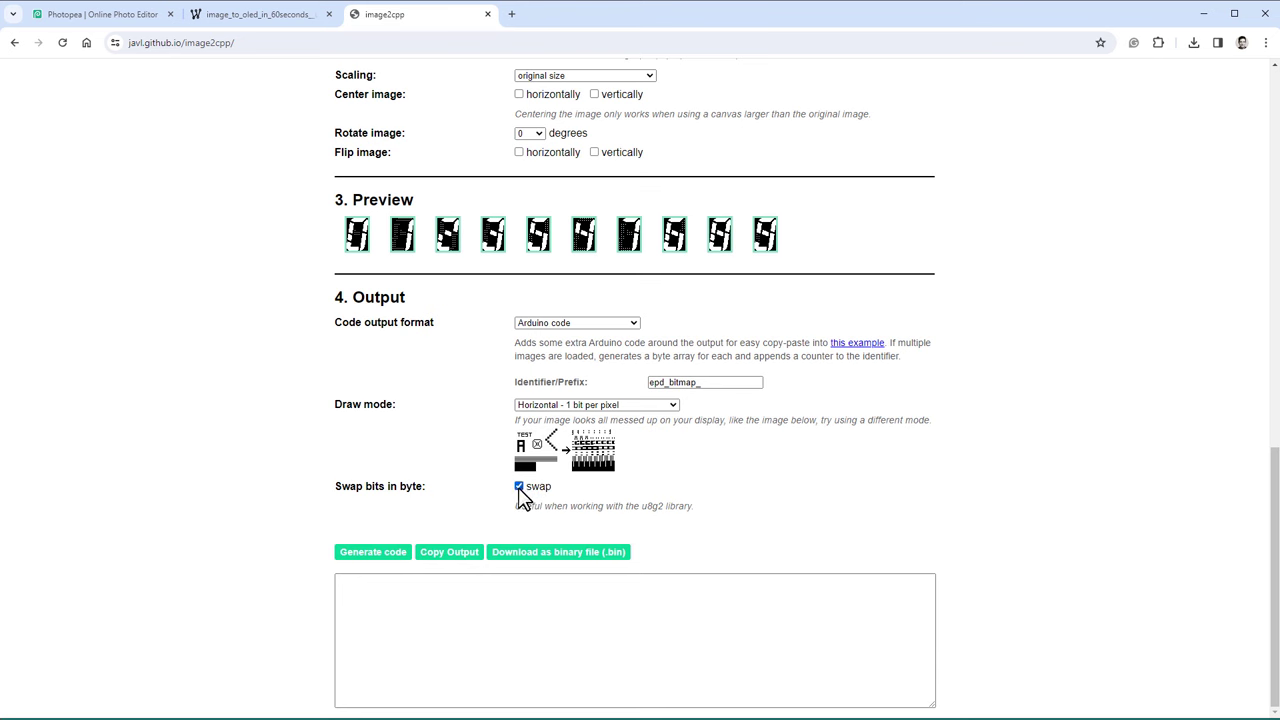
{"action": "left_click", "coordinate": [368, 558]}
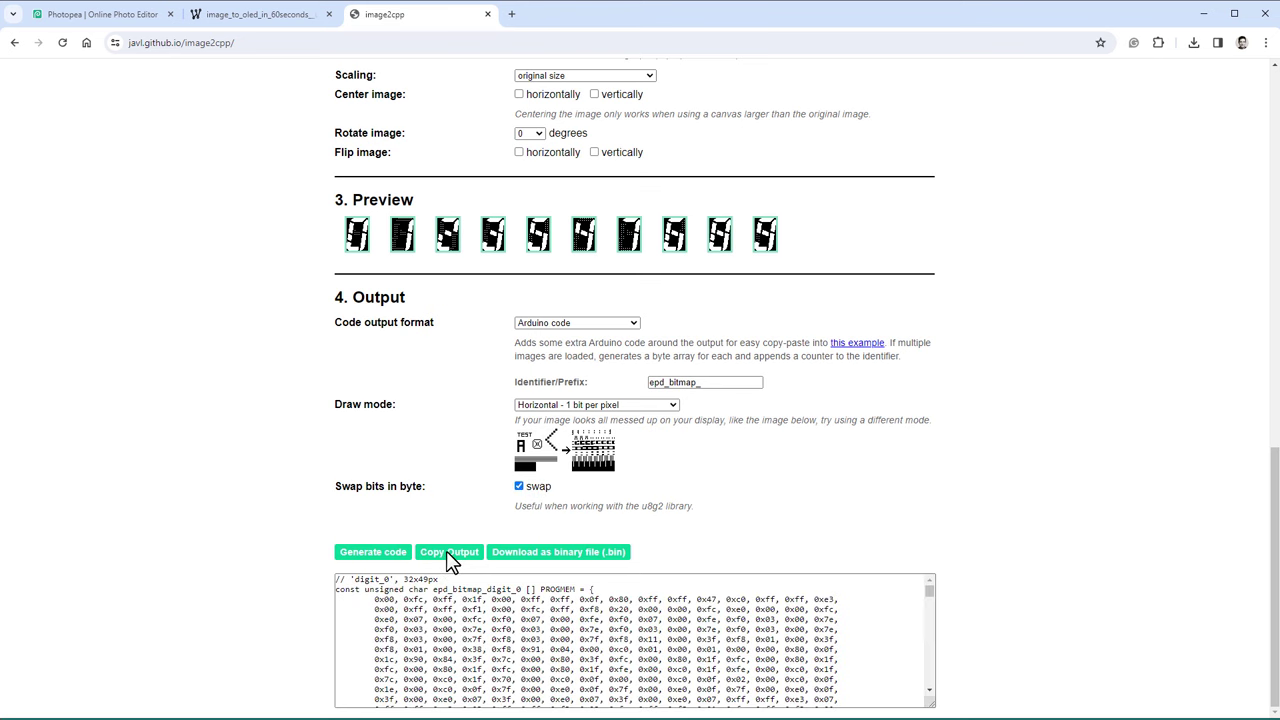
Step: Switch to the Wokwi project and comment out the epd_bitmap_digital_clock_preview_128x64 array with /* and */
{"action": "left_click", "coordinate": [266, 15]}
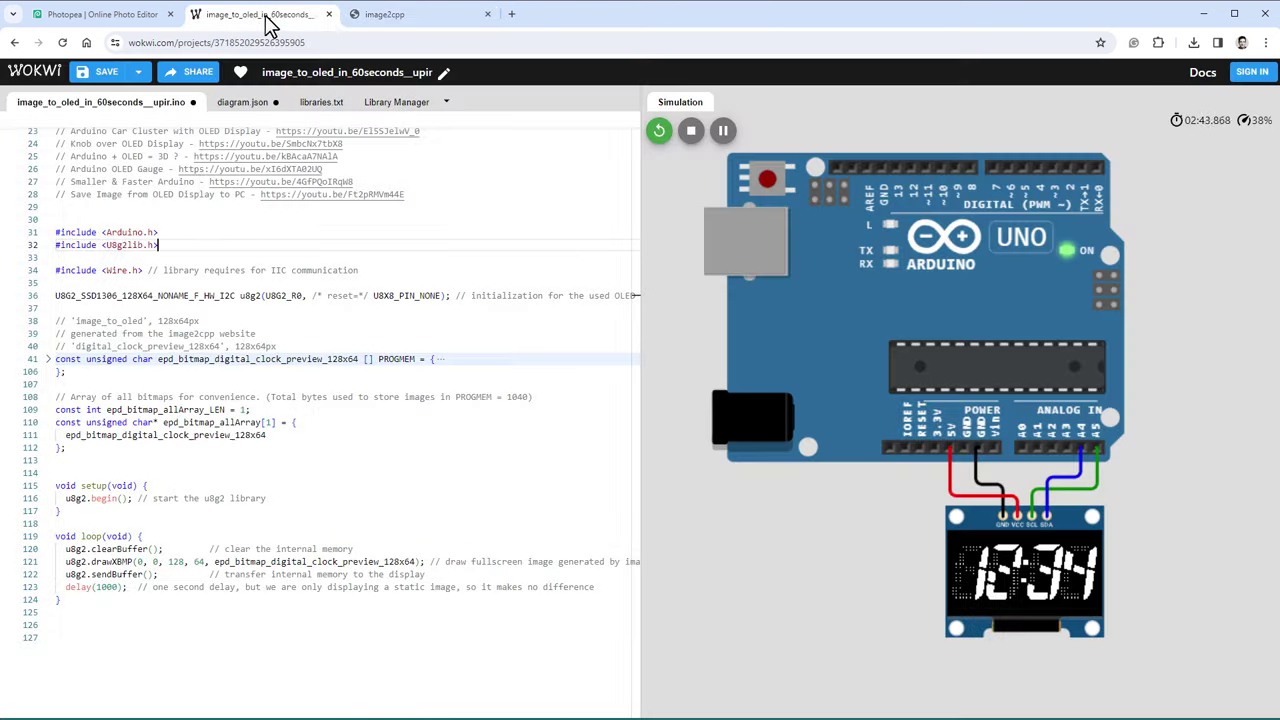
{"action": "scroll", "coordinate": [104, 347], "scroll_direction": "down", "scroll_amount": 1}
{"action": "left_click", "coordinate": [80, 310]}
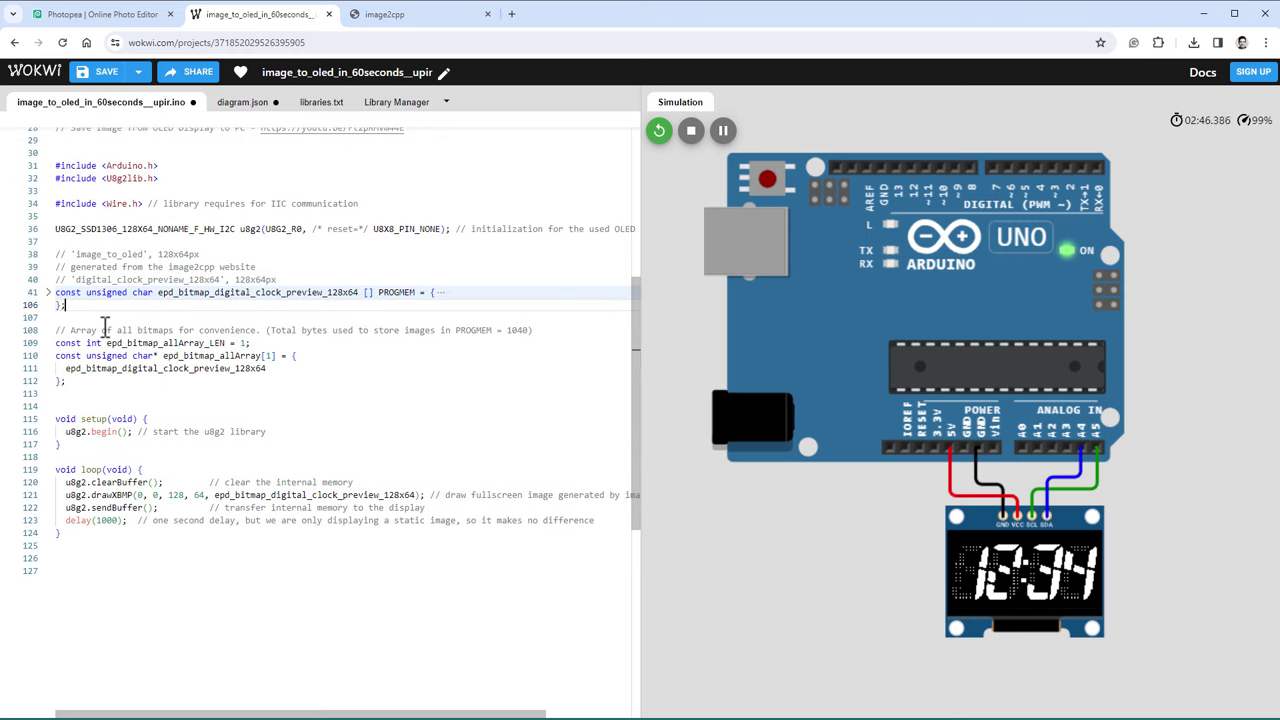
{"action": "type", "text": "*/"}
{"action": "key", "text": "Up"}
{"action": "key", "text": "Home"}
{"action": "type", "text": "/*"}
{"action": "key", "text": "Return"}
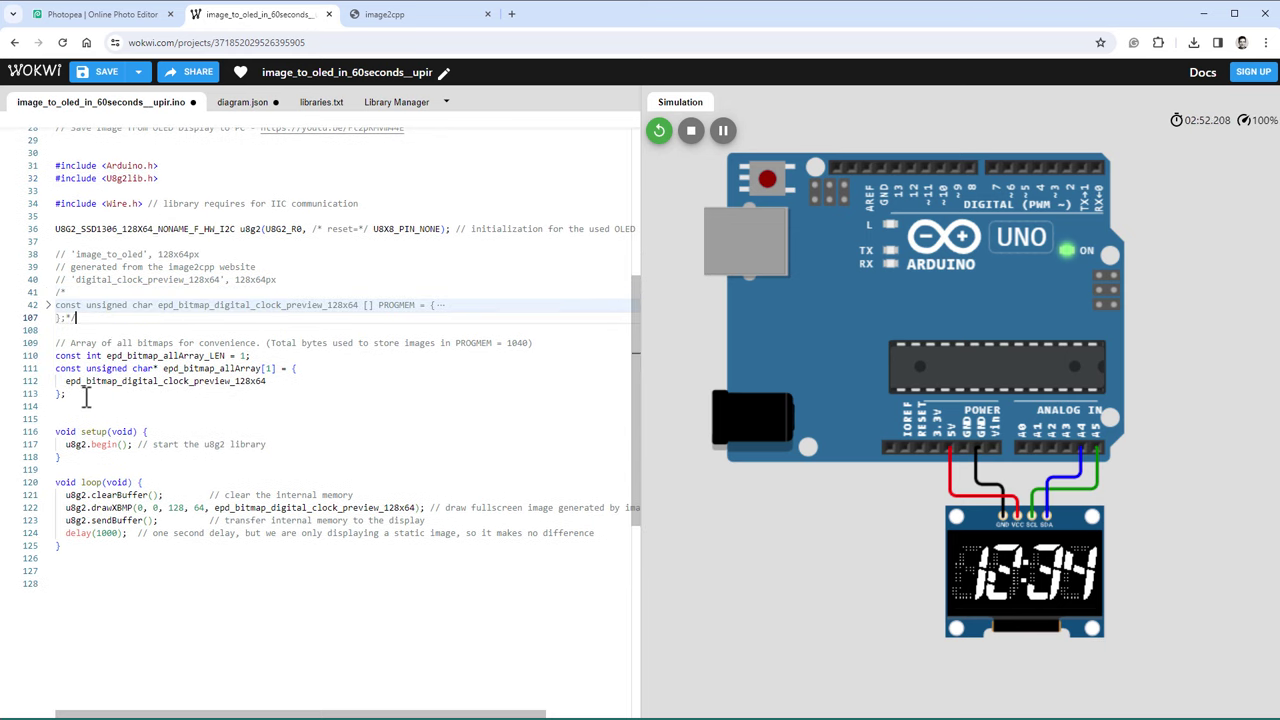
Step: Replace the old "Array of all bitmaps" block in the sketch with the generated code for the ten digits
{"action": "left_click_drag", "start_coordinate": [86, 394], "coordinate": [47, 343]}
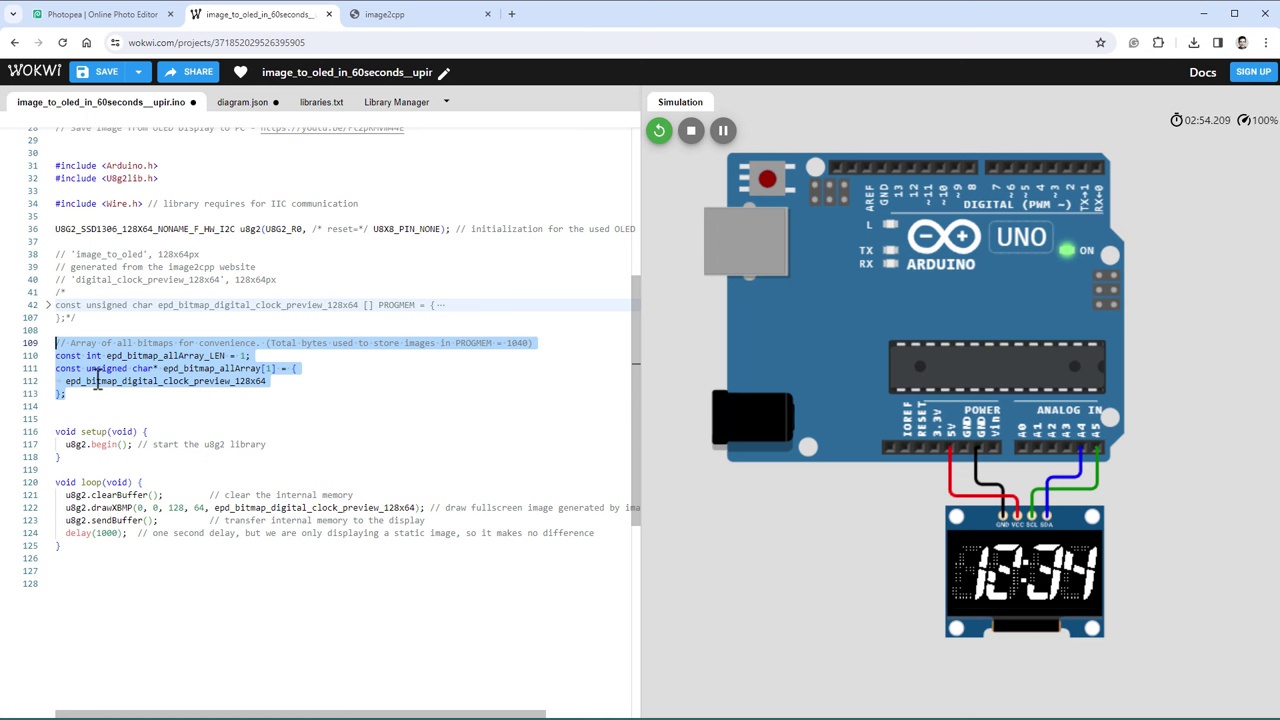
{"action": "key", "text": "Delete"}
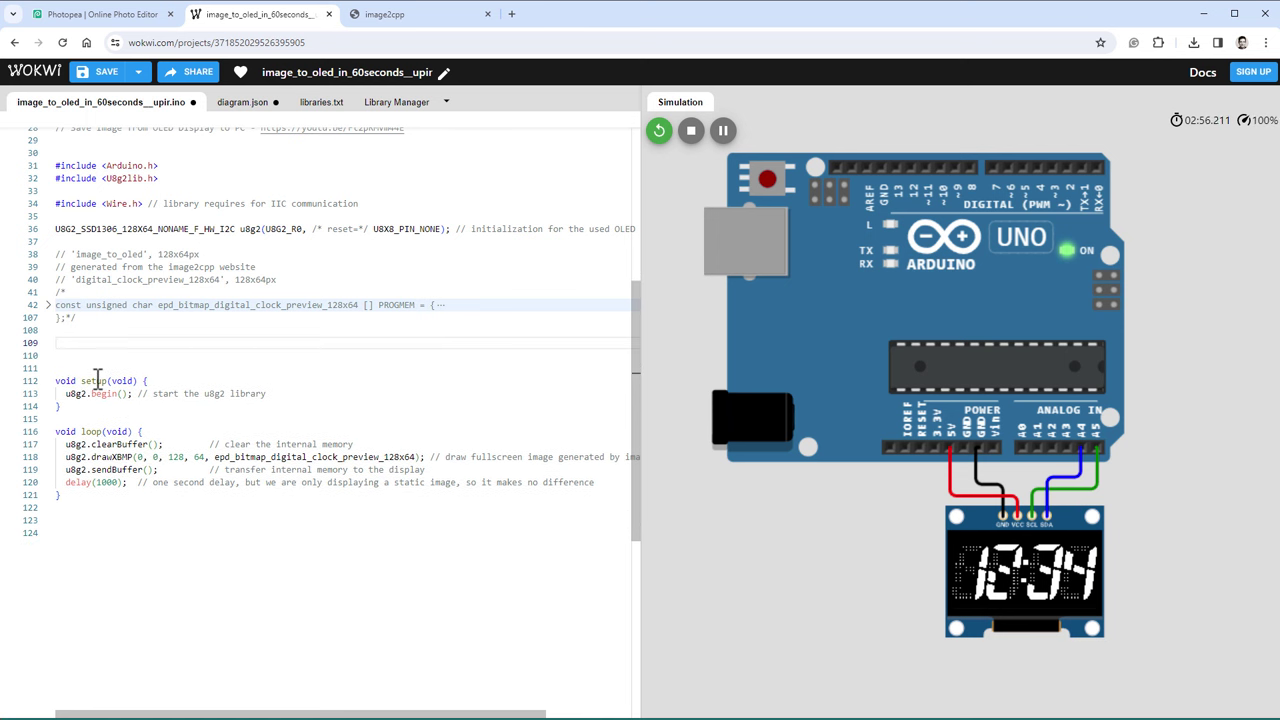
{"action": "key", "text": "ctrl+v"}
Step: Examine the array of all bitmaps and how its entries refer to the individual digit arrays in the pasted code
{"action": "scroll", "coordinate": [94, 400], "scroll_direction": "down", "scroll_amount": 2}
{"action": "left_click_drag", "start_coordinate": [94, 425], "coordinate": [46, 254]}
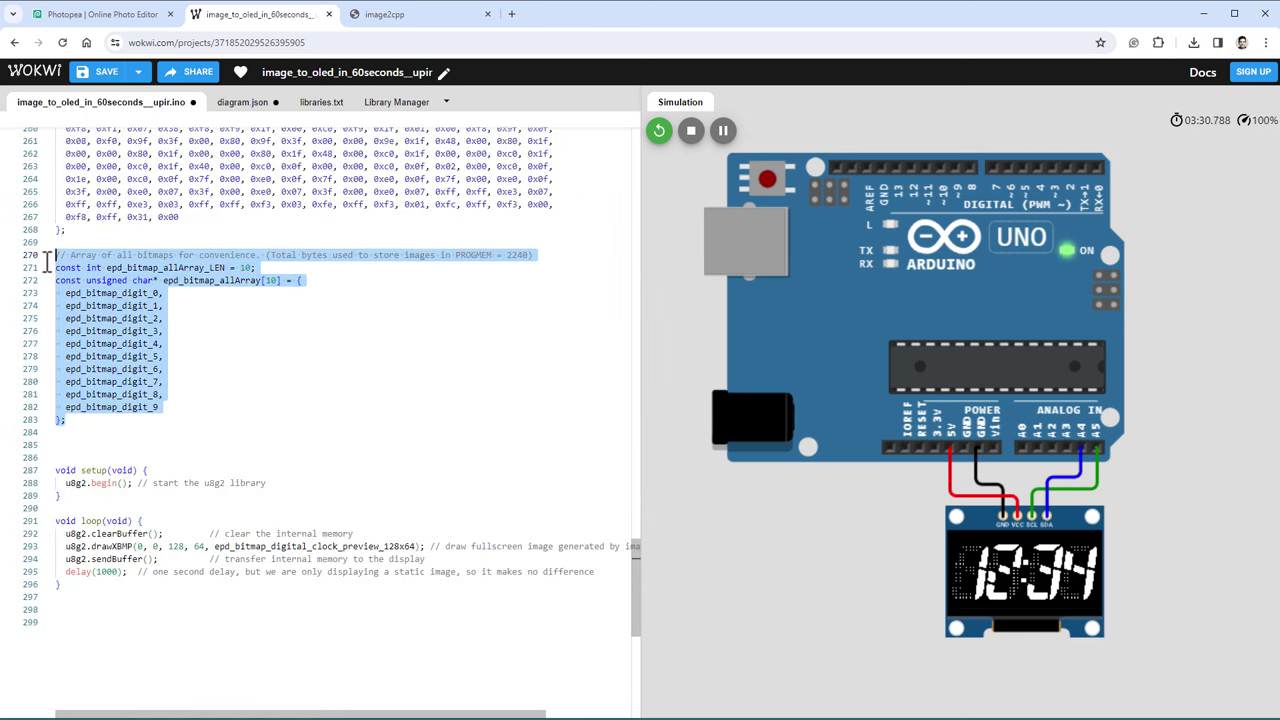
{"action": "left_click", "coordinate": [86, 429]}
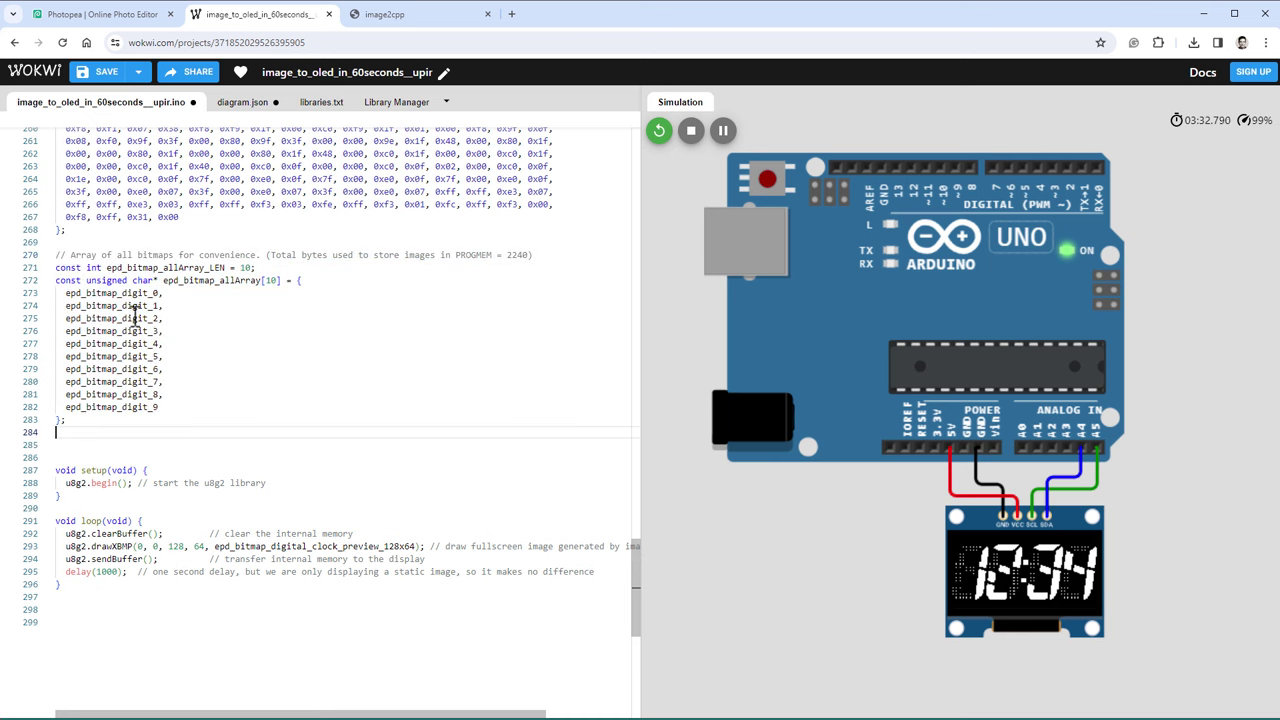
{"action": "left_click_drag", "start_coordinate": [66, 293], "coordinate": [170, 293]}
{"action": "left_click_drag", "start_coordinate": [67, 306], "coordinate": [150, 307]}
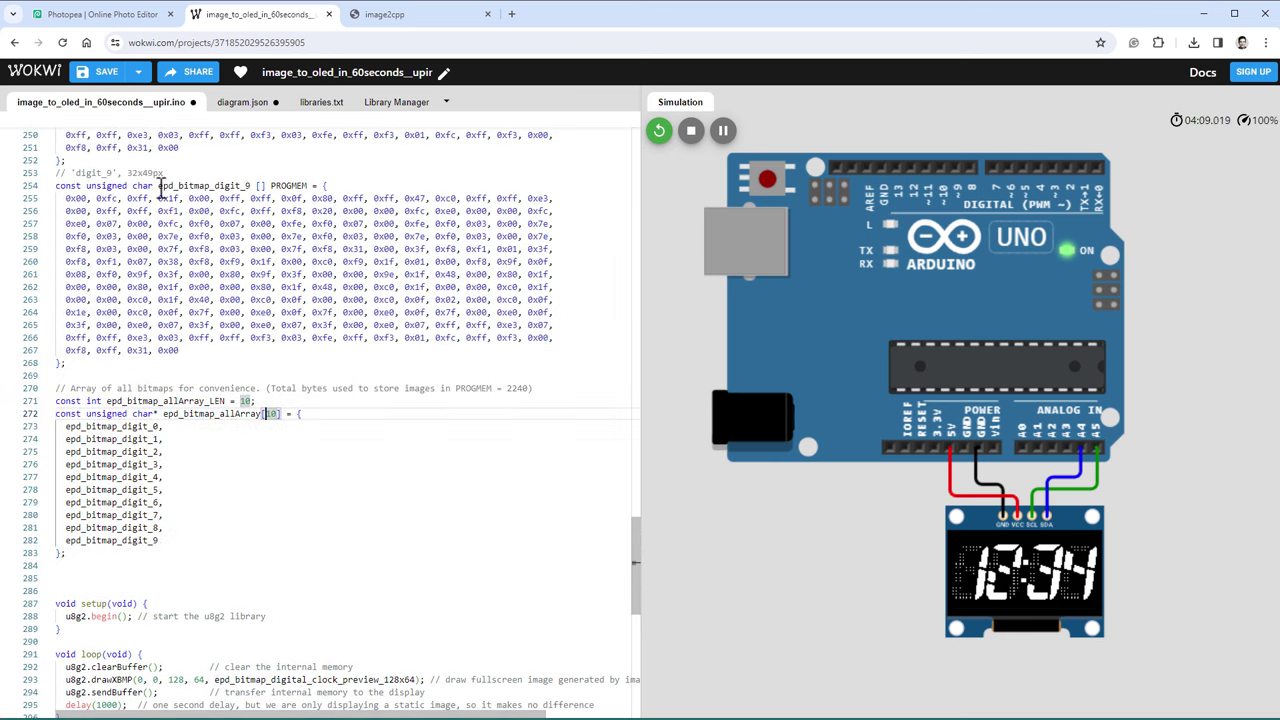
{"action": "left_click_drag", "start_coordinate": [160, 186], "coordinate": [250, 186]}
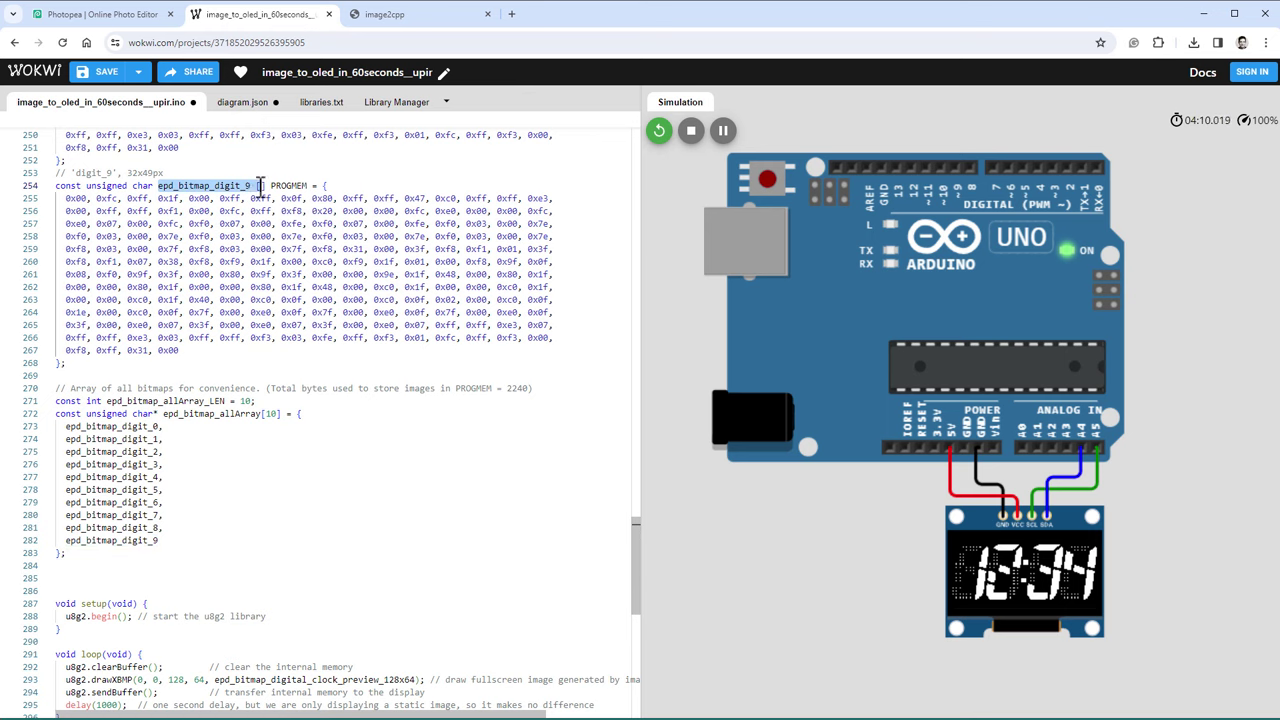
{"action": "scroll", "coordinate": [240, 333], "scroll_direction": "down", "scroll_amount": 1}
{"action": "left_click_drag", "start_coordinate": [164, 314], "coordinate": [259, 316]}
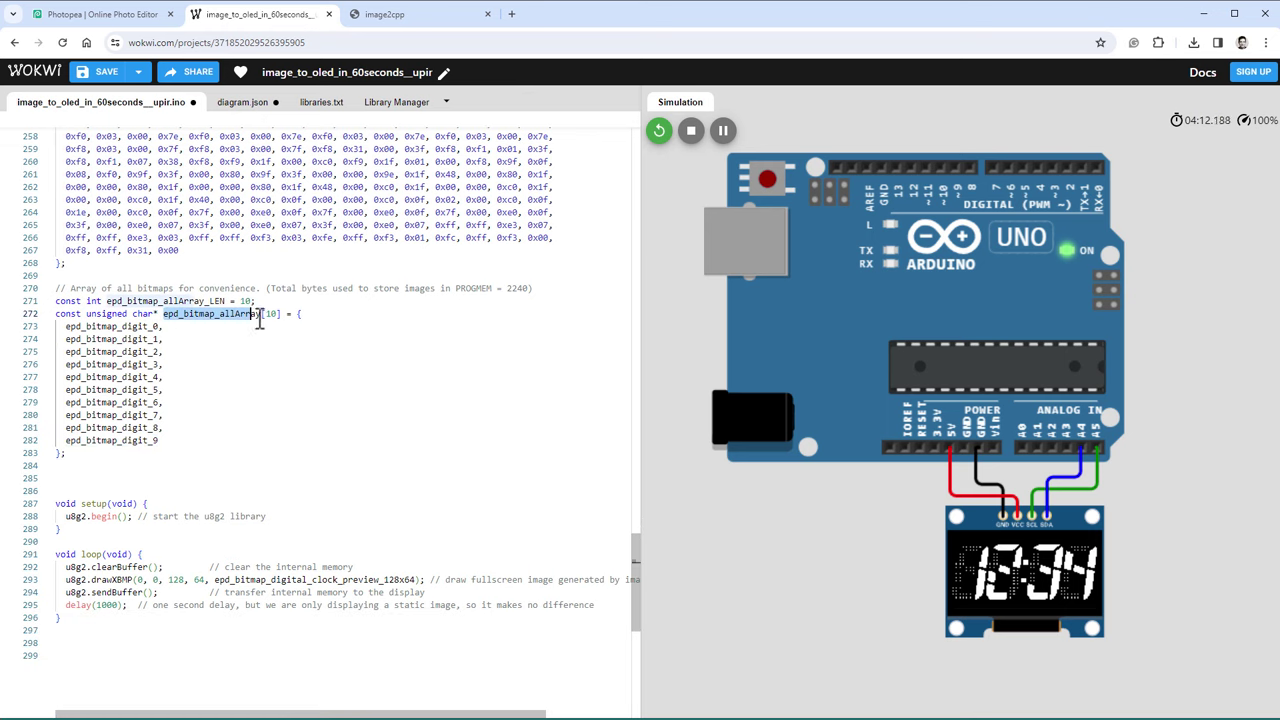
Step: Rename the epd_bitmap_allArray array to bitmaps_digits
{"action": "left_click", "coordinate": [270, 316]}
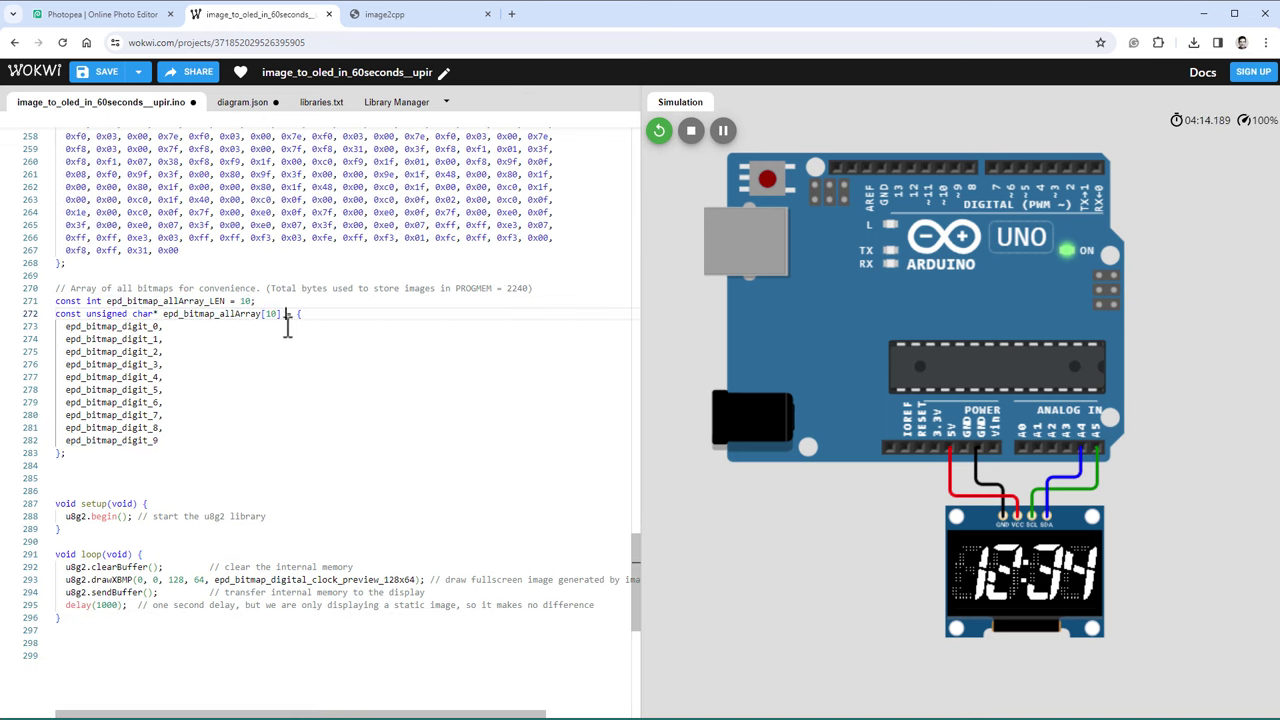
{"action": "key", "text": "ctrl+d"}
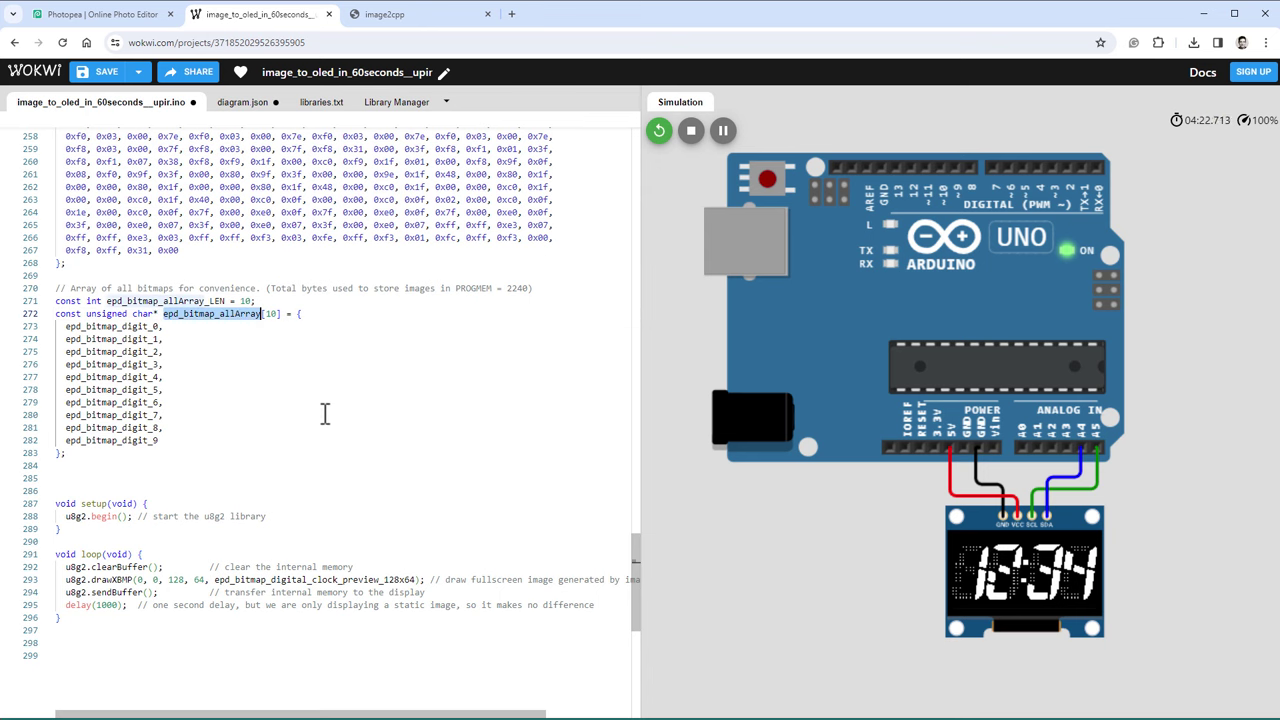
{"action": "type", "text": "bitmaps_digits"}
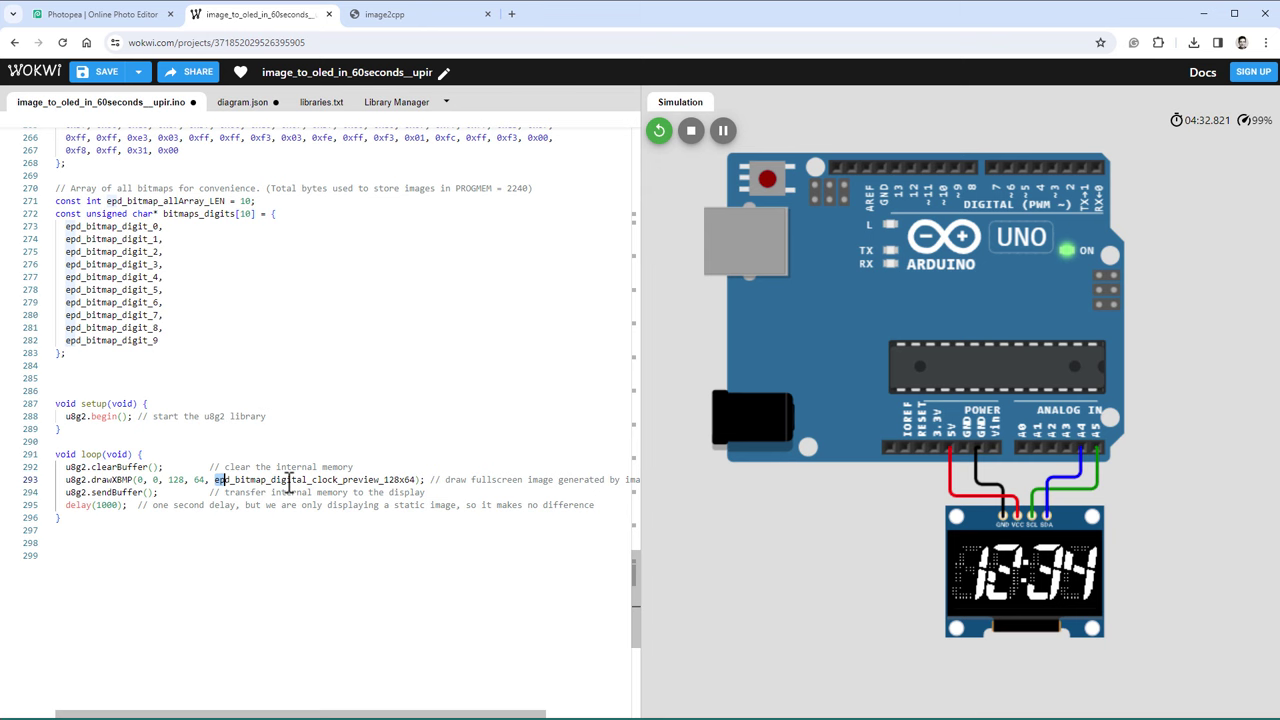
Step: Make the drawXBMP call in the loop use bitmaps_digits[2] and delete the trailing comment on that line
{"action": "left_click_drag", "start_coordinate": [289, 482], "coordinate": [414, 486]}
{"action": "type", "text": "bitmaps_digits[10]"}
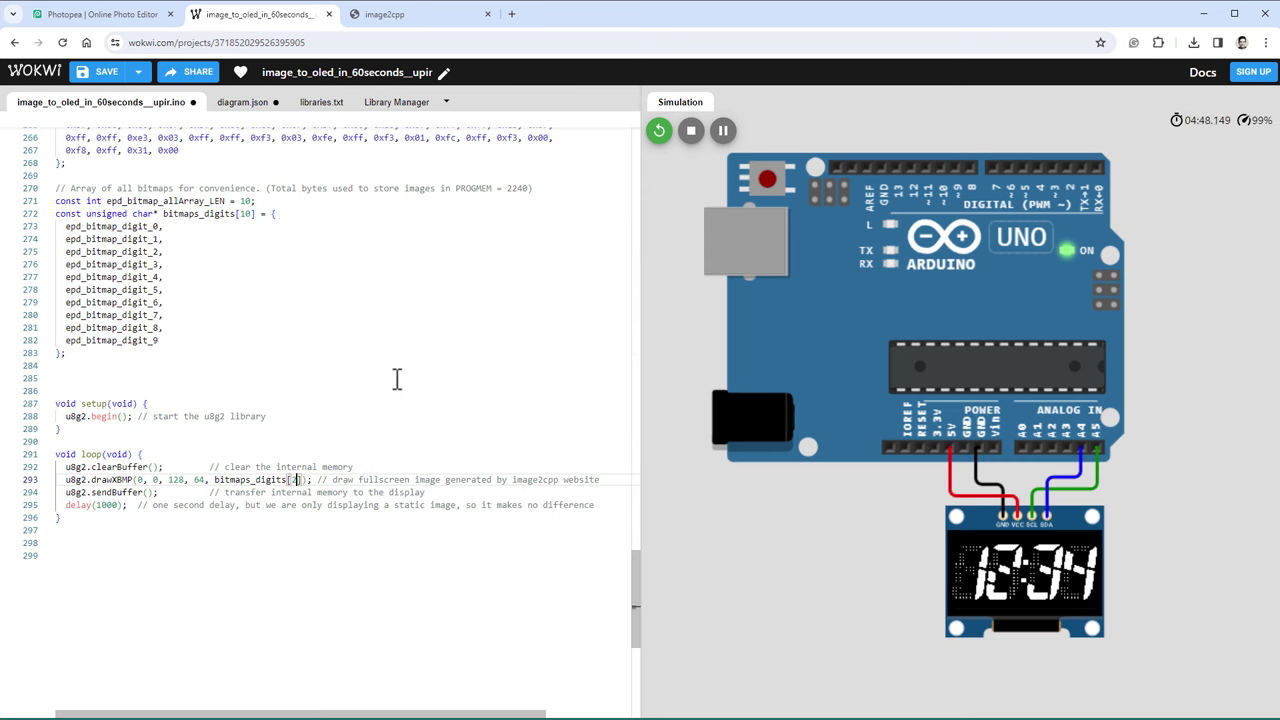
{"action": "key", "text": "Right"}
{"action": "key", "text": "Right"}
{"action": "key", "text": "Right"}
{"action": "key", "text": "Right"}
{"action": "key", "text": "shift+Right"}
{"action": "key", "text": "shift+End"}
{"action": "key", "text": "Delete"}
{"action": "scroll", "coordinate": [371, 388], "scroll_direction": "down", "scroll_amount": 2}
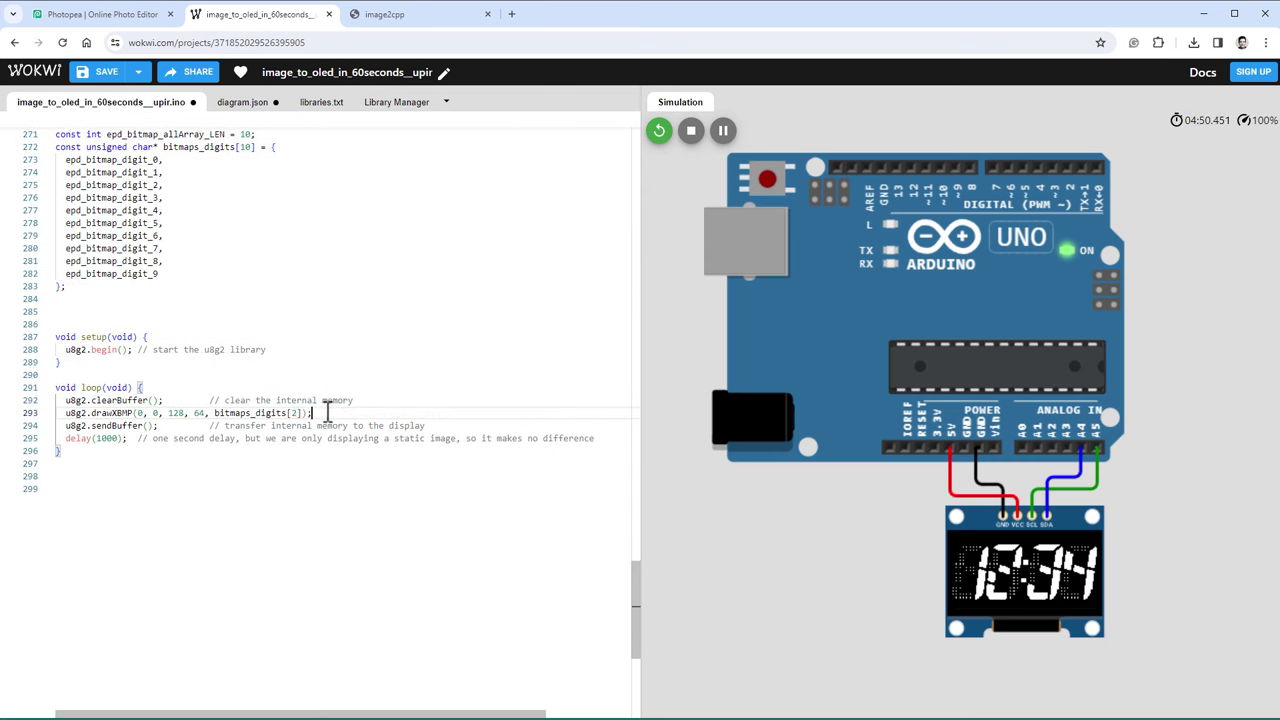
Step: Set the bitmap width and height in the drawXBMP call to 32 and 49, matching the digit size comment
{"action": "left_click_drag", "start_coordinate": [168, 413], "coordinate": [187, 413]}
{"action": "type", "text": "32"}
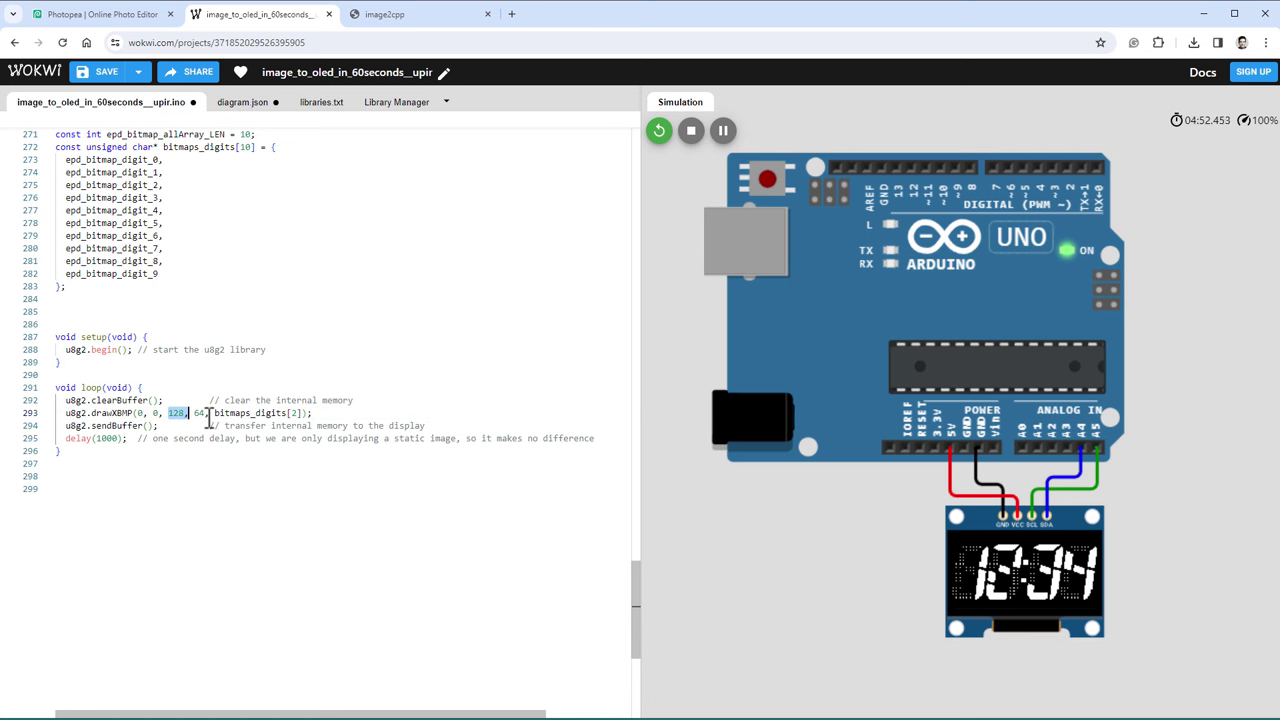
{"action": "type", "text": ","}
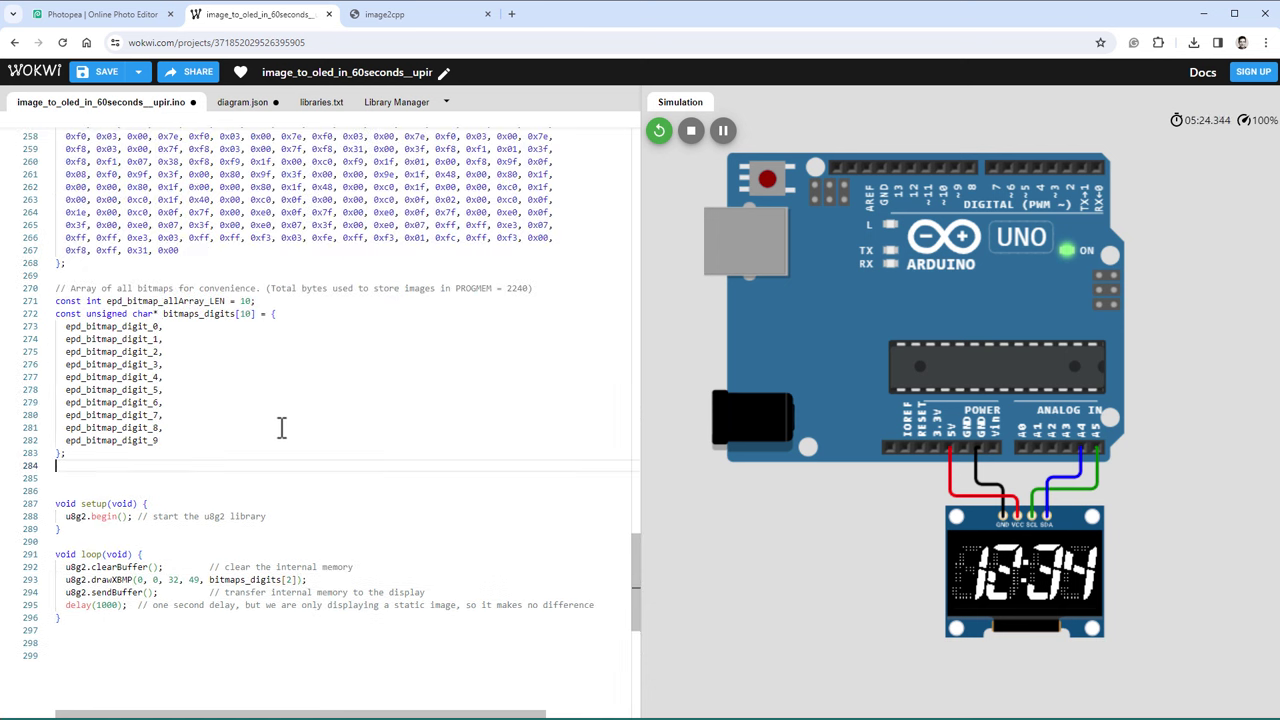
{"action": "scroll", "coordinate": [278, 430], "scroll_direction": "up", "scroll_amount": 3}
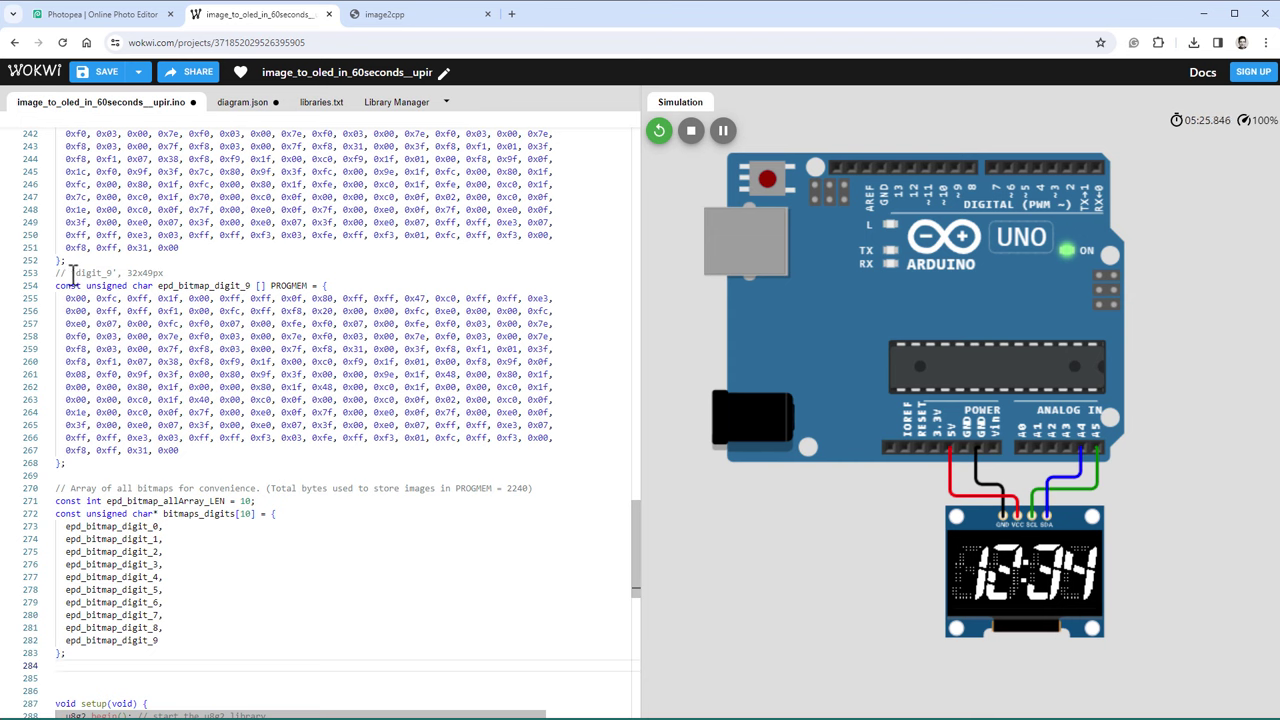
{"action": "left_click_drag", "start_coordinate": [73, 274], "coordinate": [177, 274]}
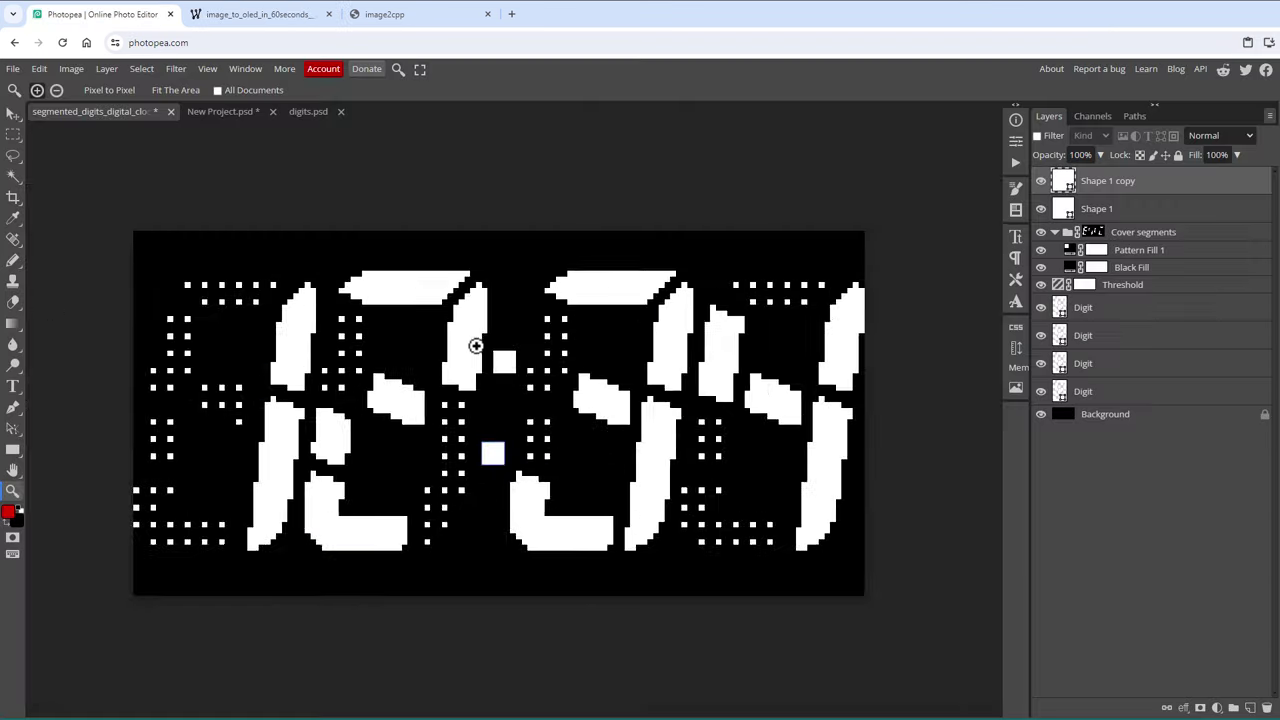
Step: Switch to Photopea and, on a new layer, cover the first digit with a 32 × 49 px yellow rectangle at 50% opacity
{"action": "left_click", "coordinate": [477, 346]}
{"action": "mouse_move", "coordinate": [485, 350]}
{"action": "left_mouse_down"}
{"action": "mouse_move", "coordinate": [487, 318]}
{"action": "mouse_move", "coordinate": [474, 353]}
{"action": "left_mouse_up"}
{"action": "scroll", "coordinate": [486, 332], "scroll_direction": "down", "scroll_amount": 2}
{"action": "scroll", "coordinate": [471, 348], "scroll_direction": "up", "scroll_amount": 1}
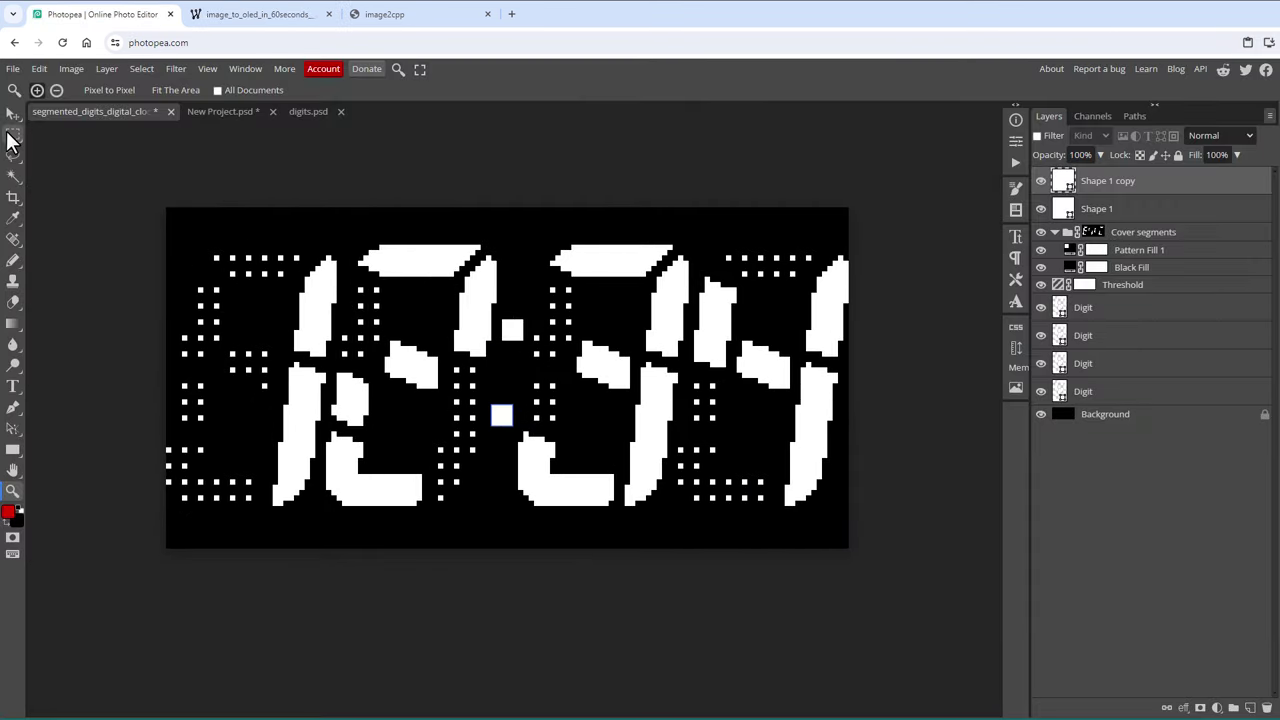
{"action": "left_click", "coordinate": [13, 133]}
{"action": "left_click", "coordinate": [1250, 707]}
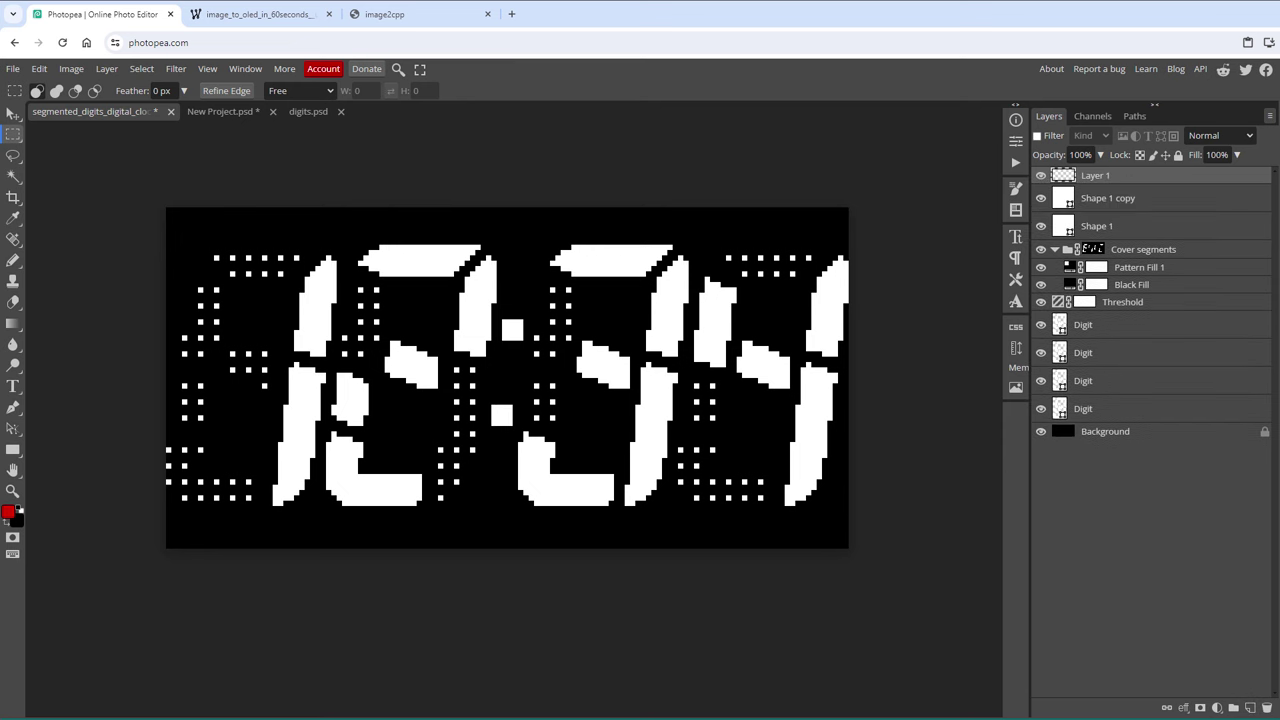
{"action": "left_click_drag", "start_coordinate": [166, 234], "coordinate": [336, 495]}
{"action": "left_click", "coordinate": [8, 512]}
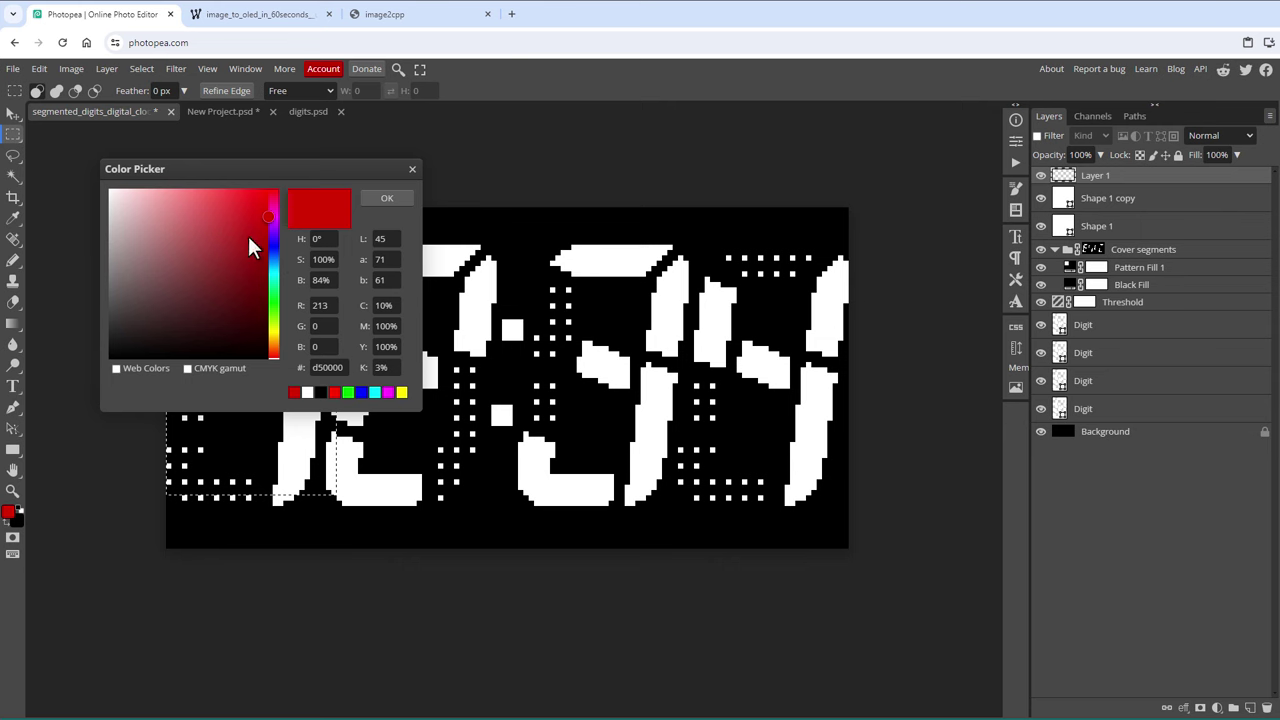
{"action": "left_click_drag", "start_coordinate": [274, 303], "coordinate": [274, 334]}
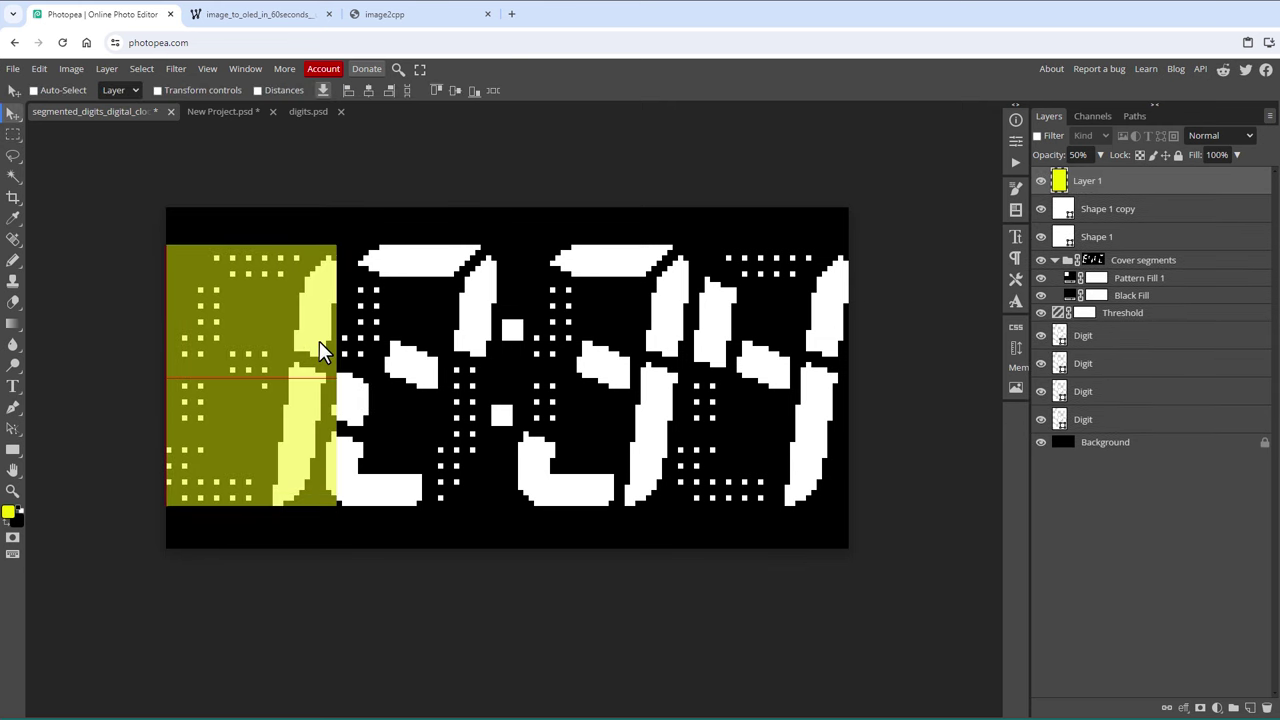
Step: Duplicate the yellow rectangle layer three times and place the copies over the other three digits
{"action": "left_click_drag", "start_coordinate": [319, 341], "coordinate": [755, 370]}
{"action": "key", "text": "ctrl+j"}
{"action": "key", "text": "ctrl+j"}
{"action": "key", "text": "ctrl+j"}
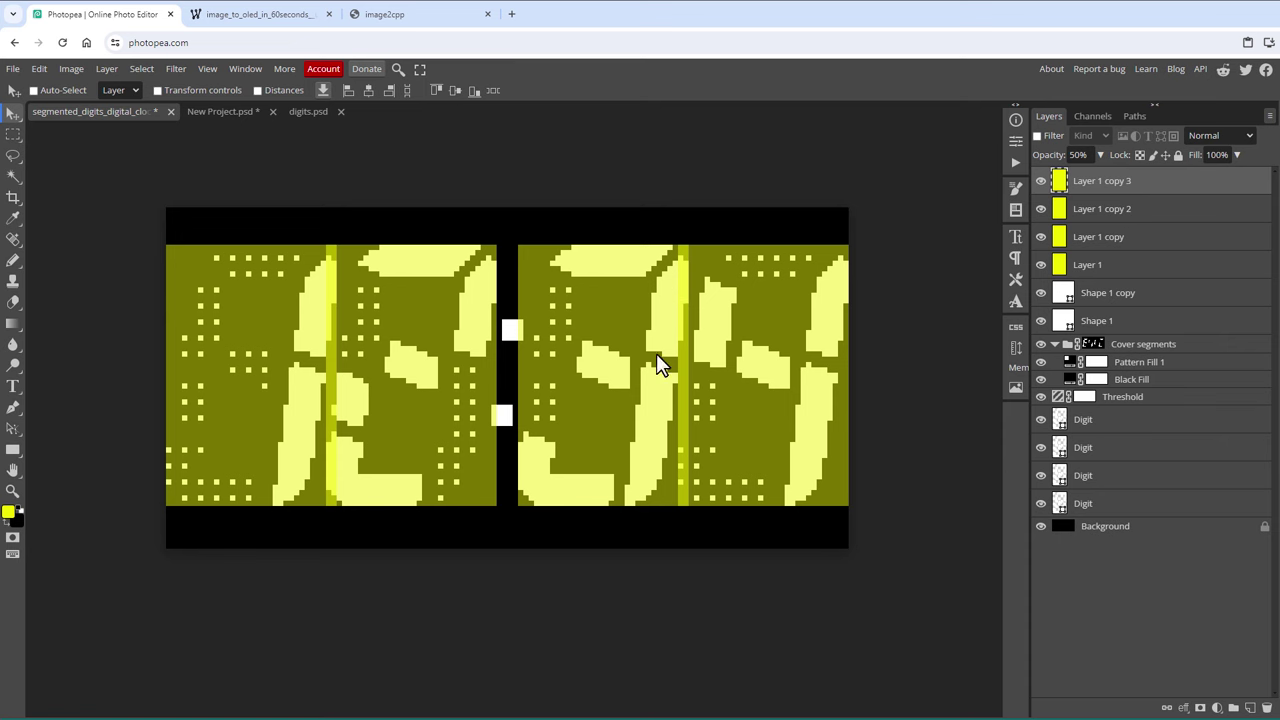
Step: Show distances for the first digit's rectangle in Photopea, then set the drawXBMP call's y position to 7 in Wokwi
{"action": "left_click", "coordinate": [1090, 266]}
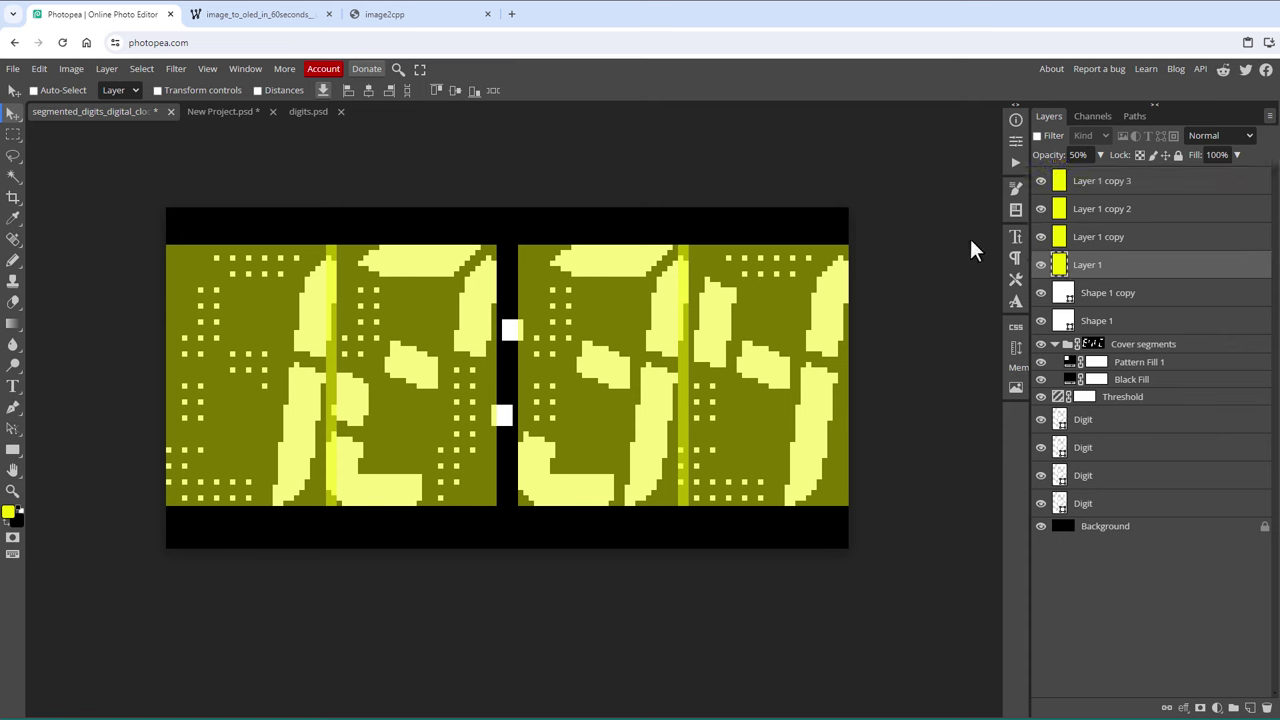
{"action": "left_click", "coordinate": [271, 88]}
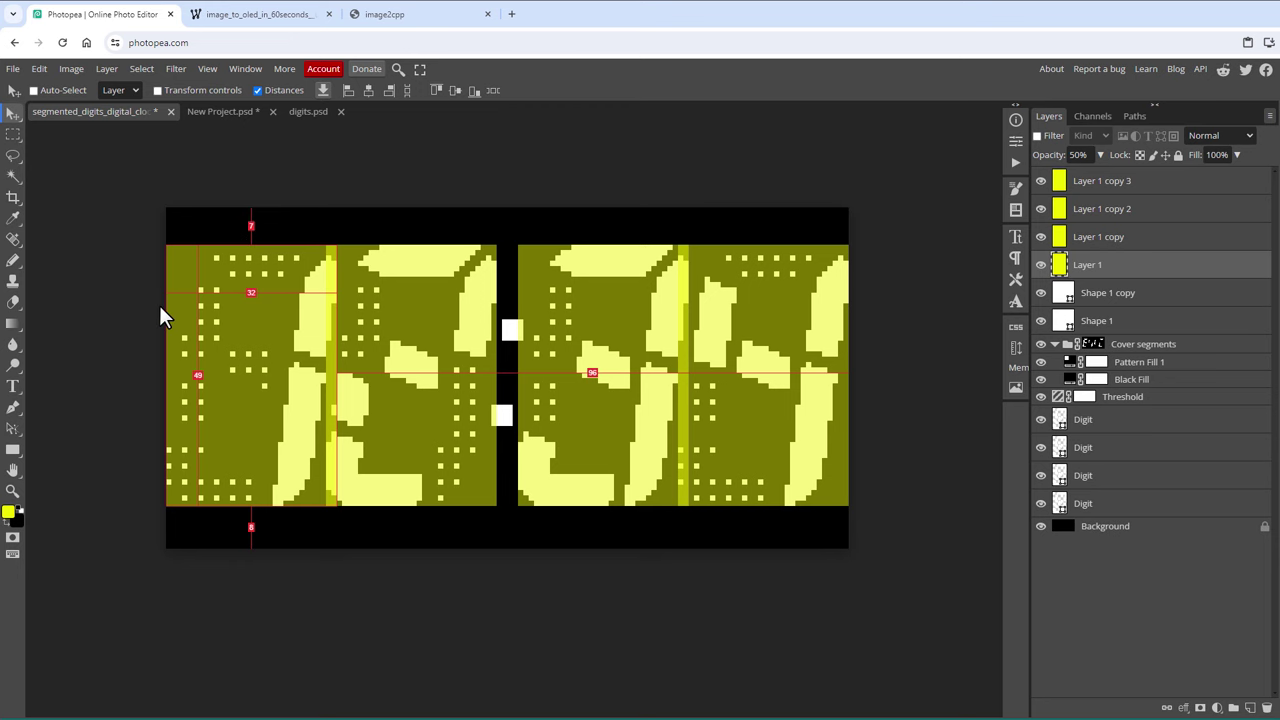
{"action": "left_click", "coordinate": [223, 16]}
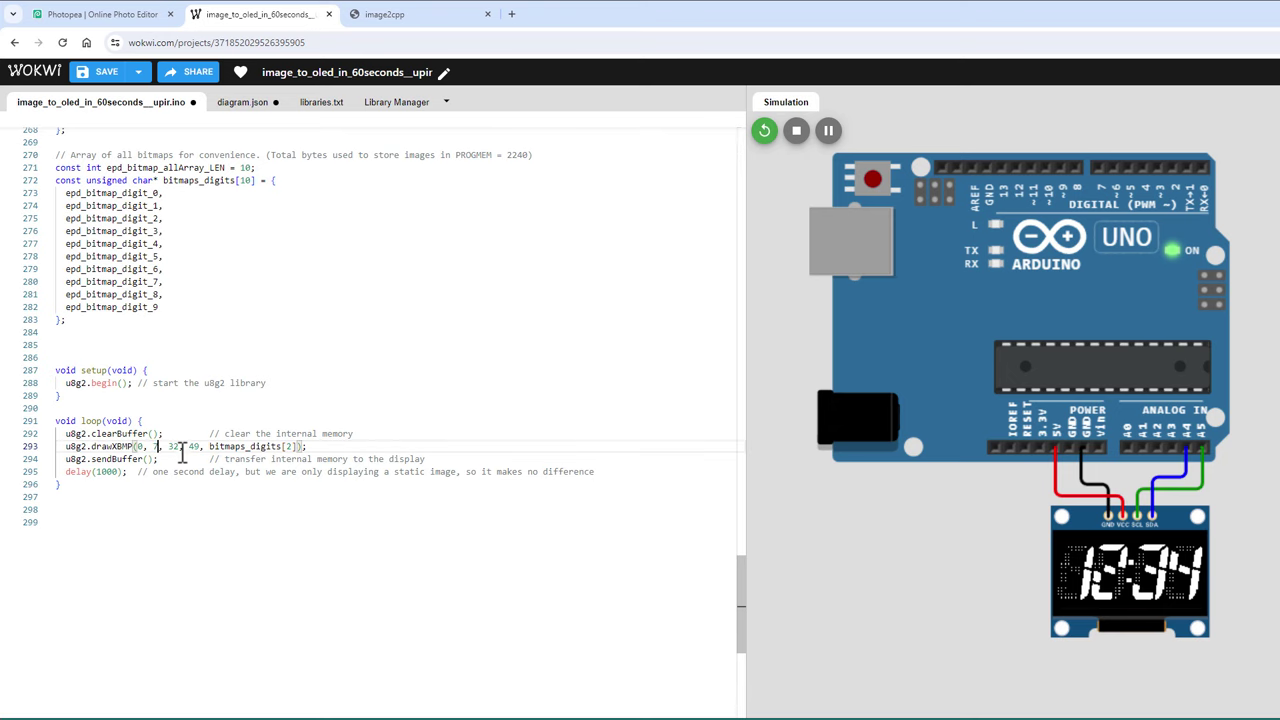
Step: Check the second rectangle's offset in Photopea and add a second drawXBMP call in Wokwi with x 30 and bitmaps_digits[4]
{"action": "left_click", "coordinate": [100, 14]}
{"action": "left_click", "coordinate": [1085, 240]}
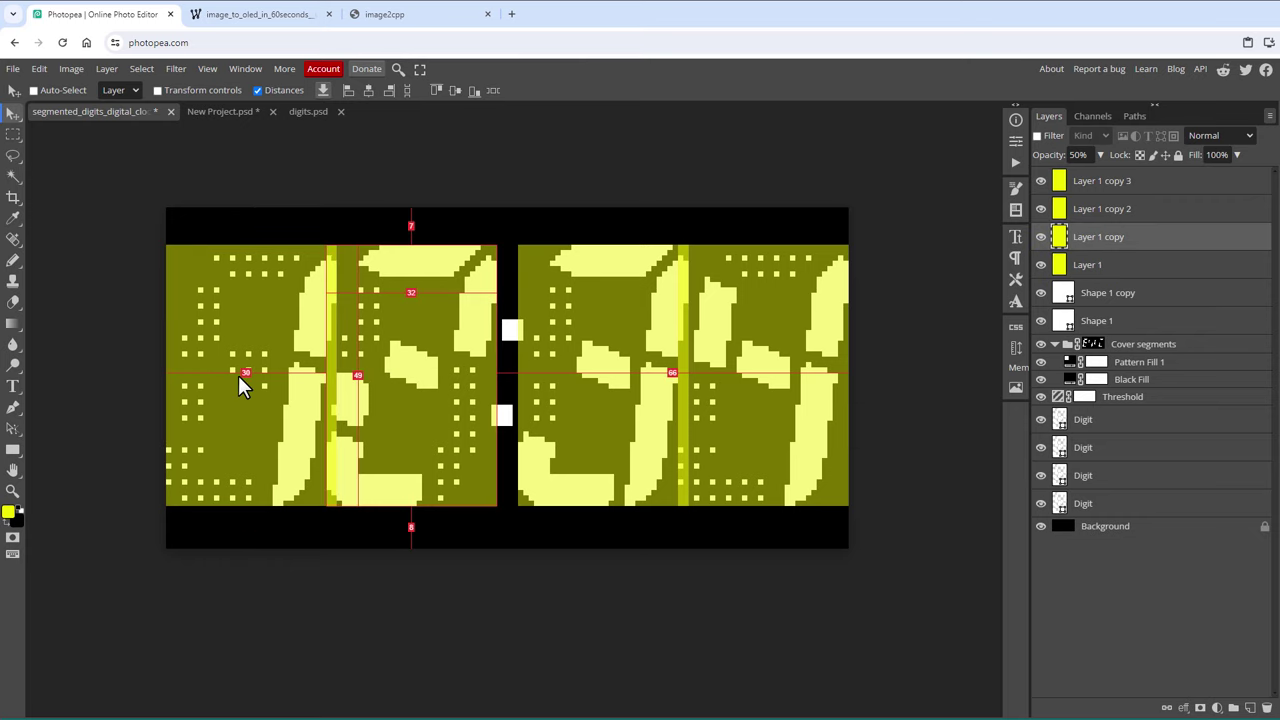
{"action": "left_click", "coordinate": [255, 16]}
{"action": "left_click", "coordinate": [143, 459]}
{"action": "key", "text": "BackSpace"}
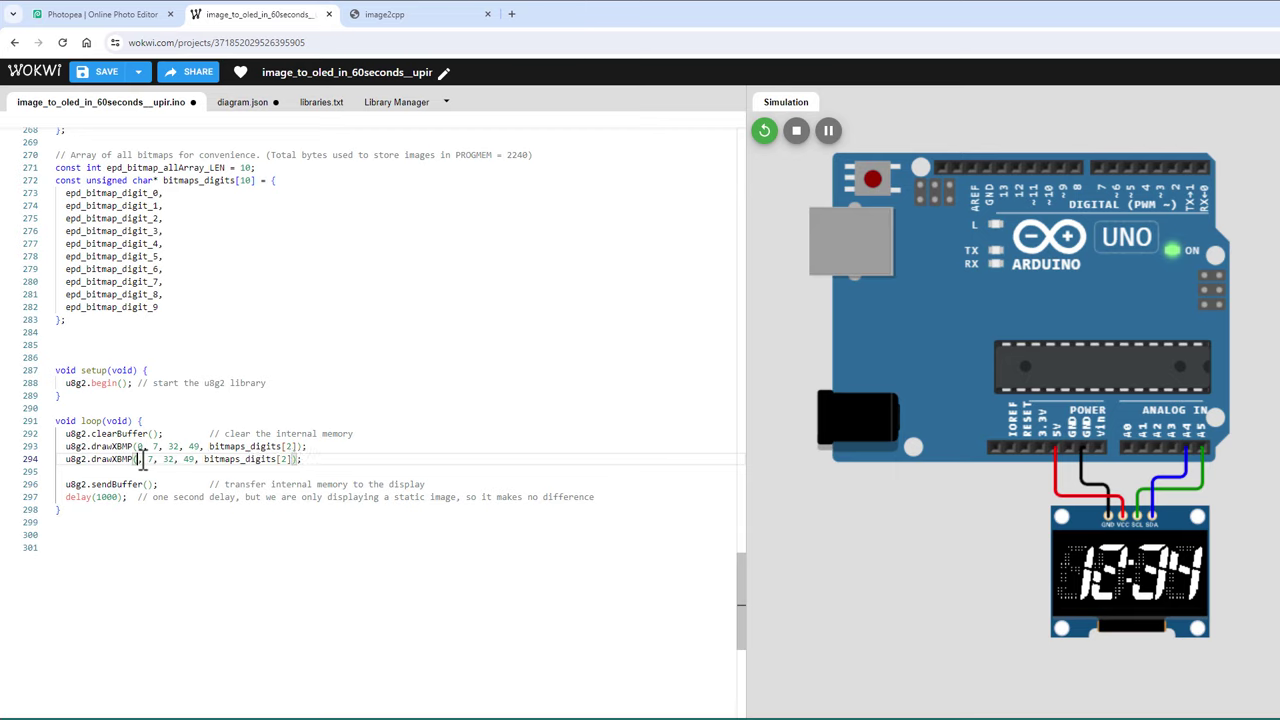
{"action": "type", "text": "30"}
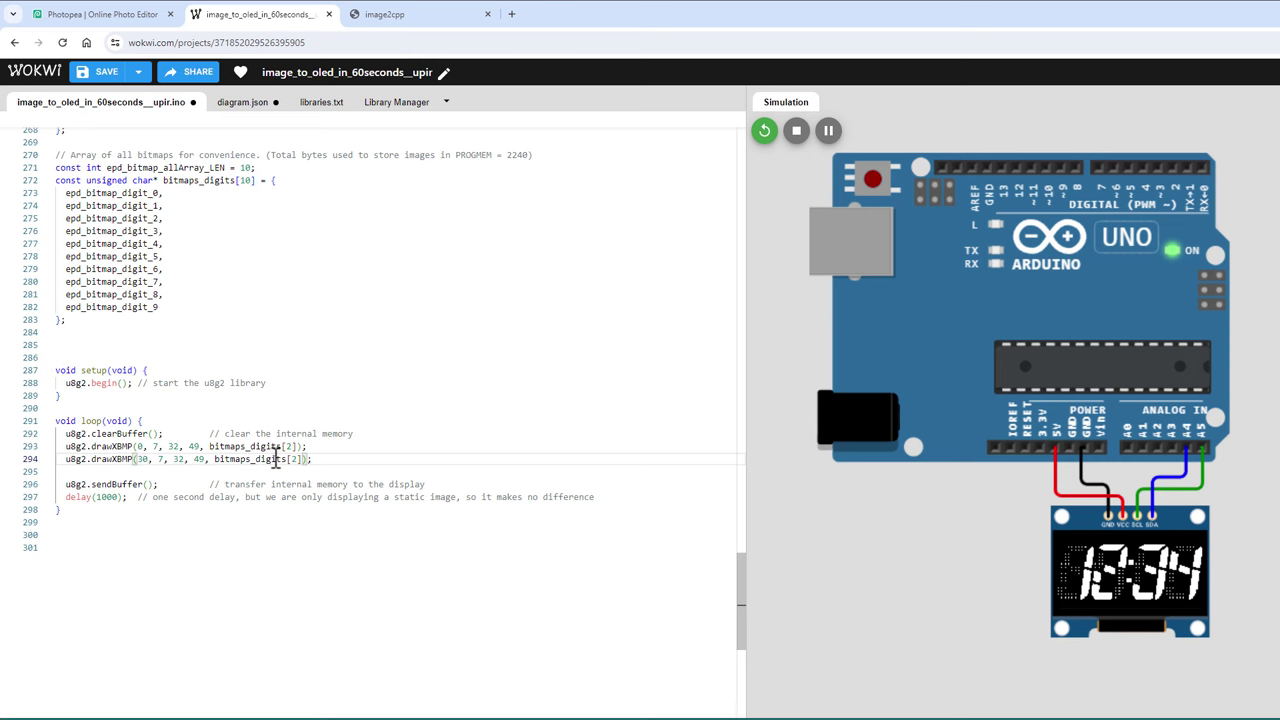
{"action": "left_click", "coordinate": [300, 463]}
{"action": "key", "text": "BackSpace"}
{"action": "type", "text": "4"}
Step: Add a third drawXBMP call after a blank line, with x 66 from the third rectangle's offset in Photopea and bitmaps_digits[3]
{"action": "key", "text": "End"}
{"action": "key", "text": "shift+Home"}
{"action": "key", "text": "shift+Home"}
{"action": "key", "text": "ctrl+c"}
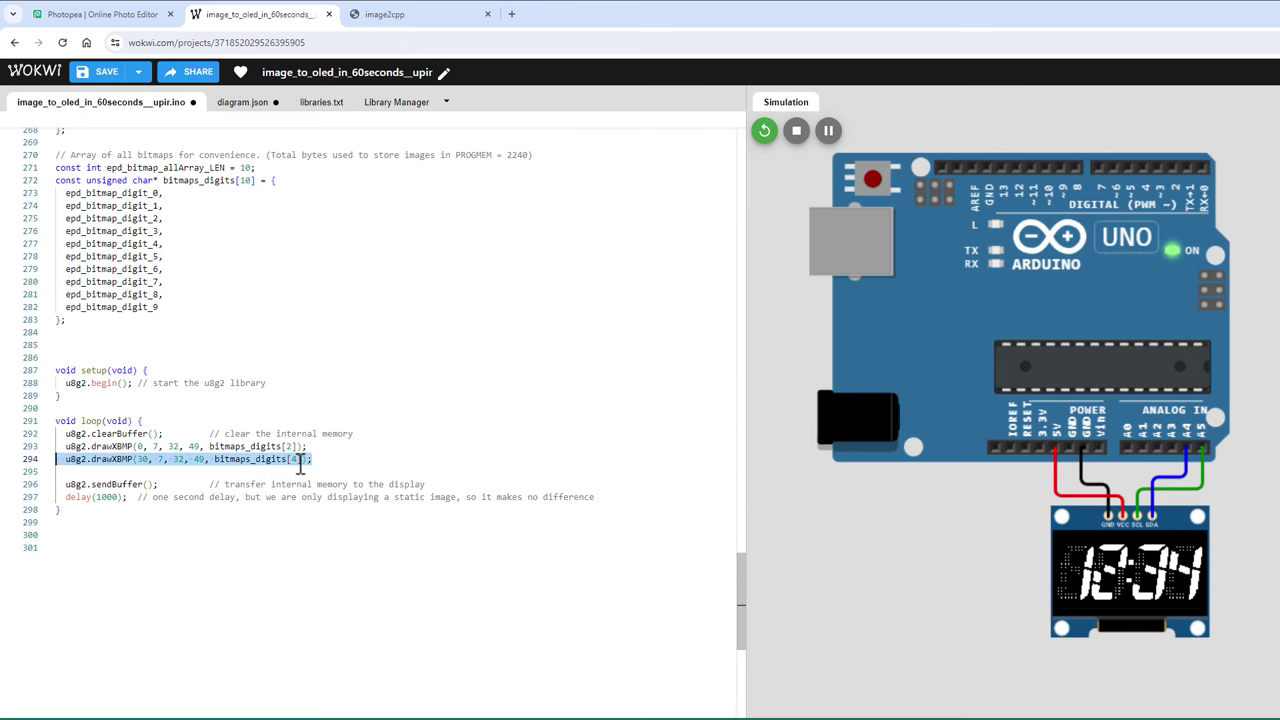
{"action": "key", "text": "End"}
{"action": "key", "text": "Return"}
{"action": "key", "text": "Return"}
{"action": "key", "text": "ctrl+v"}
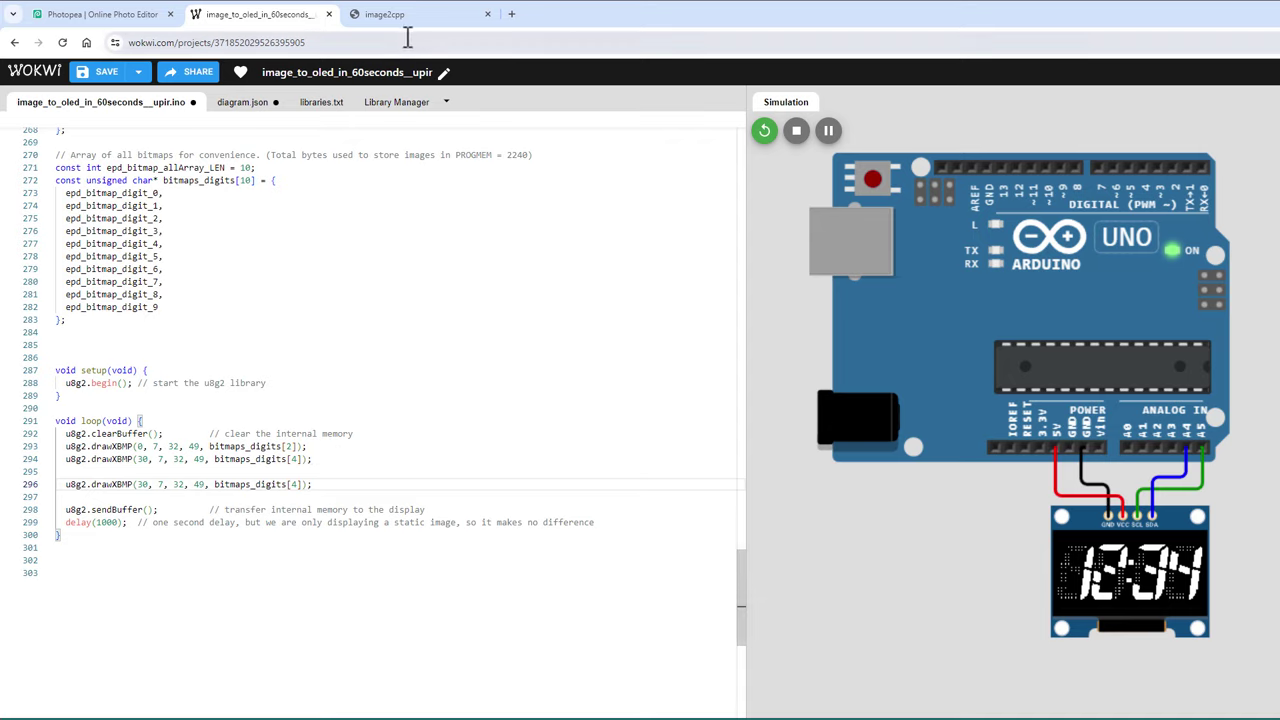
{"action": "left_click", "coordinate": [118, 20]}
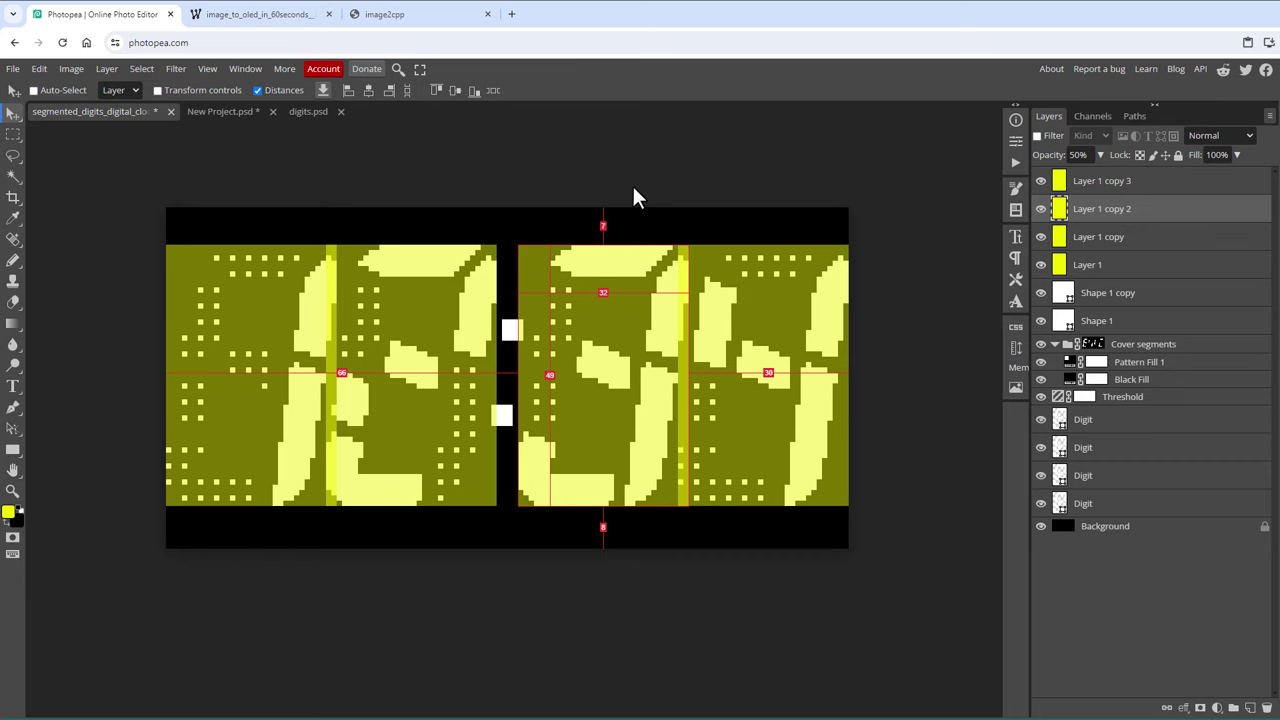
{"action": "left_click", "coordinate": [258, 14]}
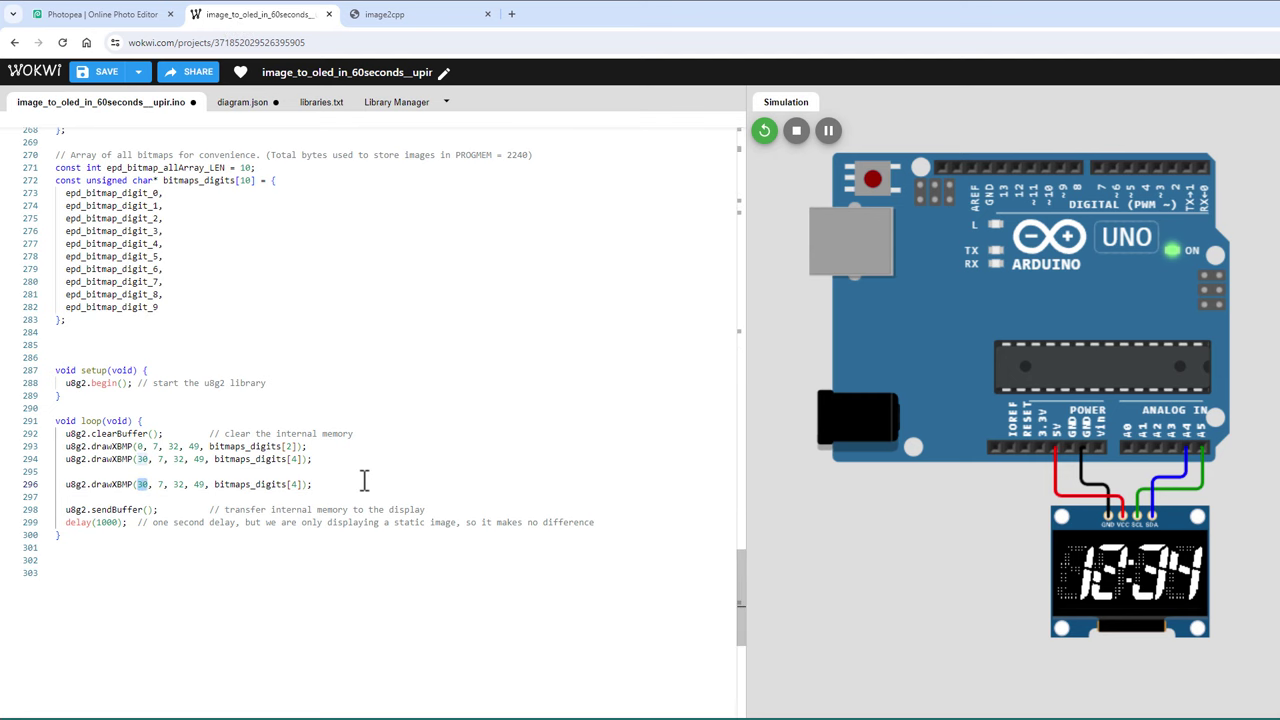
{"action": "type", "text": "66"}
{"action": "double_click", "coordinate": [295, 485]}
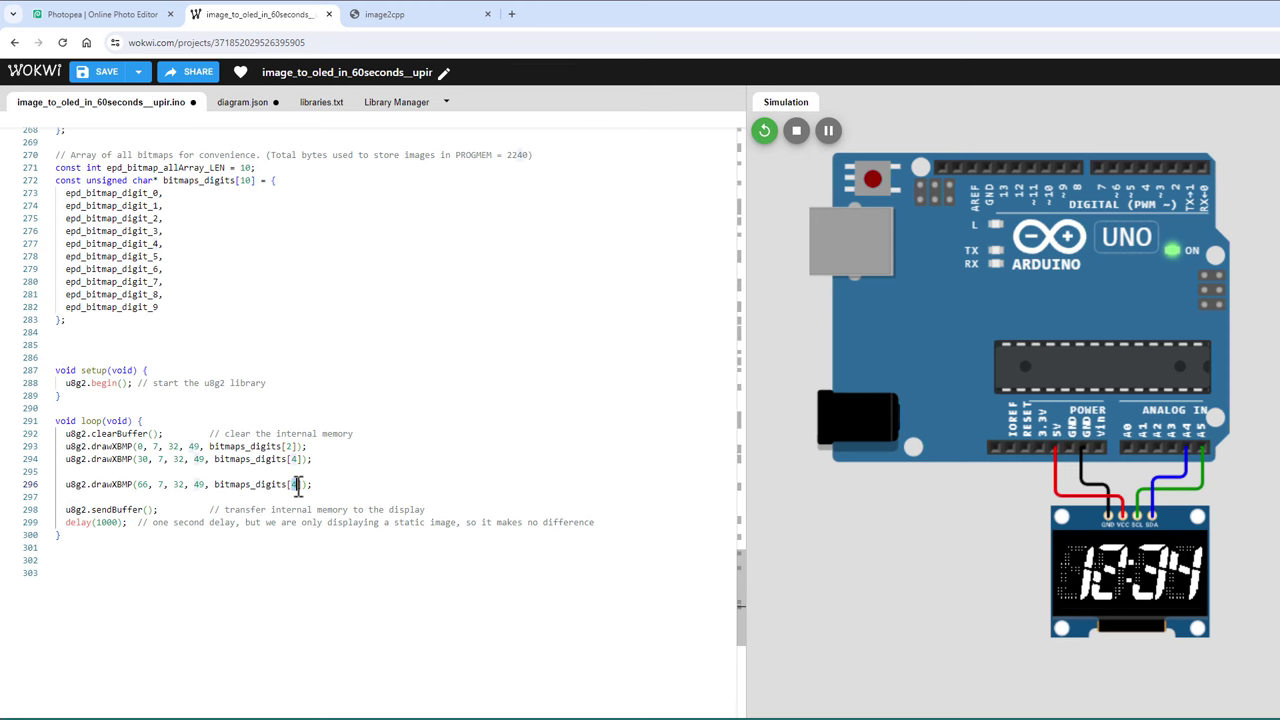
{"action": "type", "text": "6"}
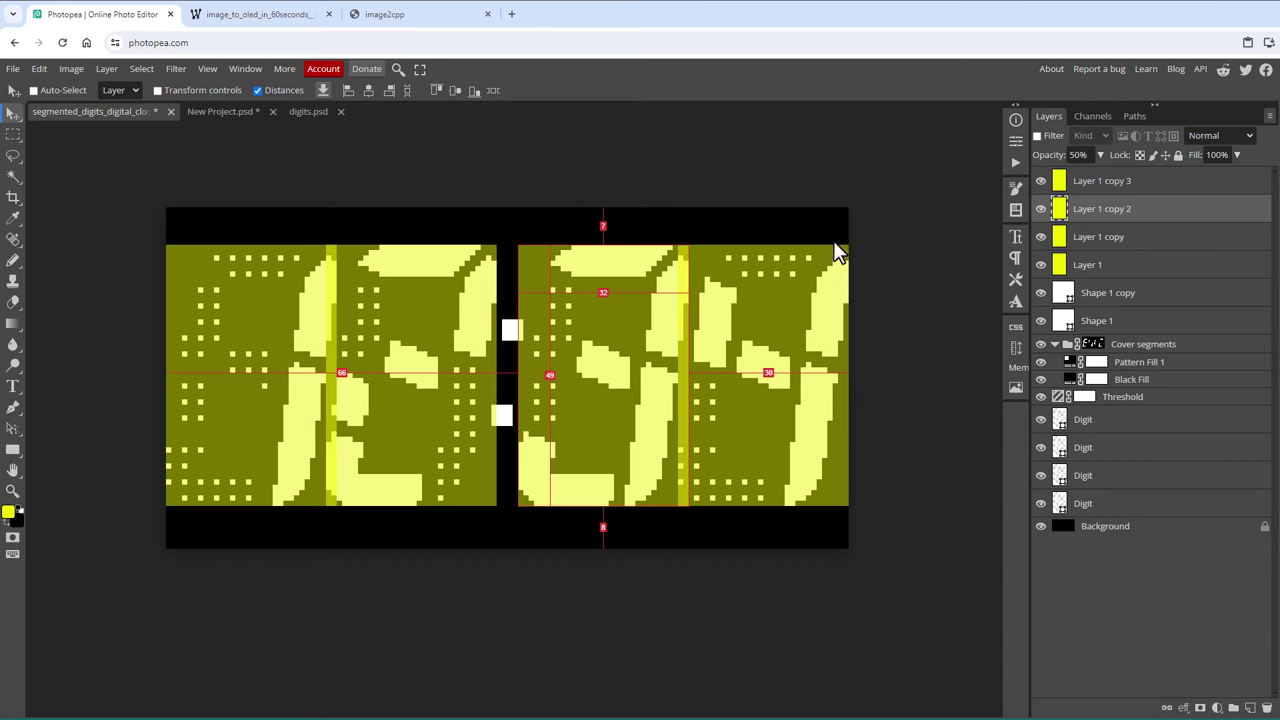
Step: Check the fourth rectangle's offset in Photopea and add a fourth drawXBMP call in Wokwi with x 96 and bitmaps_digits[5]
{"action": "left_click", "coordinate": [1100, 182]}
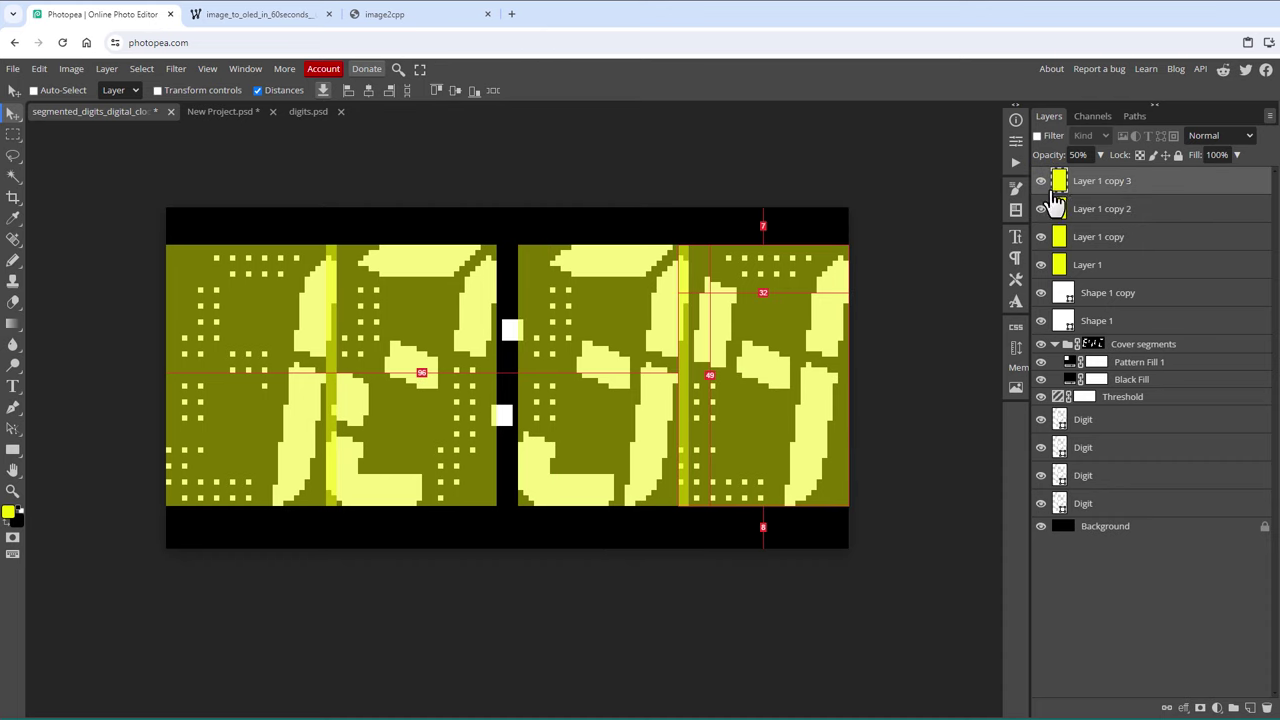
{"action": "key", "text": "ctrl+2"}
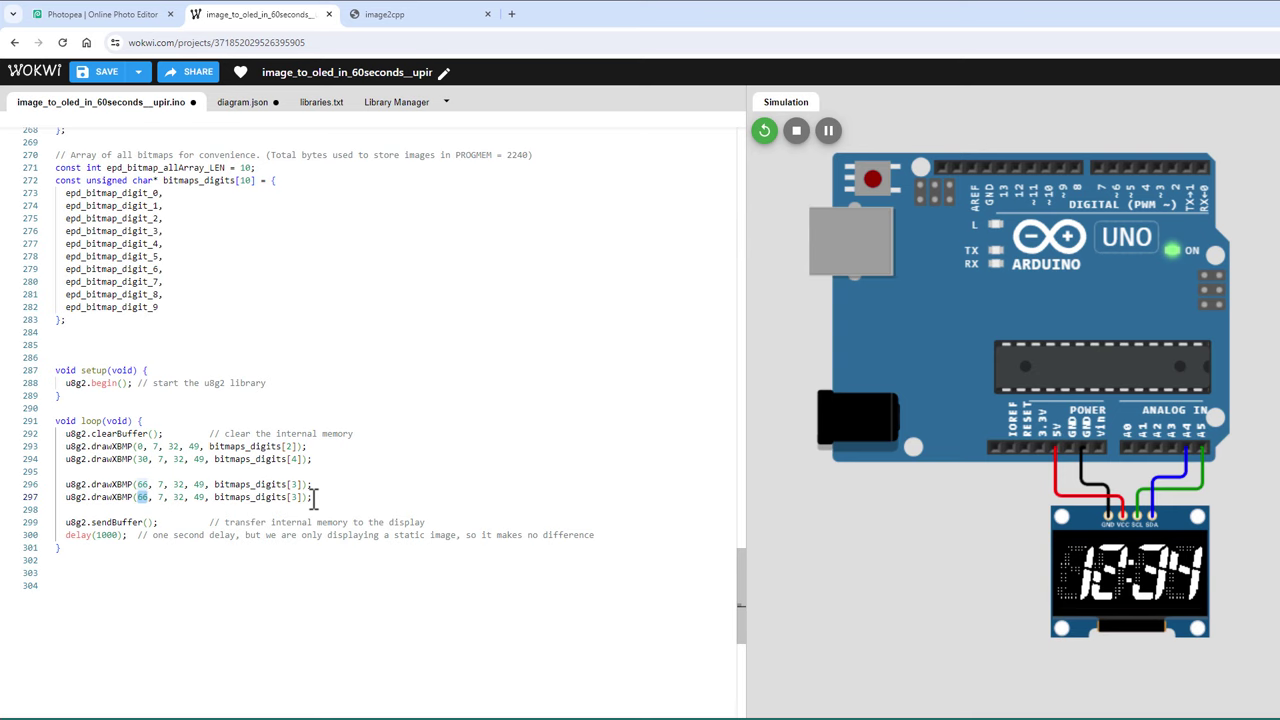
{"action": "type", "text": "96"}
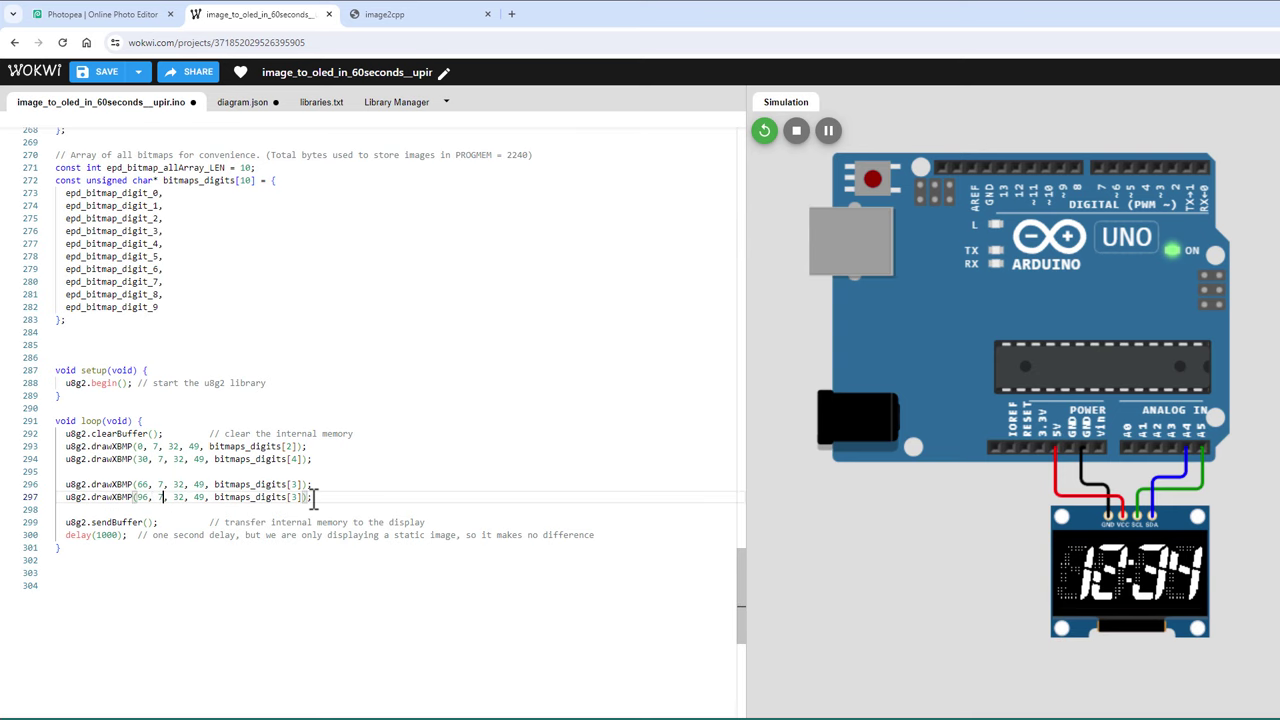
{"action": "double_click", "coordinate": [293, 497]}
{"action": "type", "text": "5"}
Step: Restart the simulation with the OLED display enlarged to check the four drawn digits
{"action": "scroll", "coordinate": [1140, 595], "scroll_direction": "up", "scroll_amount": 3}
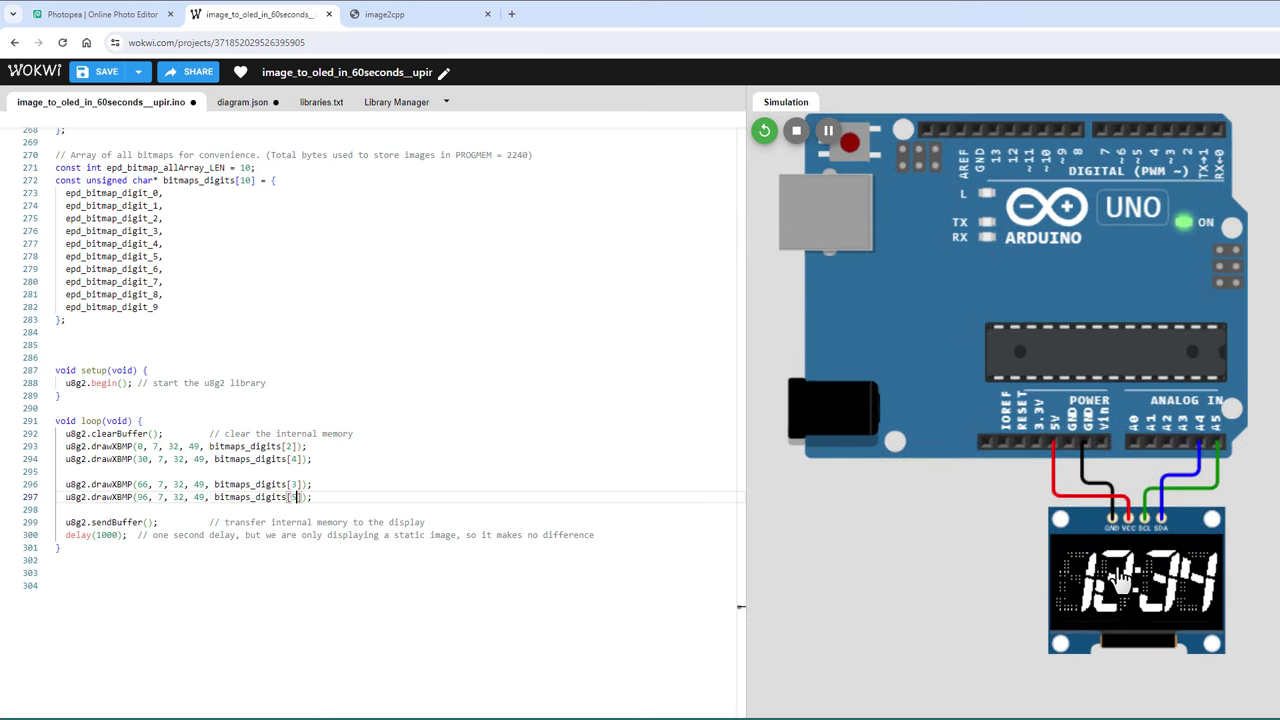
{"action": "left_click_drag", "start_coordinate": [1137, 592], "coordinate": [955, 411]}
{"action": "scroll", "coordinate": [955, 411], "scroll_direction": "up", "scroll_amount": 2}
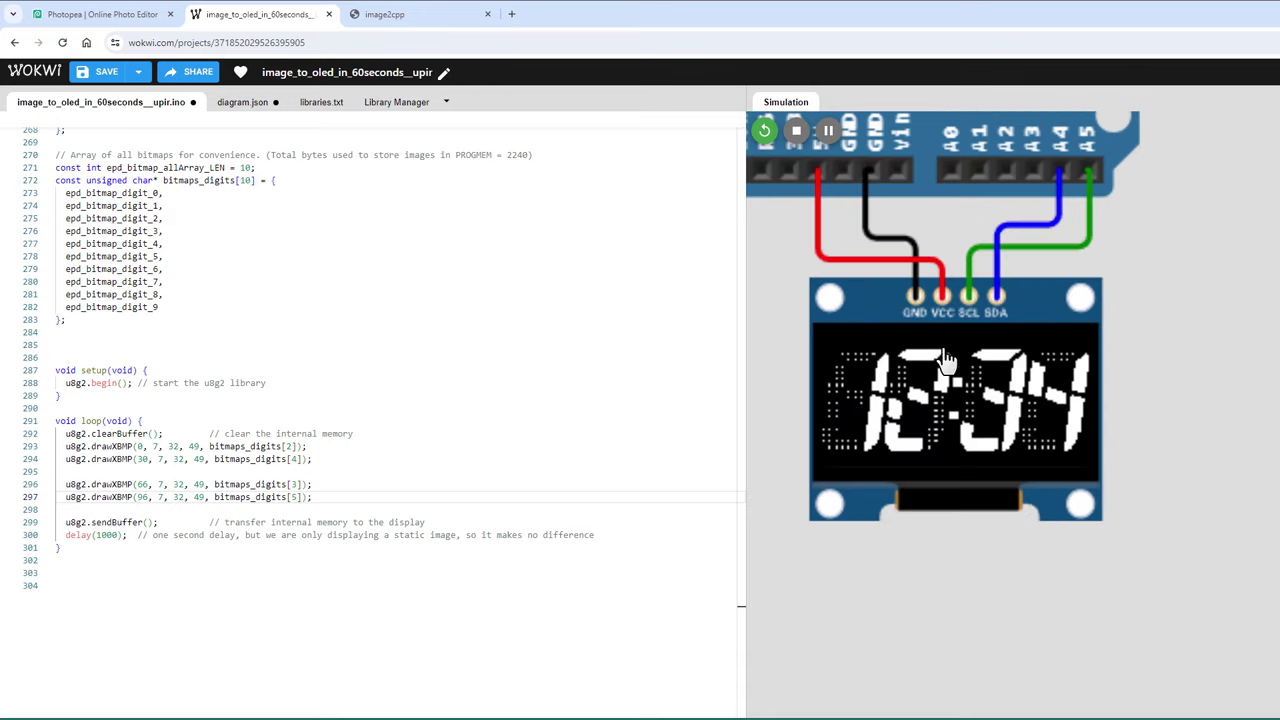
{"action": "left_click", "coordinate": [765, 131]}
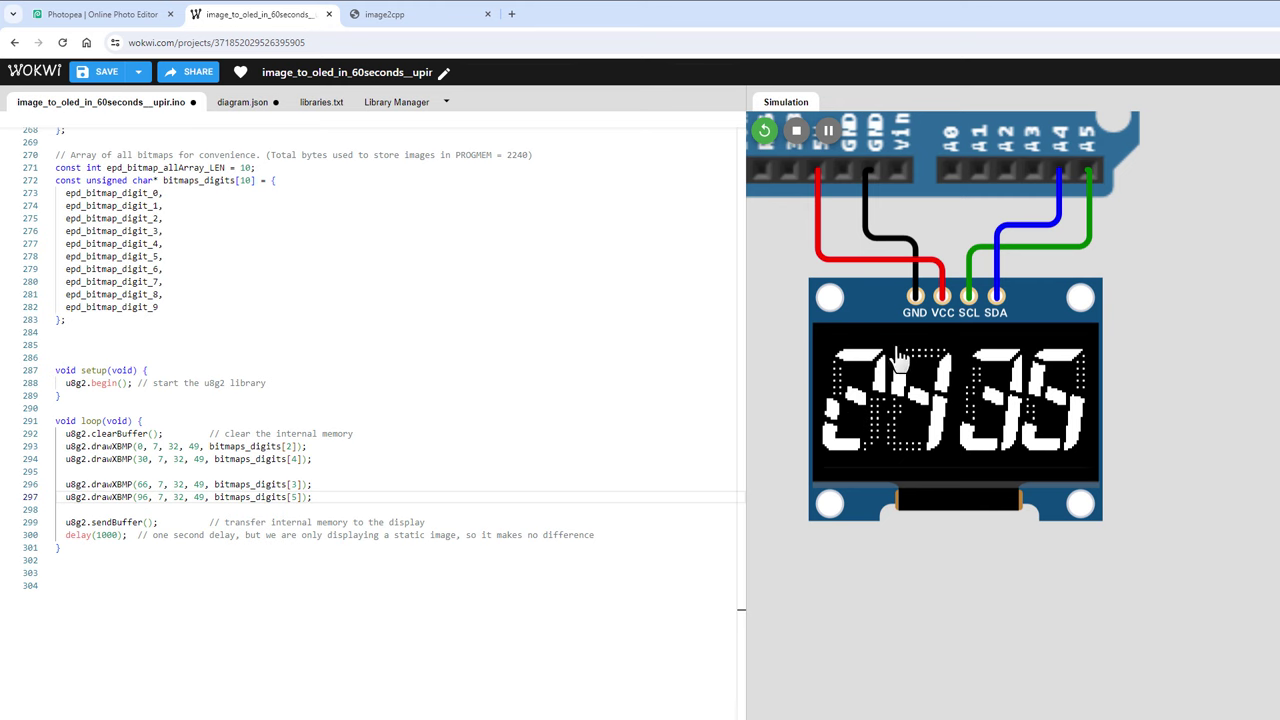
Step: Hide the four yellow rectangle layers in Photopea, then copy the drawBox example line from the u8g2 reference on GitHub
{"action": "left_click", "coordinate": [90, 16]}
{"action": "left_click_drag", "start_coordinate": [1041, 181], "coordinate": [1041, 264]}
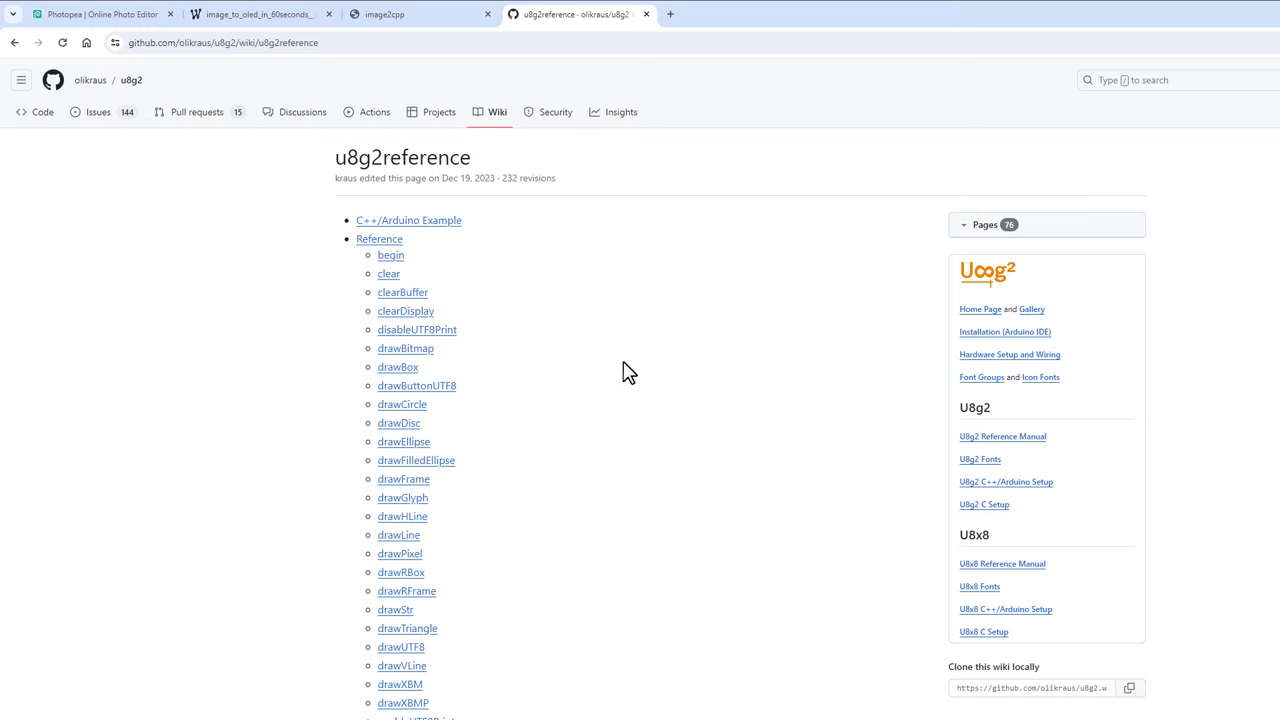
{"action": "left_click", "coordinate": [399, 367]}
{"action": "left_click_drag", "start_coordinate": [347, 480], "coordinate": [468, 480]}
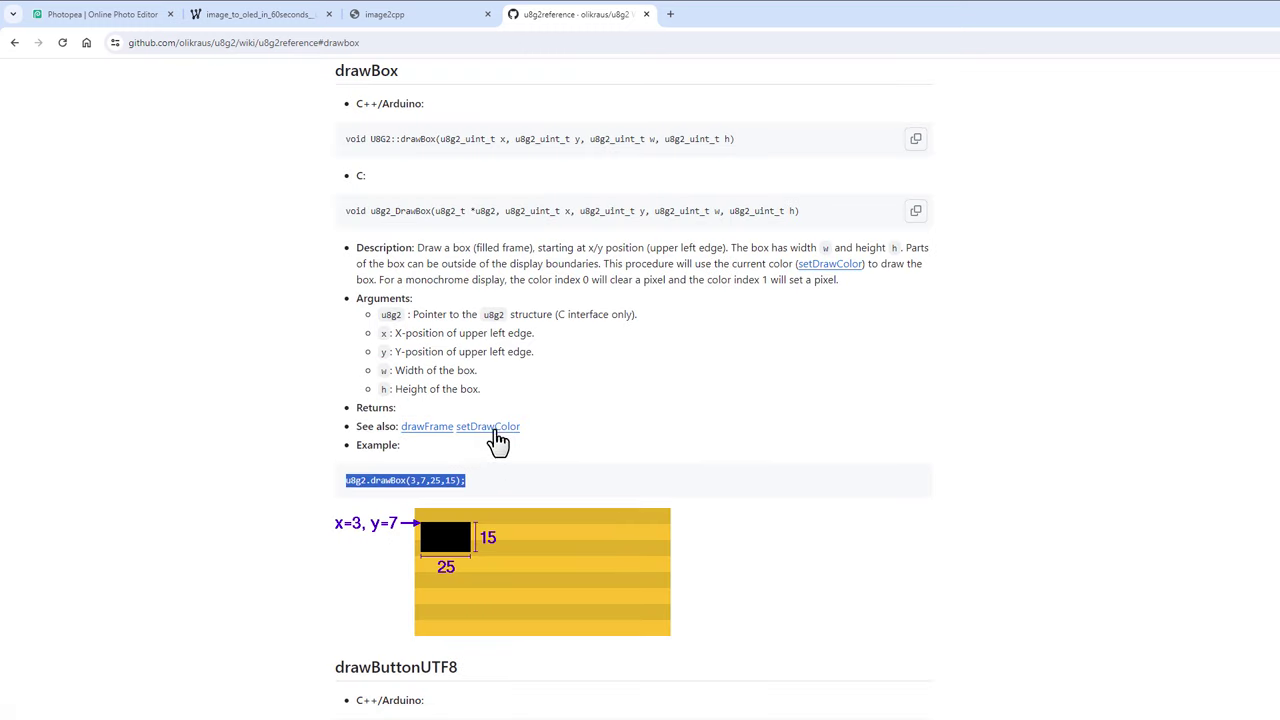
Step: In the Wokwi sketch, insert the copied drawBox(3,7,25,15) line twice between the second and third drawXBMP calls
{"action": "left_click", "coordinate": [268, 22]}
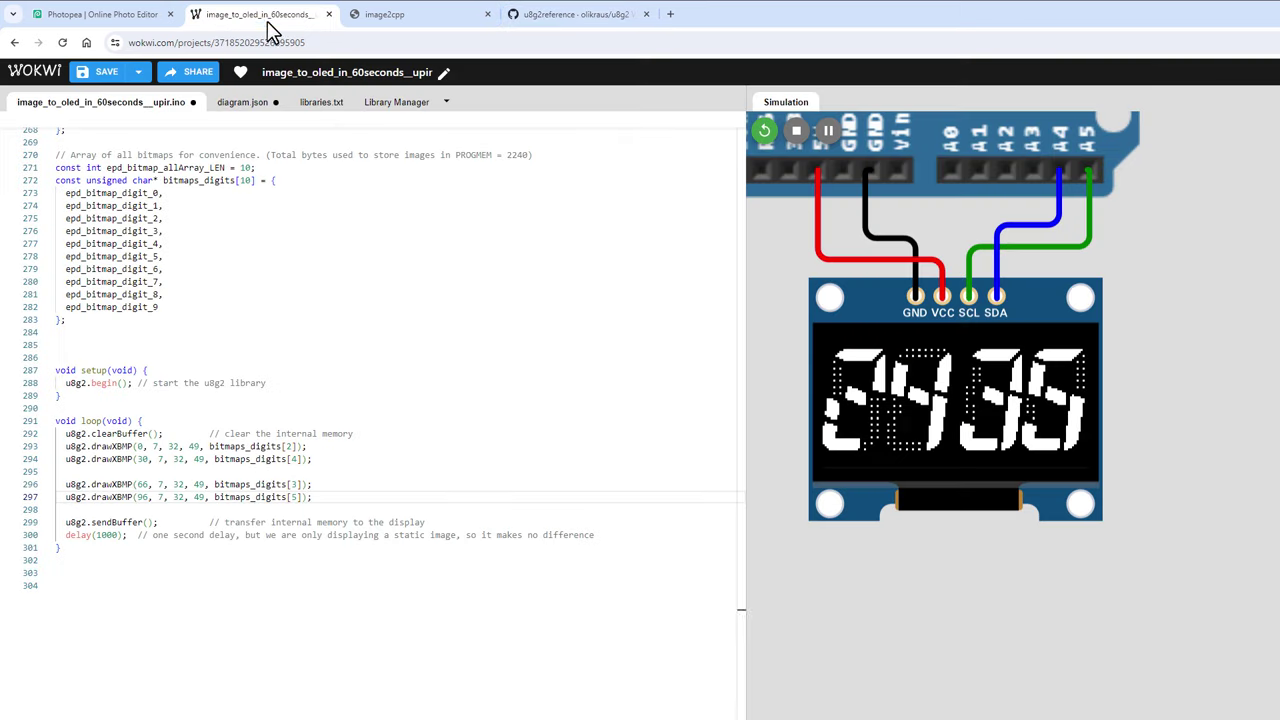
{"action": "left_click", "coordinate": [313, 458]}
{"action": "key", "text": "Return"}
{"action": "key", "text": "Return"}
{"action": "key", "text": "ctrl+v"}
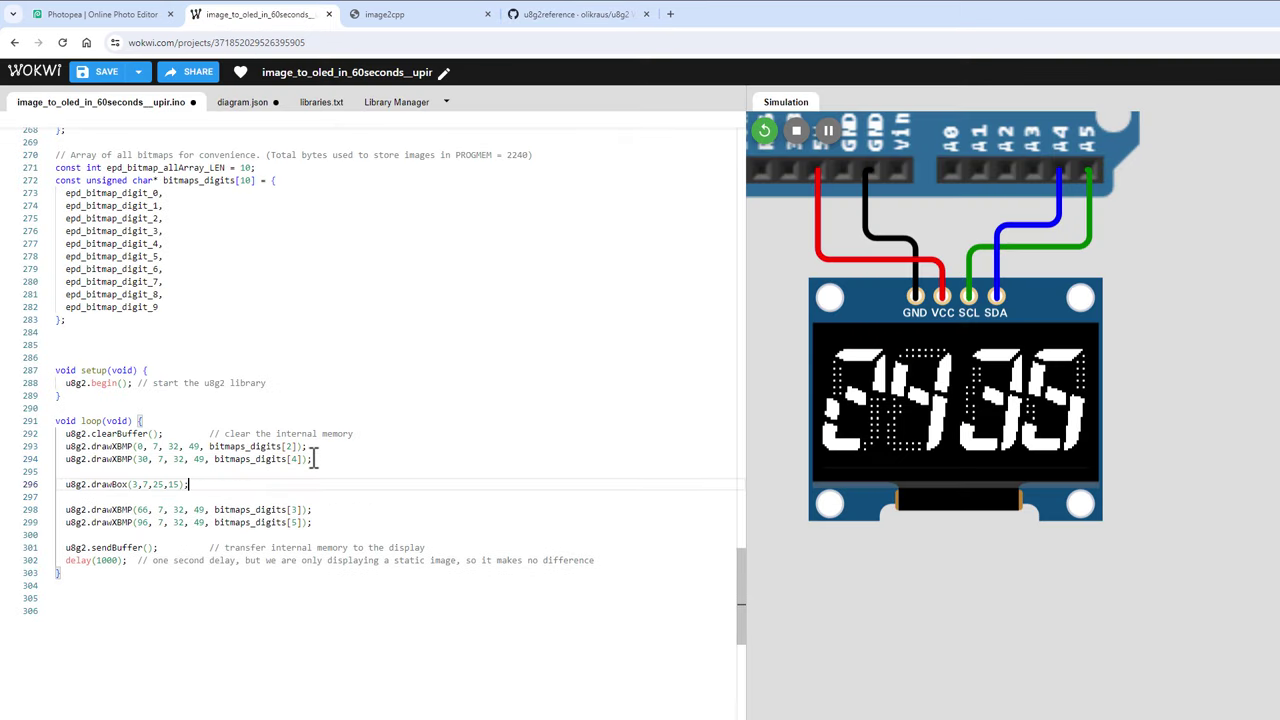
{"action": "key", "text": "Return"}
{"action": "key", "text": "ctrl+v"}
Step: Set the first drawBox call to 63,21,4,4 using the upper colon dot's position and size in Photopea
{"action": "key", "text": "ctrl+shift+Tab"}
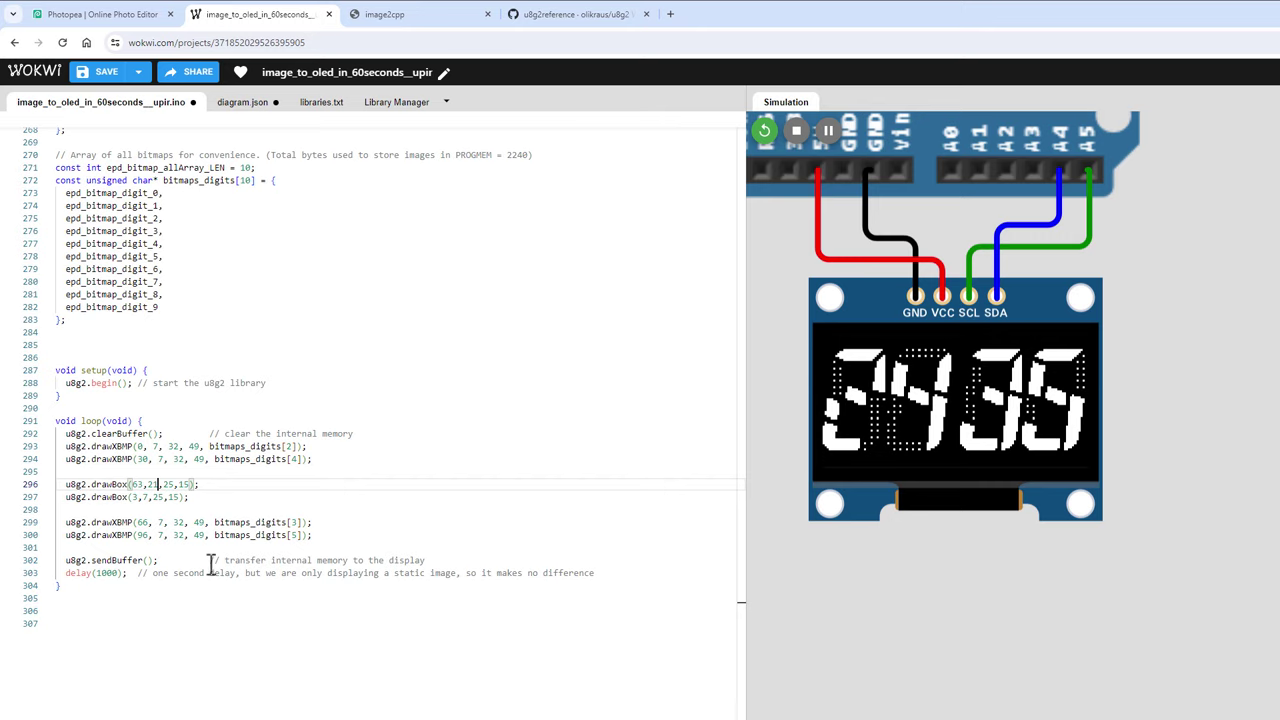
{"action": "left_click", "coordinate": [258, 14]}
Step: Set the second drawBox call to 61,37,4,4 using the lower colon dot's measurements in Photopea, and enlarge the Wokwi simulation view
{"action": "key", "text": "ctrl+shift+Tab"}
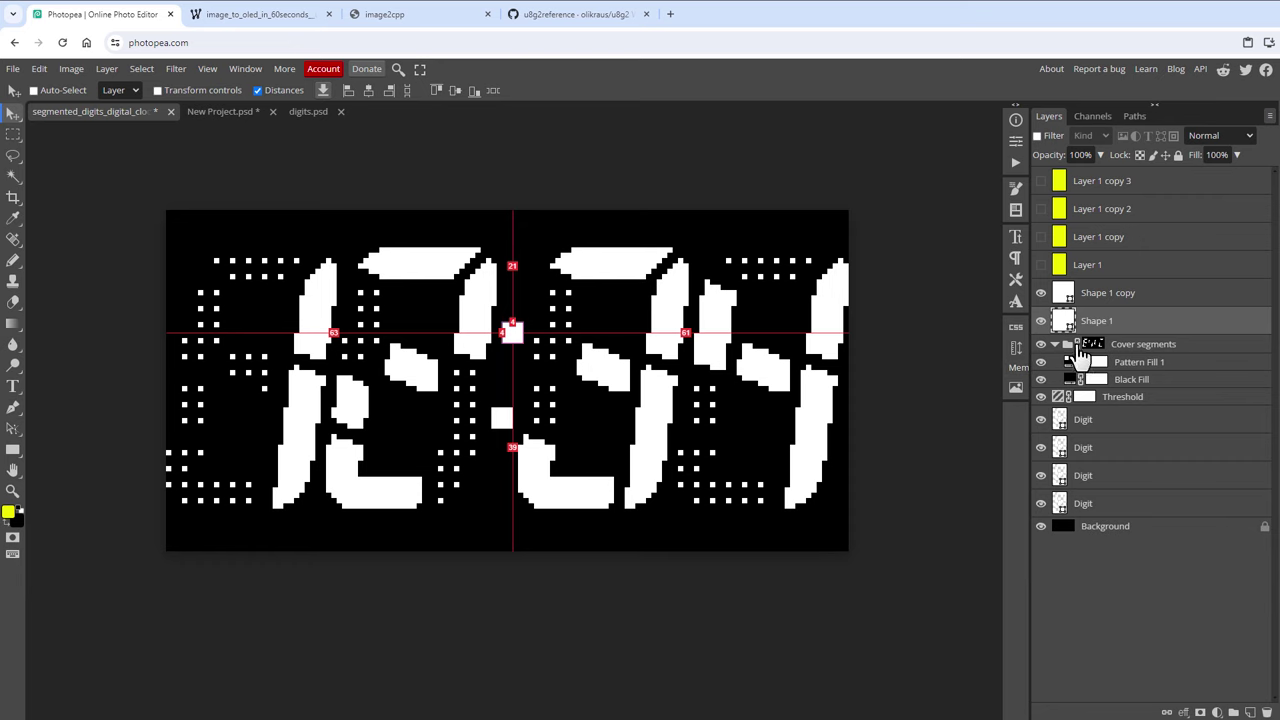
{"action": "left_click", "coordinate": [1105, 293]}
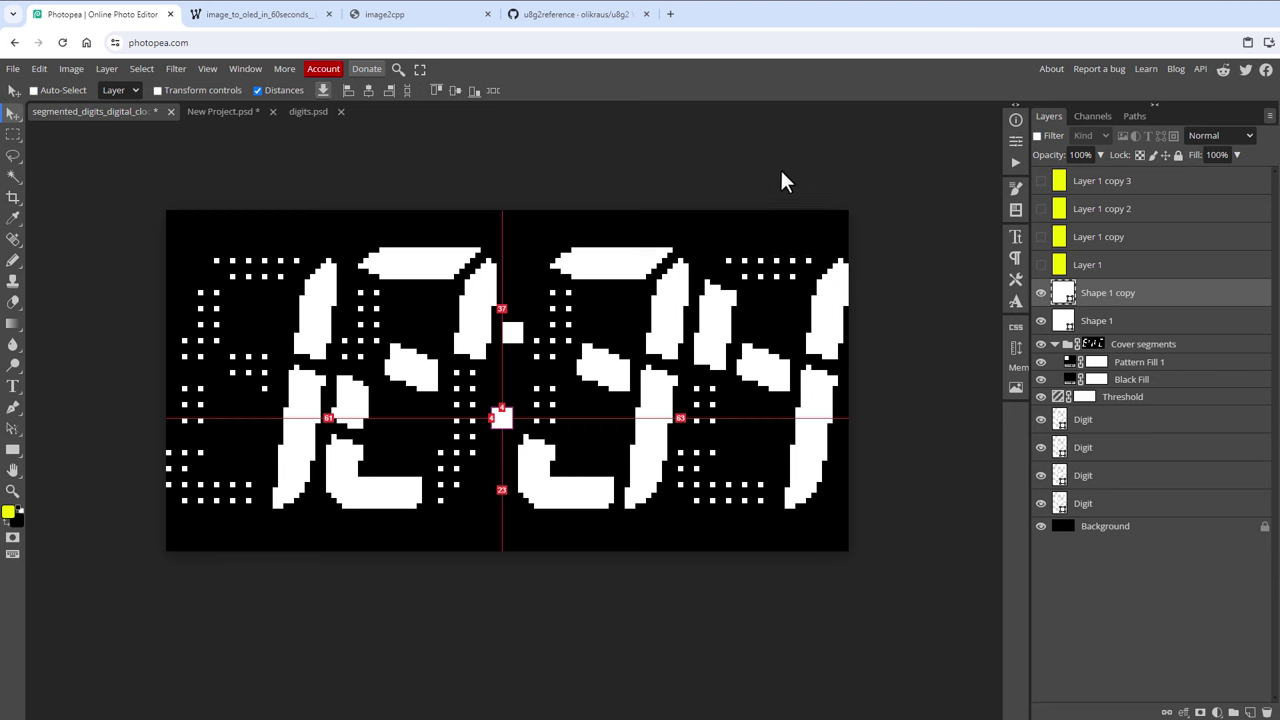
{"action": "left_click", "coordinate": [258, 14]}
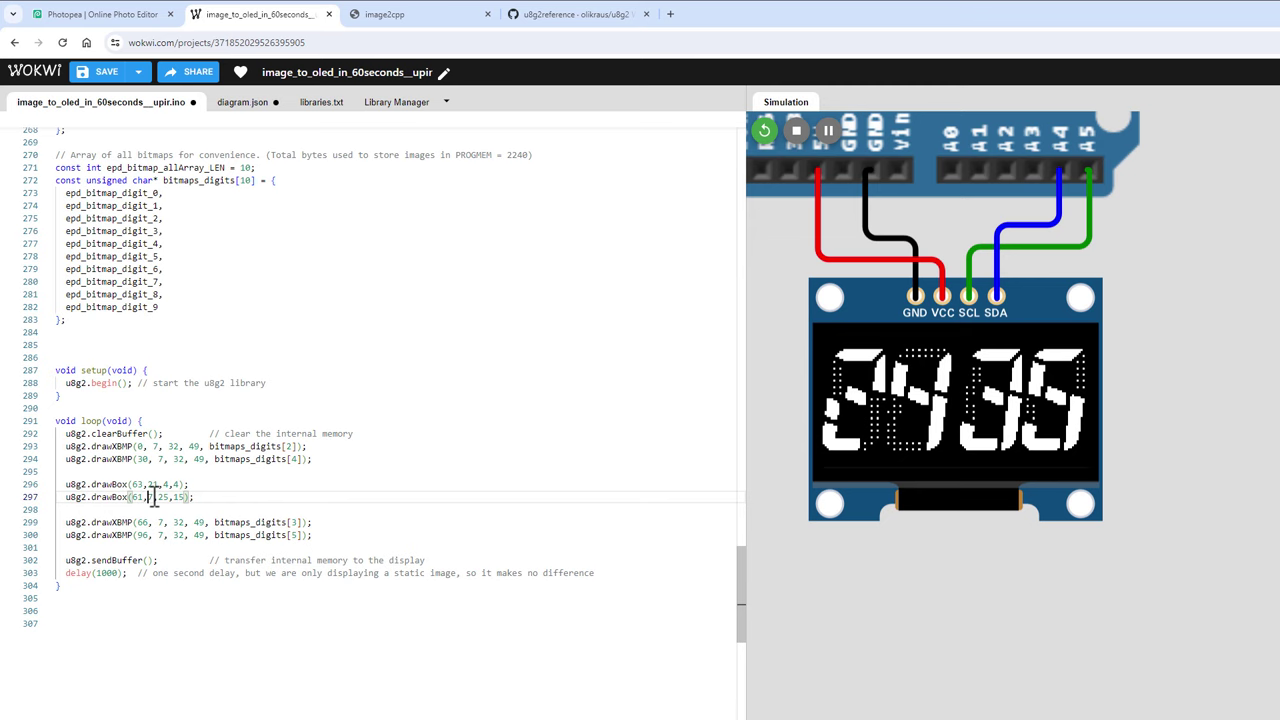
{"action": "left_click", "coordinate": [155, 497]}
{"action": "type", "text": "4"}
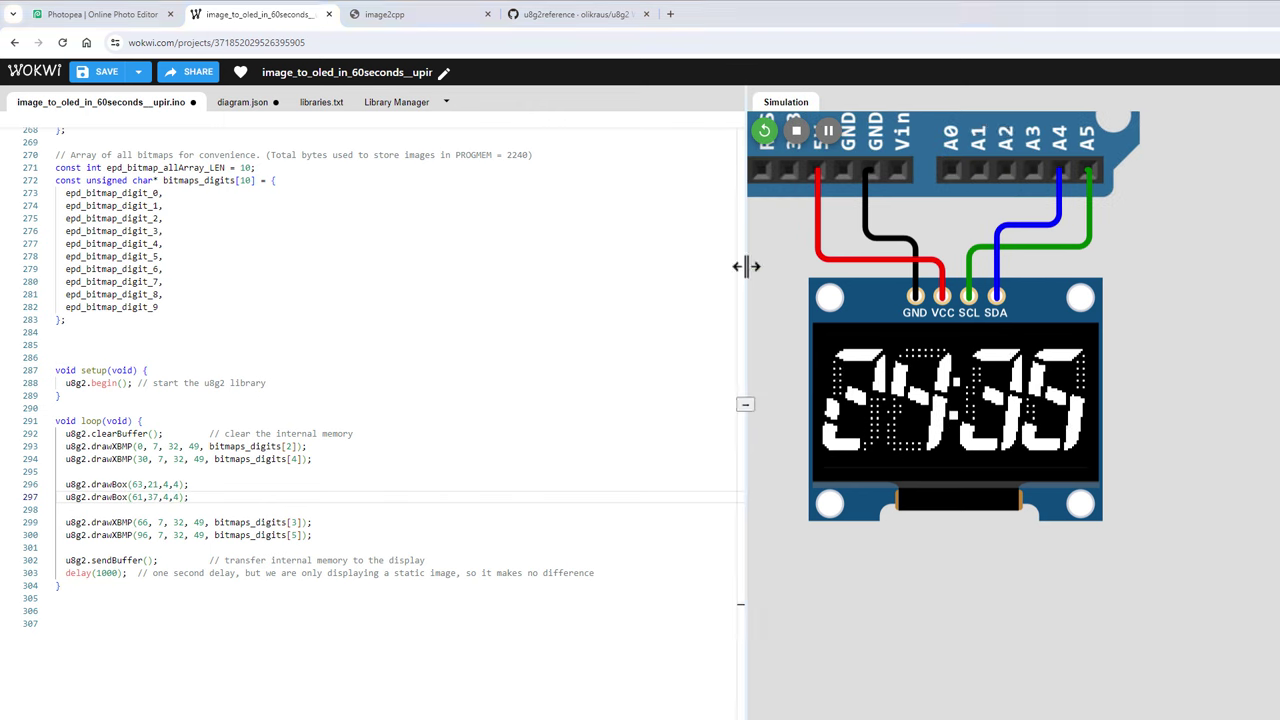
{"action": "left_click_drag", "start_coordinate": [746, 266], "coordinate": [620, 275]}
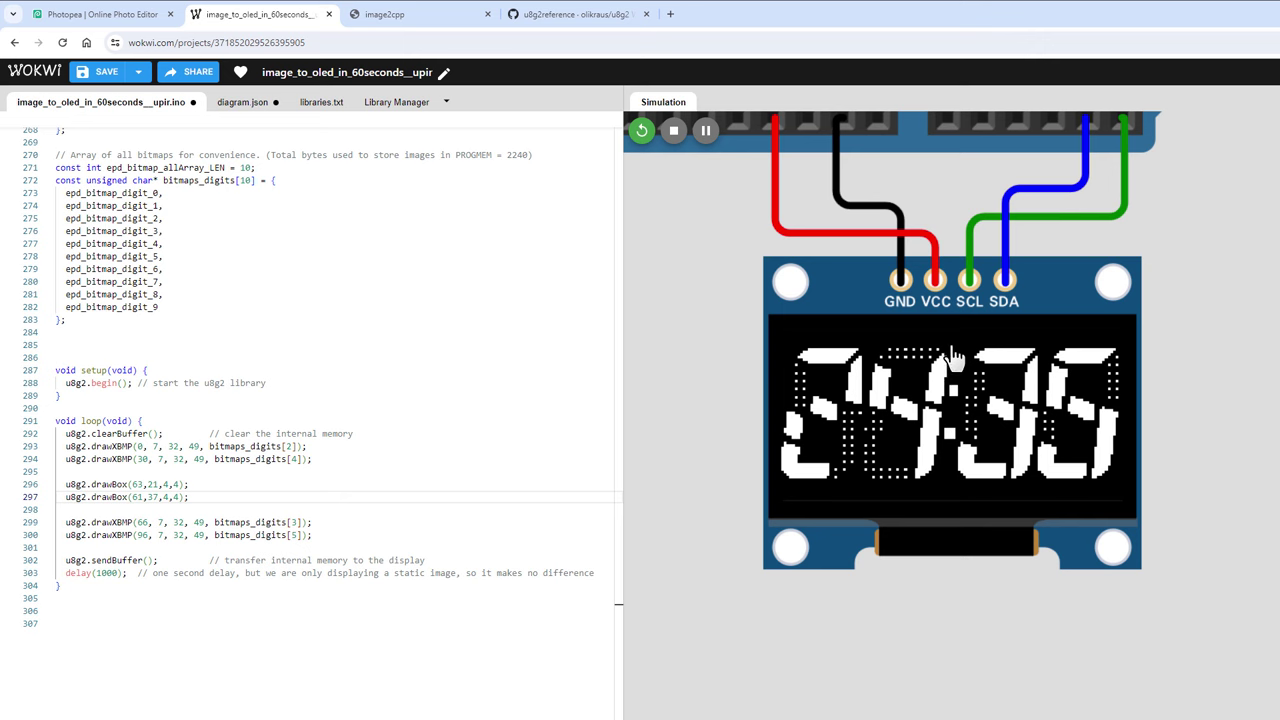
Step: Below the bitmaps_digits array, declare int hours = 12, int minutes = 34 and int seconds = 56
{"action": "left_click", "coordinate": [110, 331]}
{"action": "key", "text": "Return"}
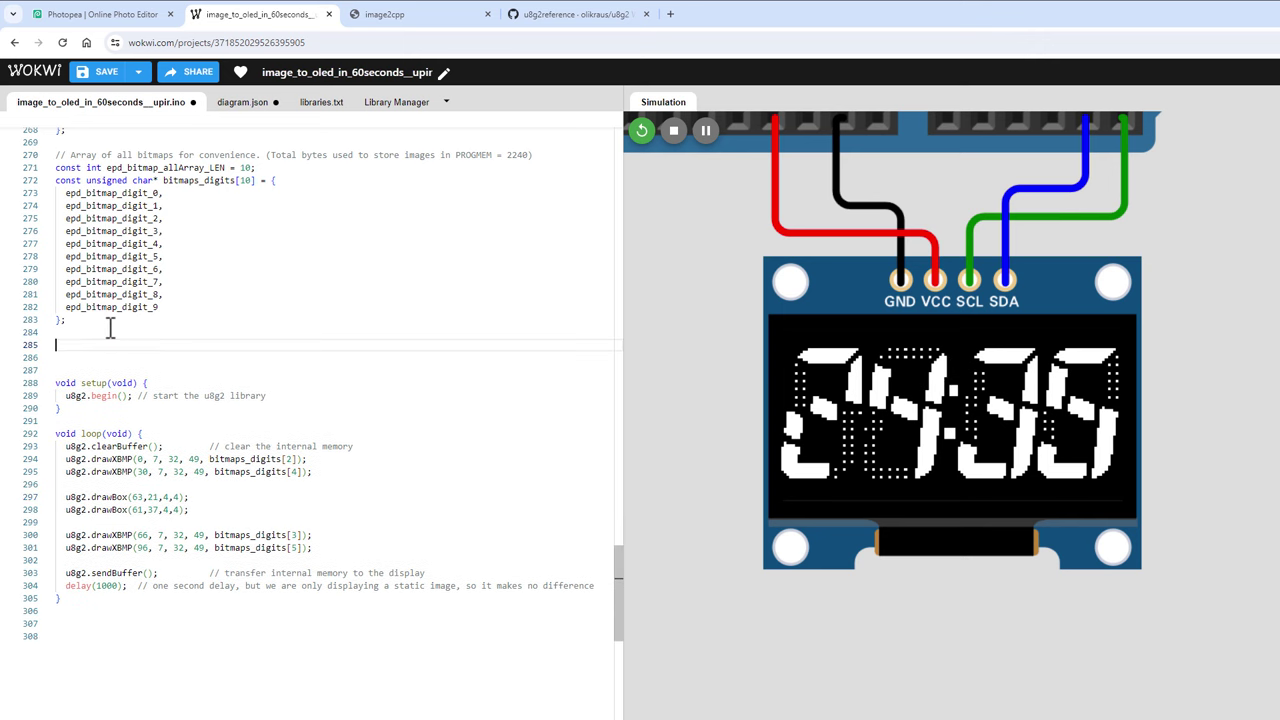
{"action": "type", "text": "int hours = 12;"}
{"action": "key", "text": "Return"}
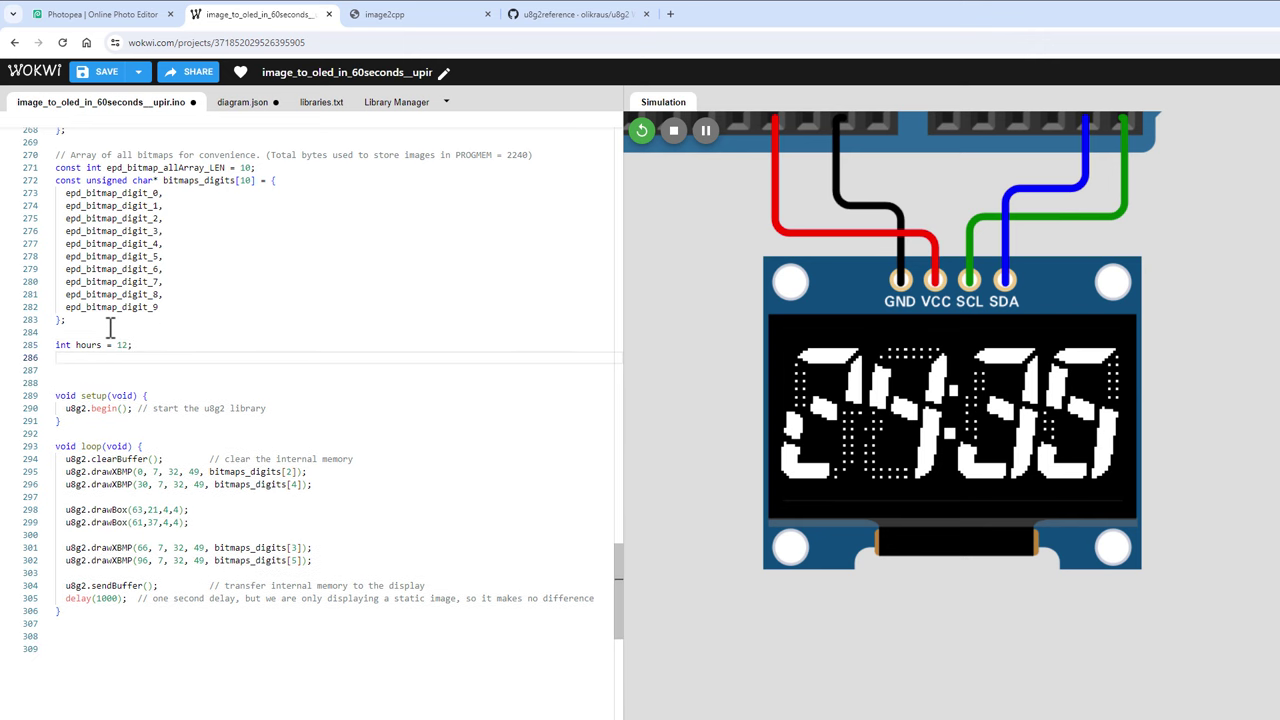
{"action": "type", "text": "int minutes = 34;"}
{"action": "key", "text": "Return"}
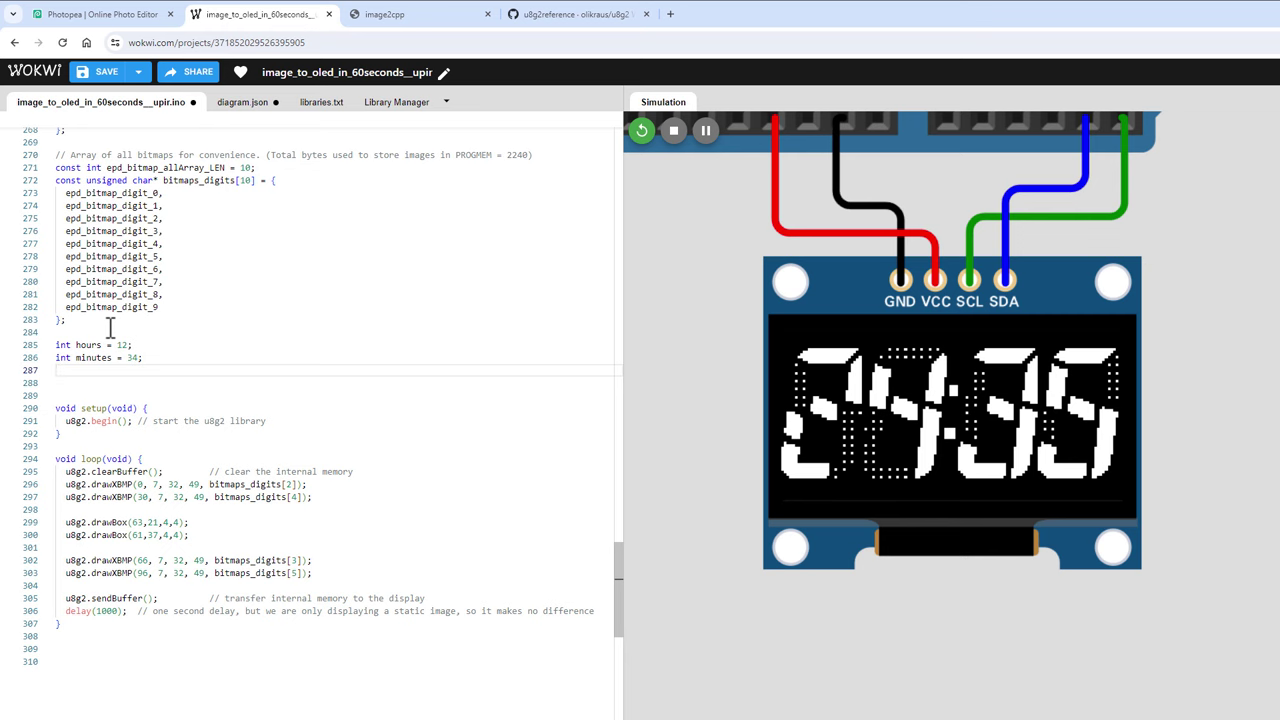
{"action": "type", "text": "int seconds = 56;"}
Step: Replace the index in the first drawXBMP call with hours / 10
{"action": "scroll", "coordinate": [110, 328], "scroll_direction": "down", "scroll_amount": 2}
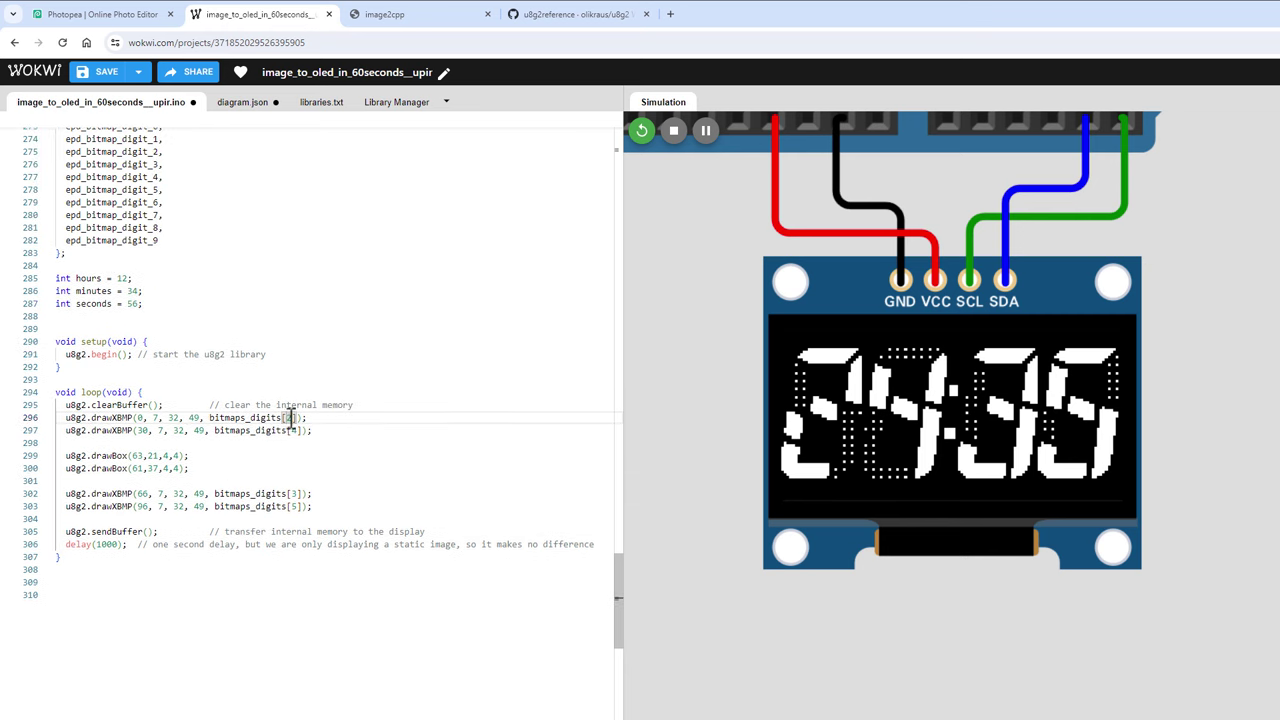
{"action": "left_click", "coordinate": [292, 430]}
{"action": "double_click", "coordinate": [120, 279]}
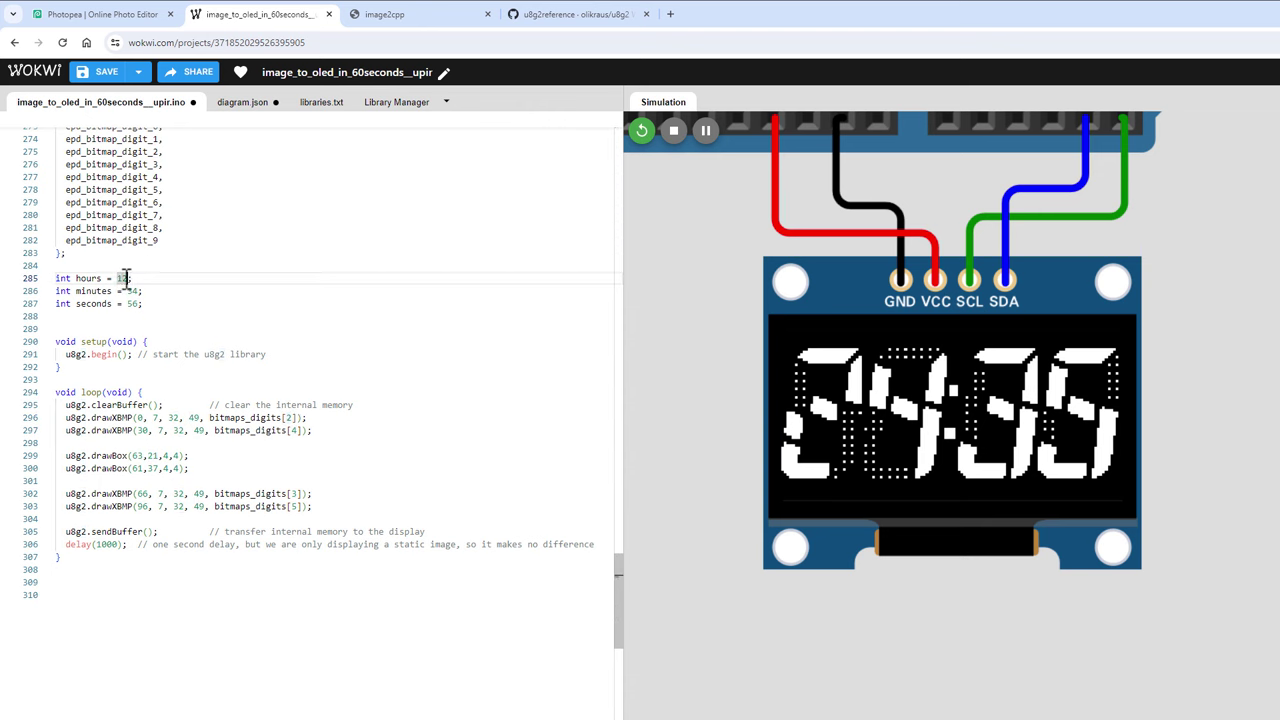
{"action": "left_click_drag", "start_coordinate": [127, 290], "coordinate": [133, 290]}
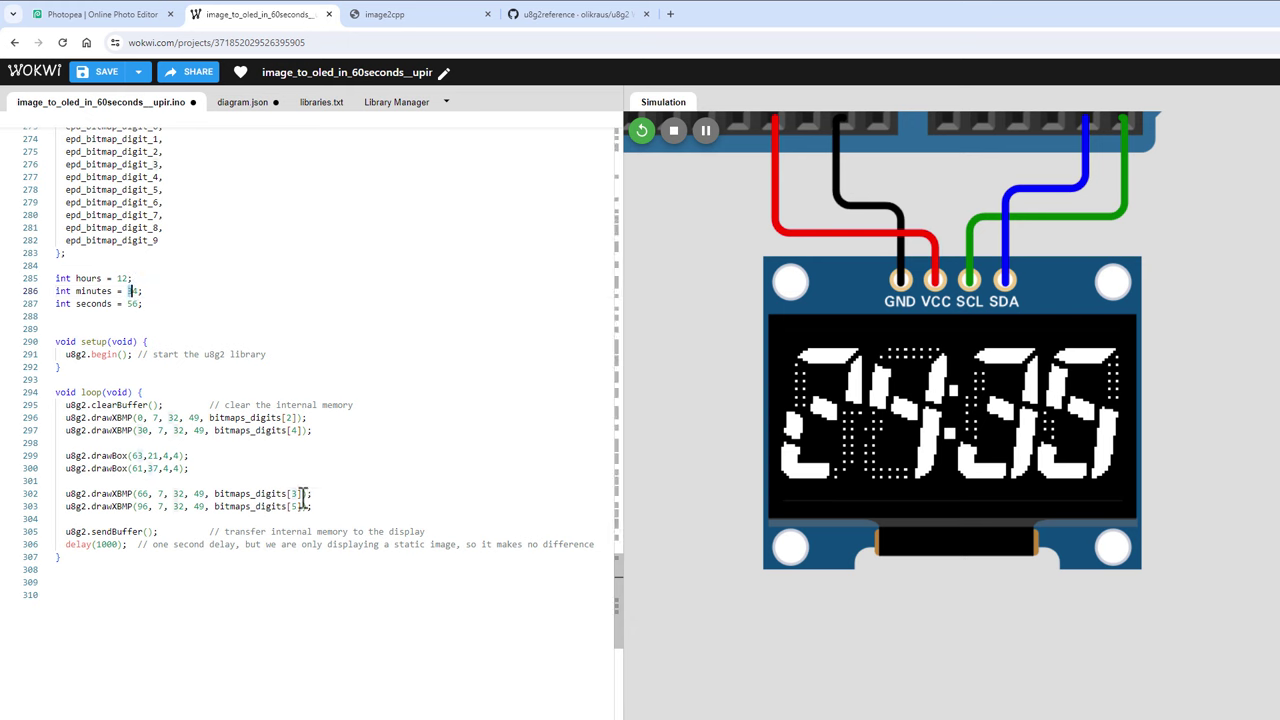
{"action": "left_click", "coordinate": [302, 495]}
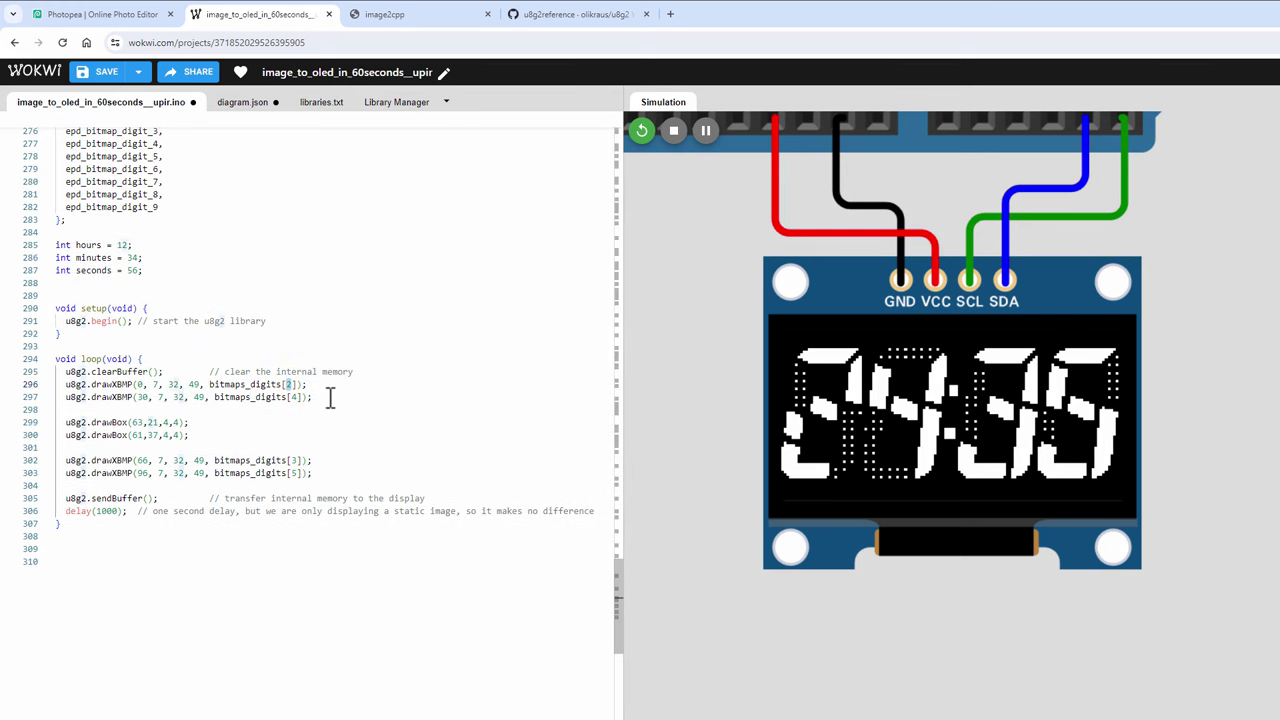
{"action": "type", "text": "hours / 10"}
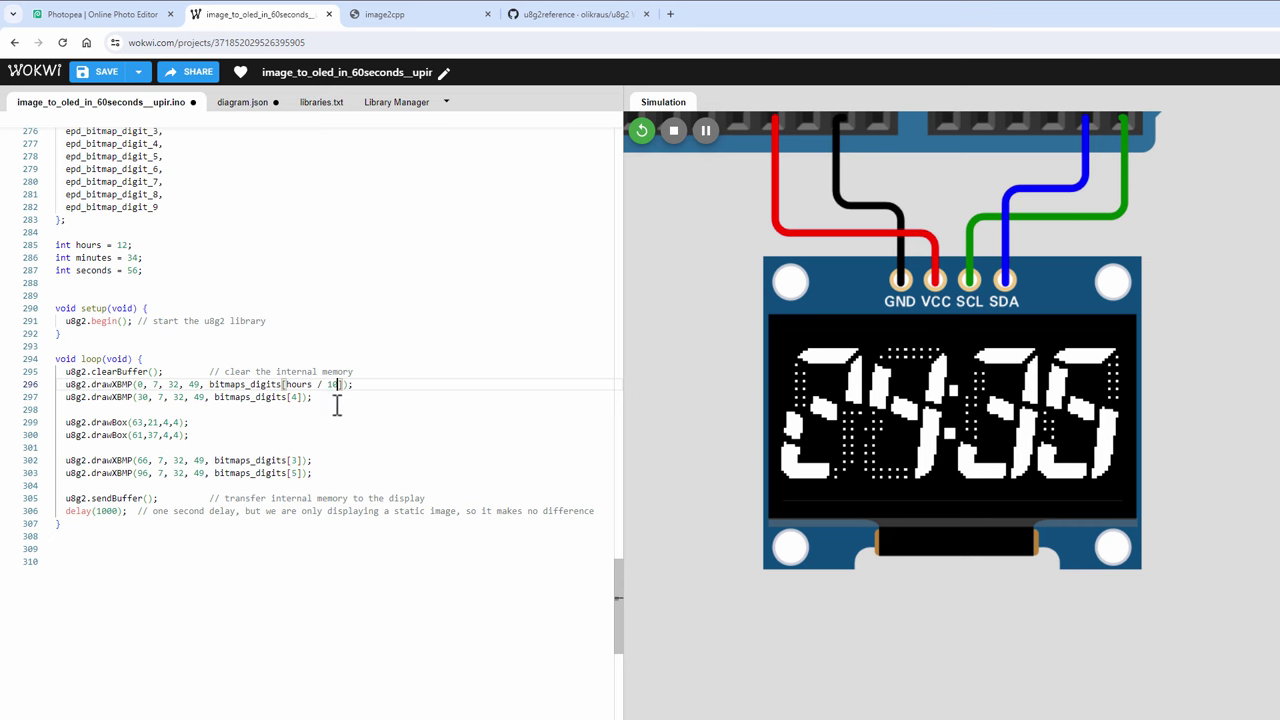
Step: Replace the index in the second drawXBMP call with hours % 10
{"action": "key", "text": "Down"}
{"action": "key", "text": "Left"}
{"action": "key", "text": "Left"}
{"action": "key", "text": "Left"}
{"action": "key", "text": "BackSpace"}
{"action": "type", "text": "hours"}
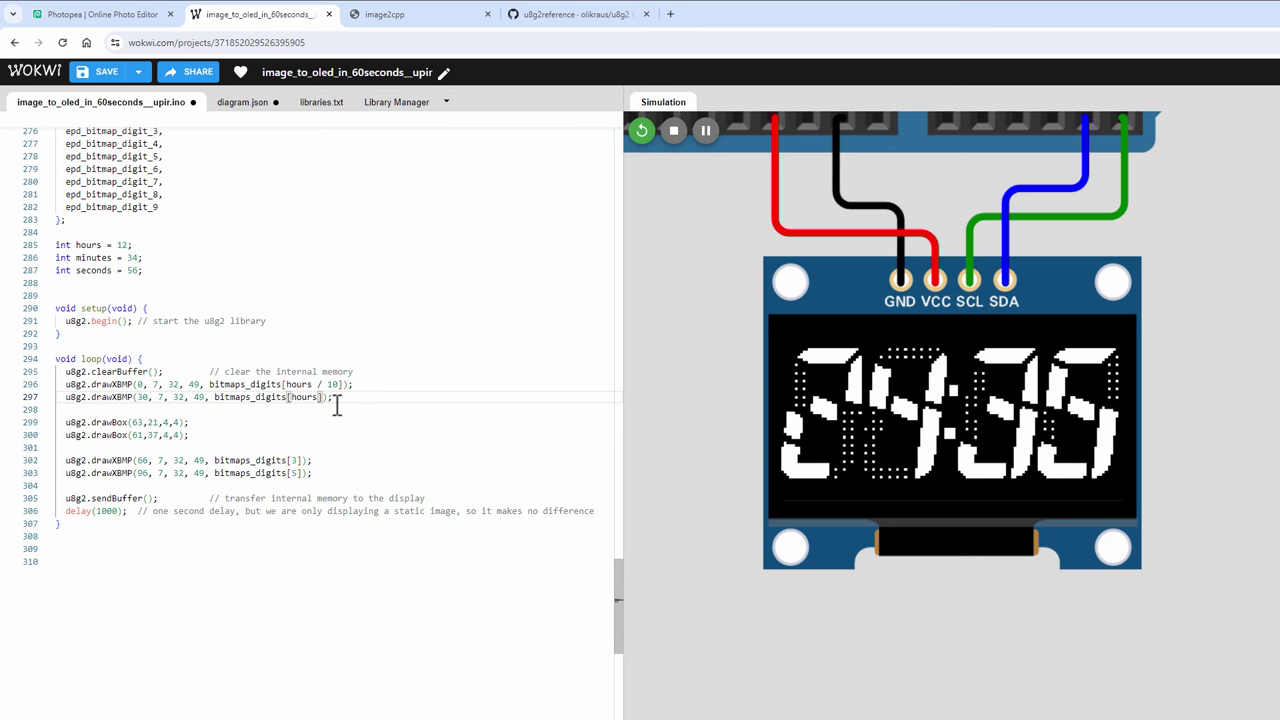
{"action": "type", "text": " % 10"}
Step: Replace the indexes in the third and fourth drawXBMP calls with minutes / 10 and minutes % 10
{"action": "double_click", "coordinate": [95, 257]}
{"action": "key", "text": "ctrl+c"}
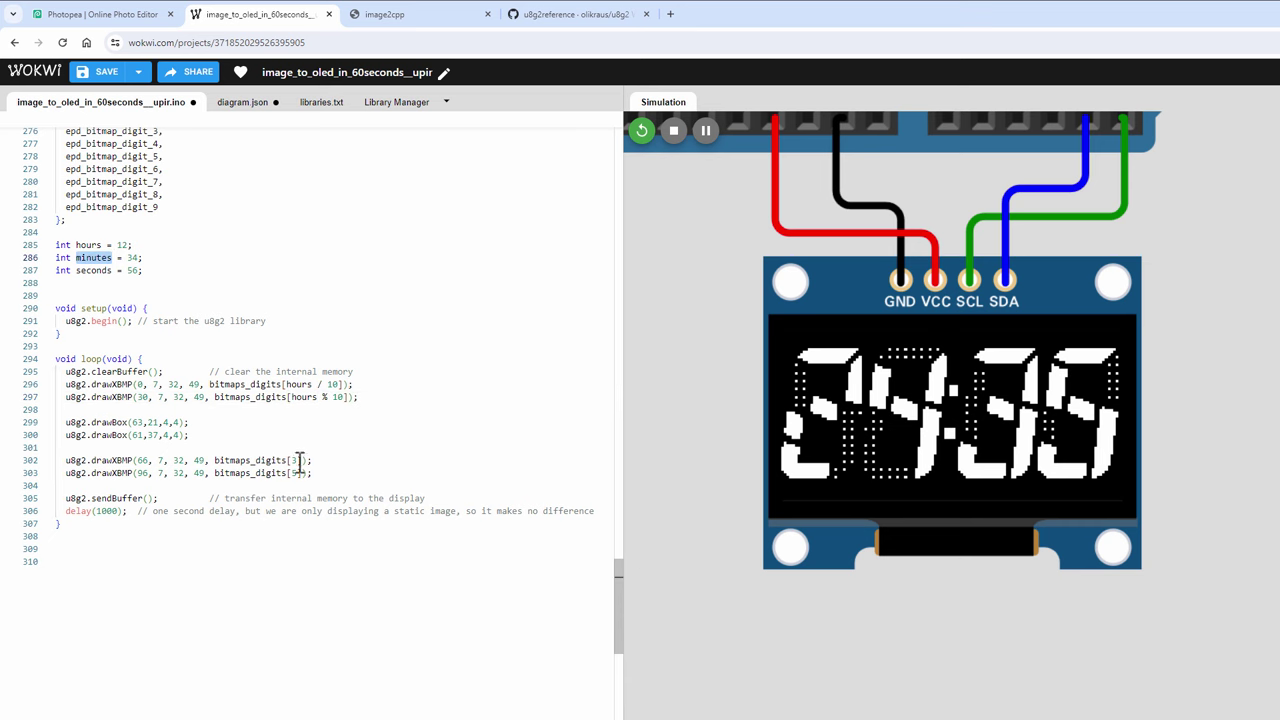
{"action": "double_click", "coordinate": [296, 460]}
{"action": "key", "text": "ctrl+v"}
{"action": "type", "text": "/"}
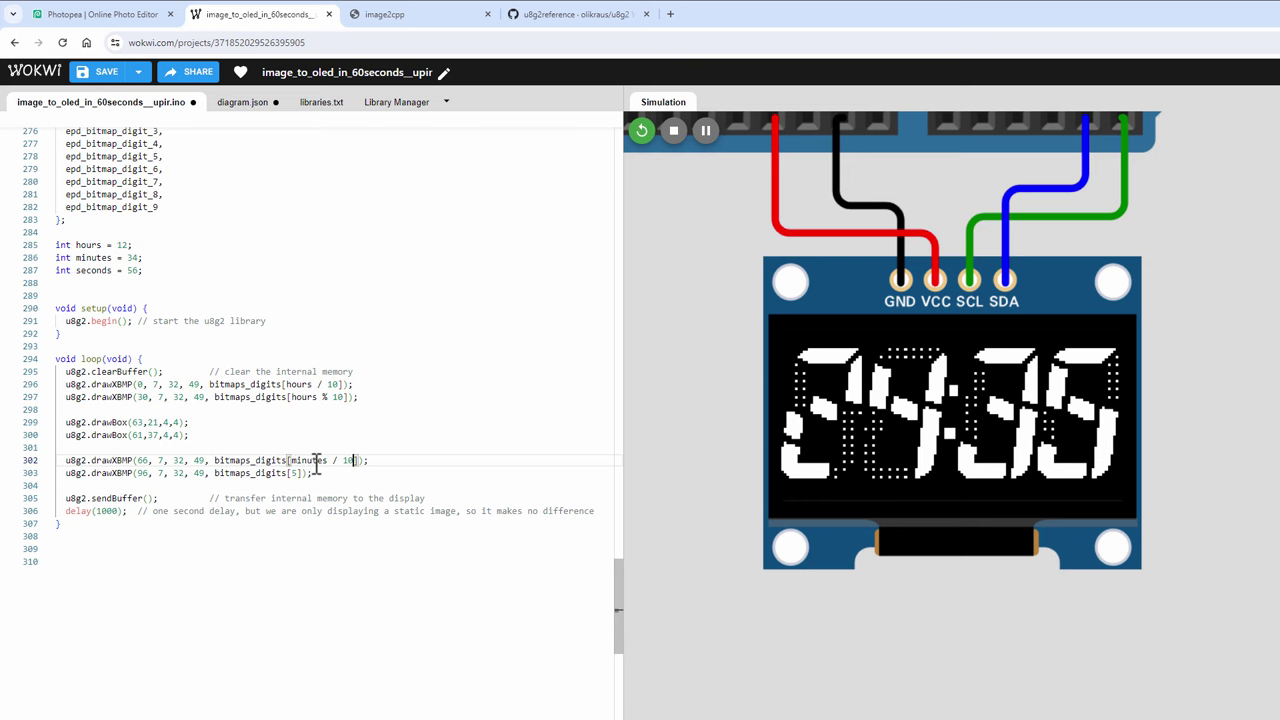
{"action": "type", "text": " 10"}
{"action": "double_click", "coordinate": [295, 473]}
{"action": "key", "text": "ctrl+v"}
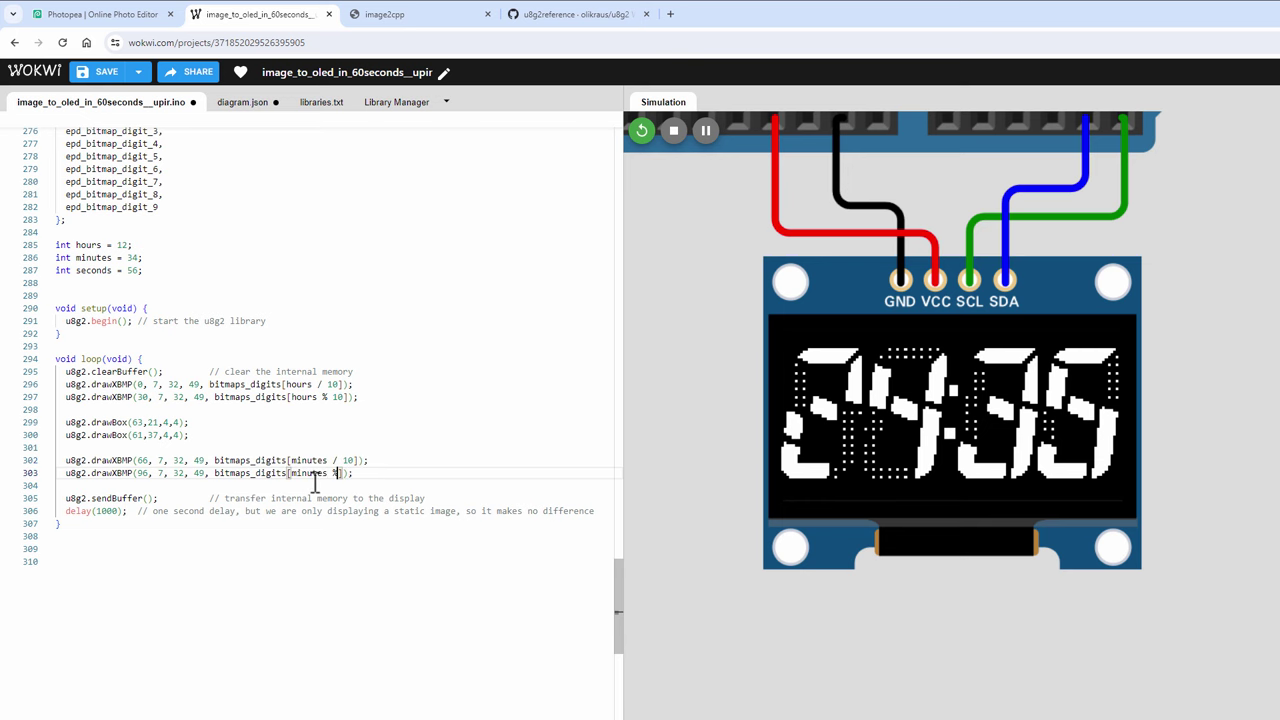
Step: Restart the simulation and examine where neighbouring digits overlap on the OLED display
{"action": "left_click", "coordinate": [641, 130]}
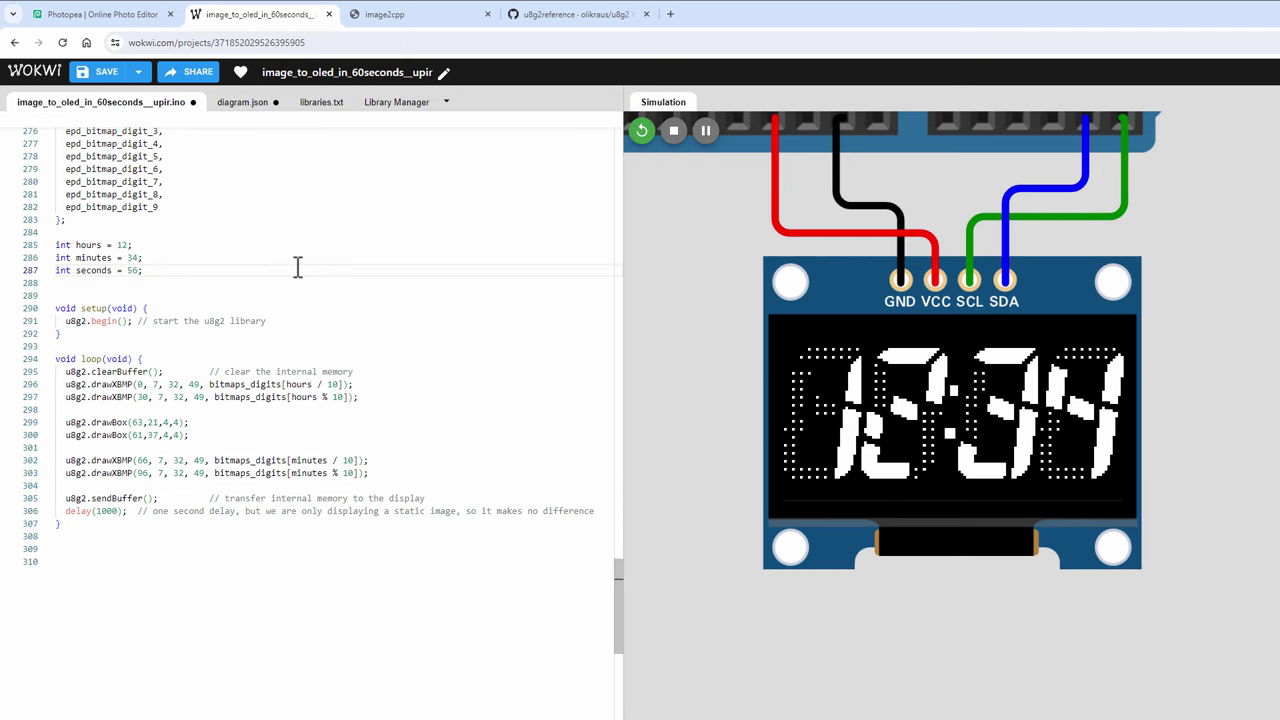
{"action": "left_click_drag", "start_coordinate": [189, 270], "coordinate": [56, 244]}
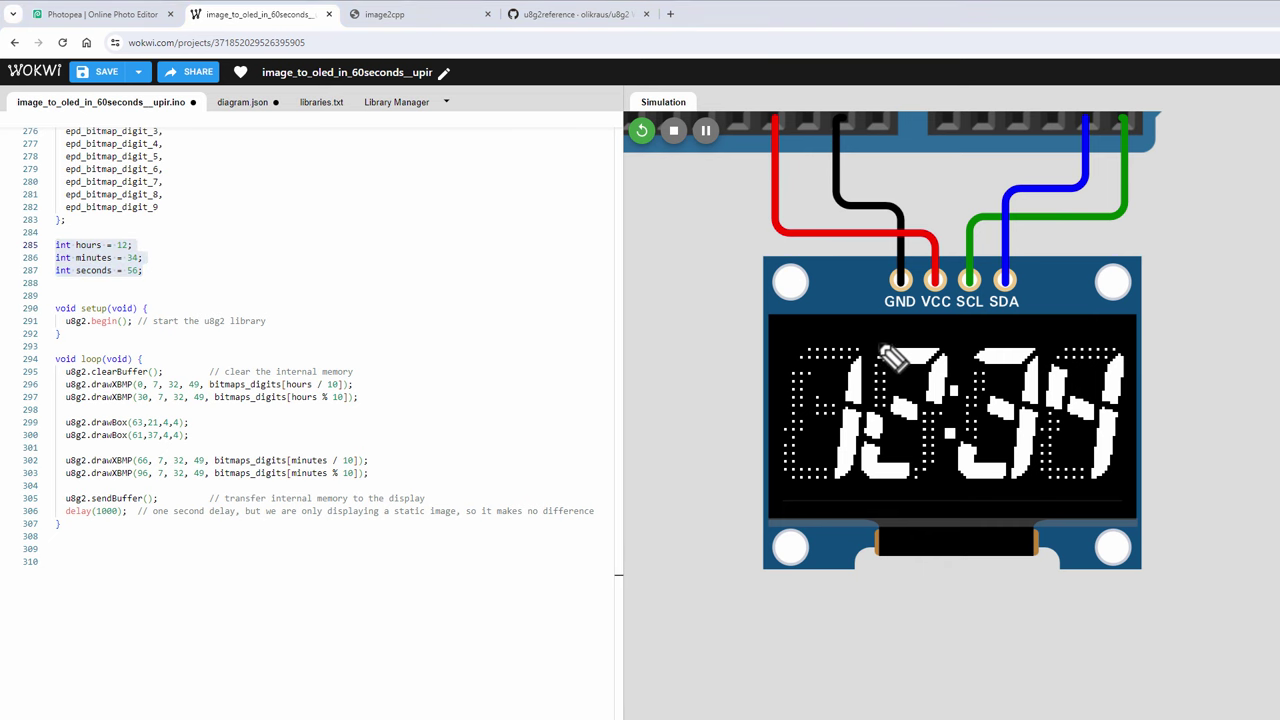
{"action": "mouse_move", "coordinate": [877, 342]}
{"action": "left_mouse_down"}
{"action": "mouse_move", "coordinate": [857, 346]}
{"action": "mouse_move", "coordinate": [848, 405]}
{"action": "mouse_move", "coordinate": [883, 372]}
{"action": "mouse_move", "coordinate": [878, 346]}
{"action": "left_mouse_up"}
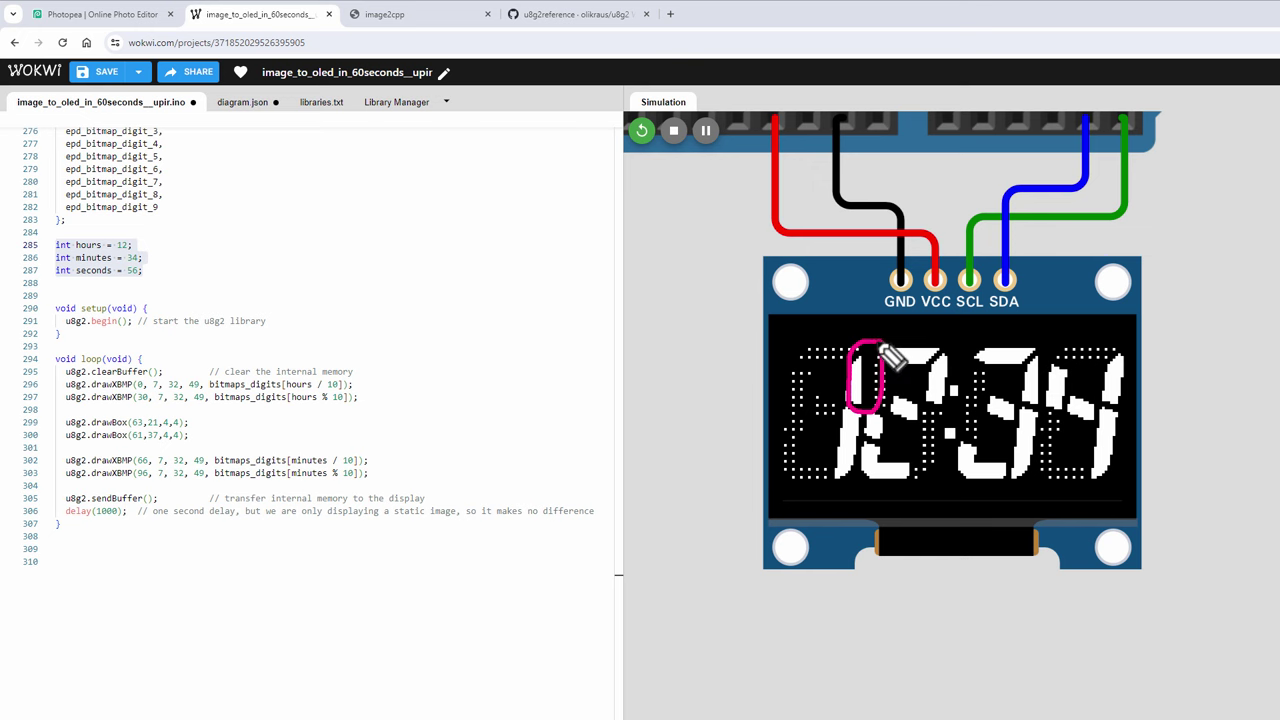
{"action": "mouse_move", "coordinate": [1050, 348]}
{"action": "left_mouse_down"}
{"action": "mouse_move", "coordinate": [1039, 409]}
{"action": "mouse_move", "coordinate": [1055, 416]}
{"action": "mouse_move", "coordinate": [1050, 352]}
{"action": "left_mouse_up"}
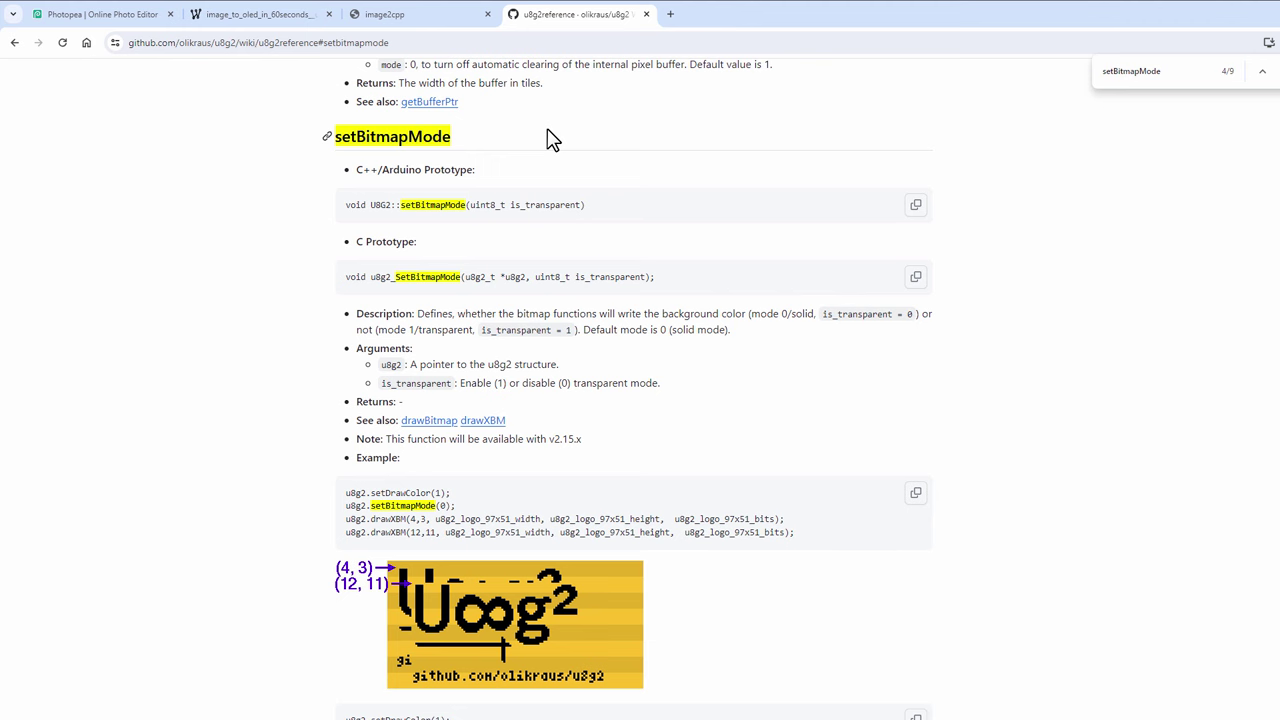
Step: In the setBitmapMode section of the u8g2 reference on GitHub, copy the u8g2.setBitmapMode(1); example line
{"action": "scroll", "coordinate": [651, 289], "scroll_direction": "down", "scroll_amount": 3}
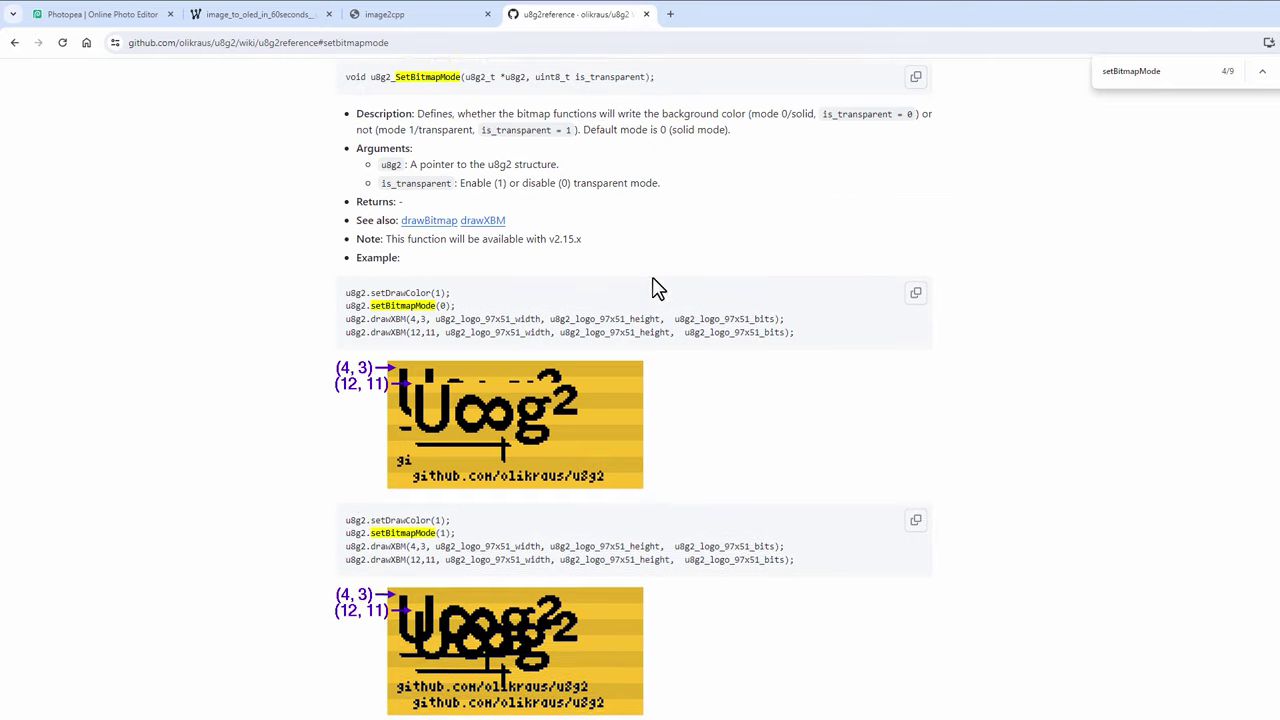
{"action": "left_click_drag", "start_coordinate": [456, 467], "coordinate": [347, 468]}
{"action": "key", "text": "ctrl+c"}
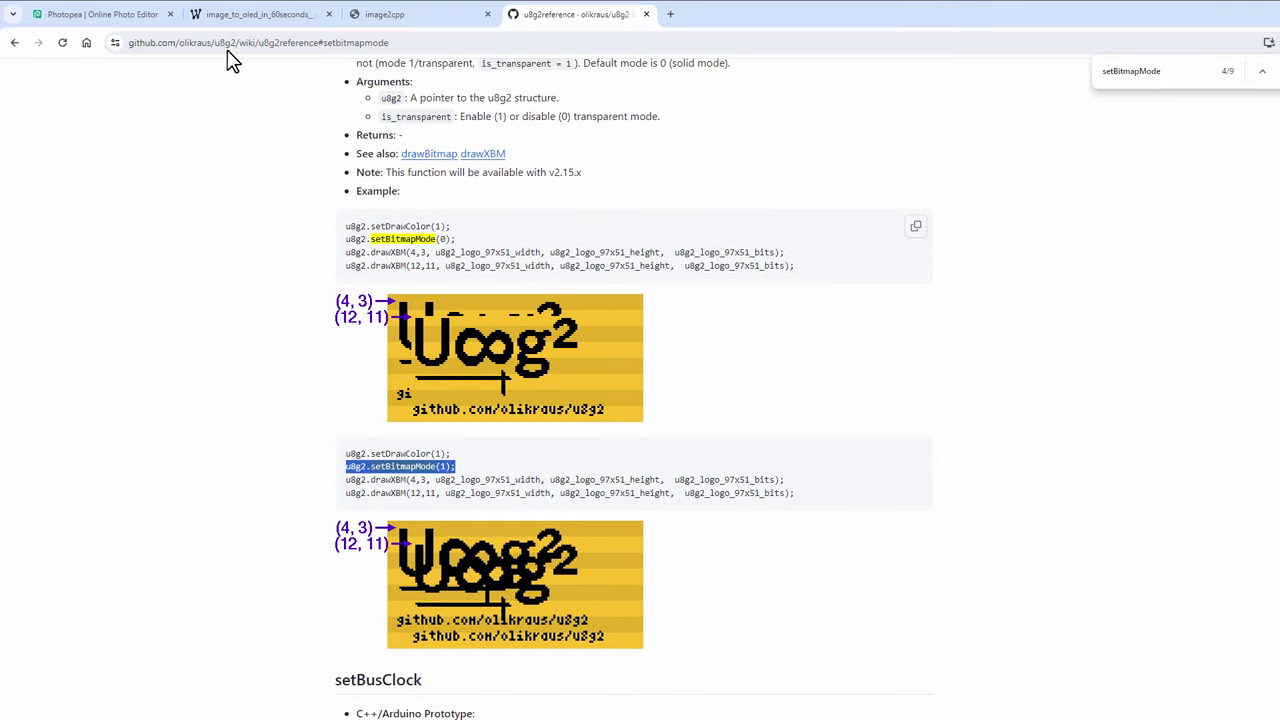
Step: In the Wokwi sketch, insert u8g2.setBitmapMode(1); after clearBuffer with the comment "draw transparent images"
{"action": "left_click", "coordinate": [215, 16]}
{"action": "left_click", "coordinate": [369, 365]}
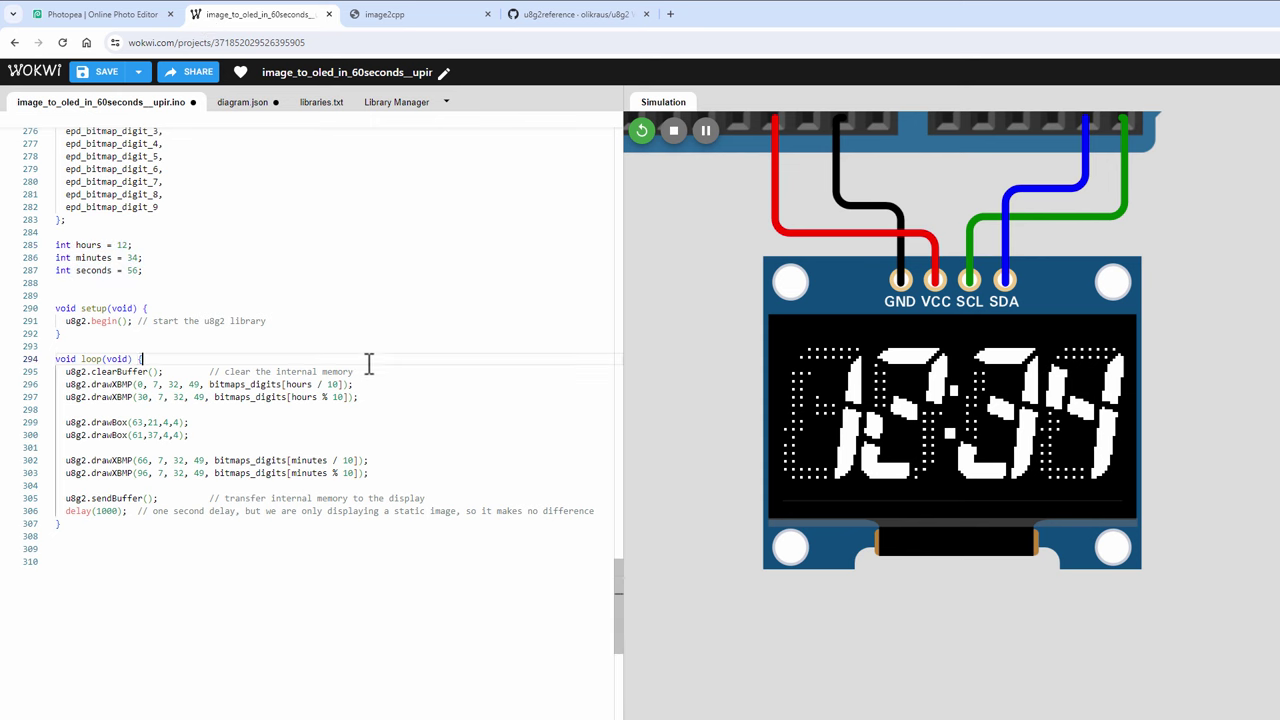
{"action": "key", "text": "Return"}
{"action": "key", "text": "Return"}
{"action": "key", "text": "ctrl+v"}
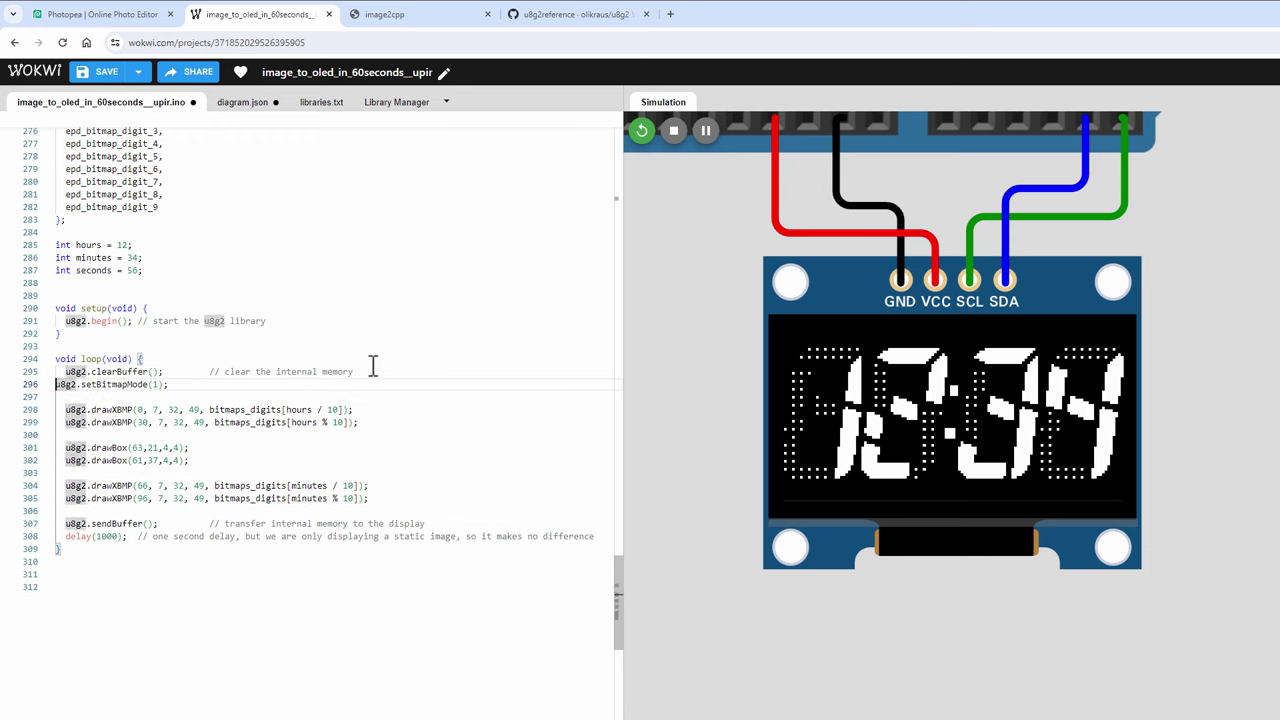
{"action": "type", "text": "// draw transparent images"}
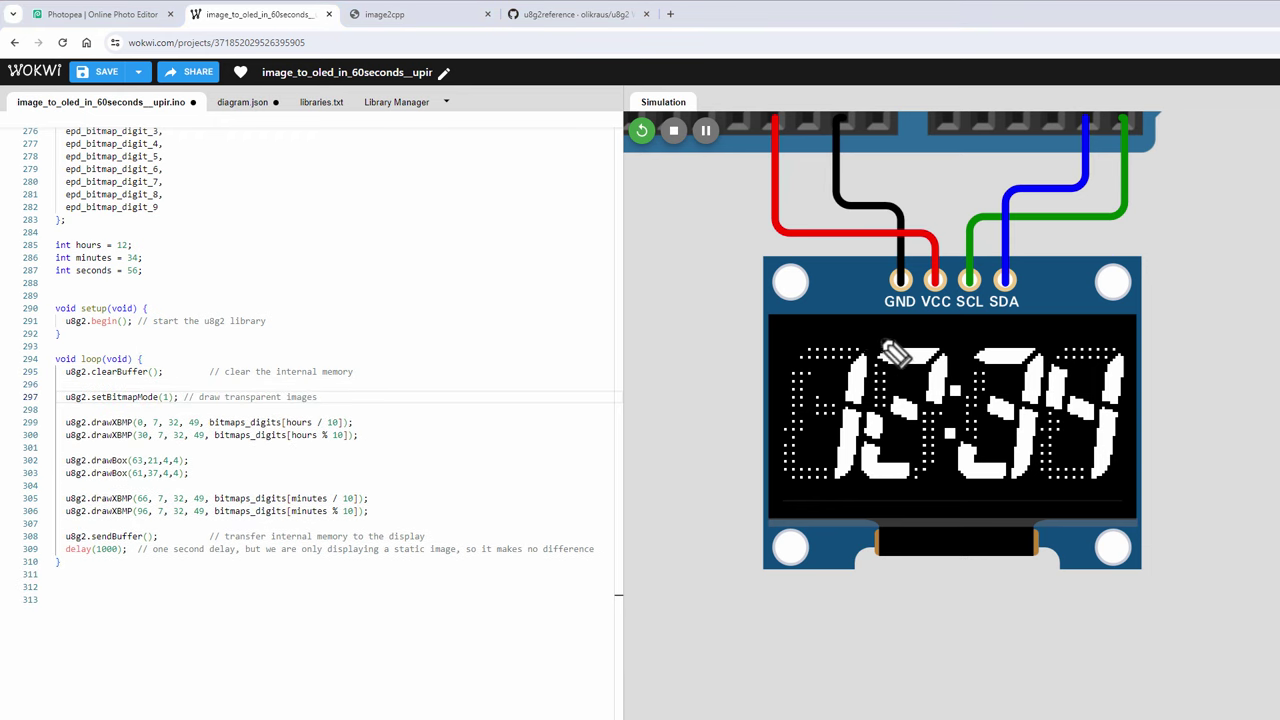
{"action": "mouse_move", "coordinate": [882, 341]}
{"action": "left_mouse_down"}
{"action": "mouse_move", "coordinate": [862, 407]}
{"action": "mouse_move", "coordinate": [878, 336]}
{"action": "left_mouse_up"}
{"action": "mouse_move", "coordinate": [1027, 338]}
{"action": "left_mouse_down"}
{"action": "mouse_move", "coordinate": [1027, 390]}
{"action": "mouse_move", "coordinate": [1070, 382]}
{"action": "mouse_move", "coordinate": [1030, 345]}
{"action": "left_mouse_up"}
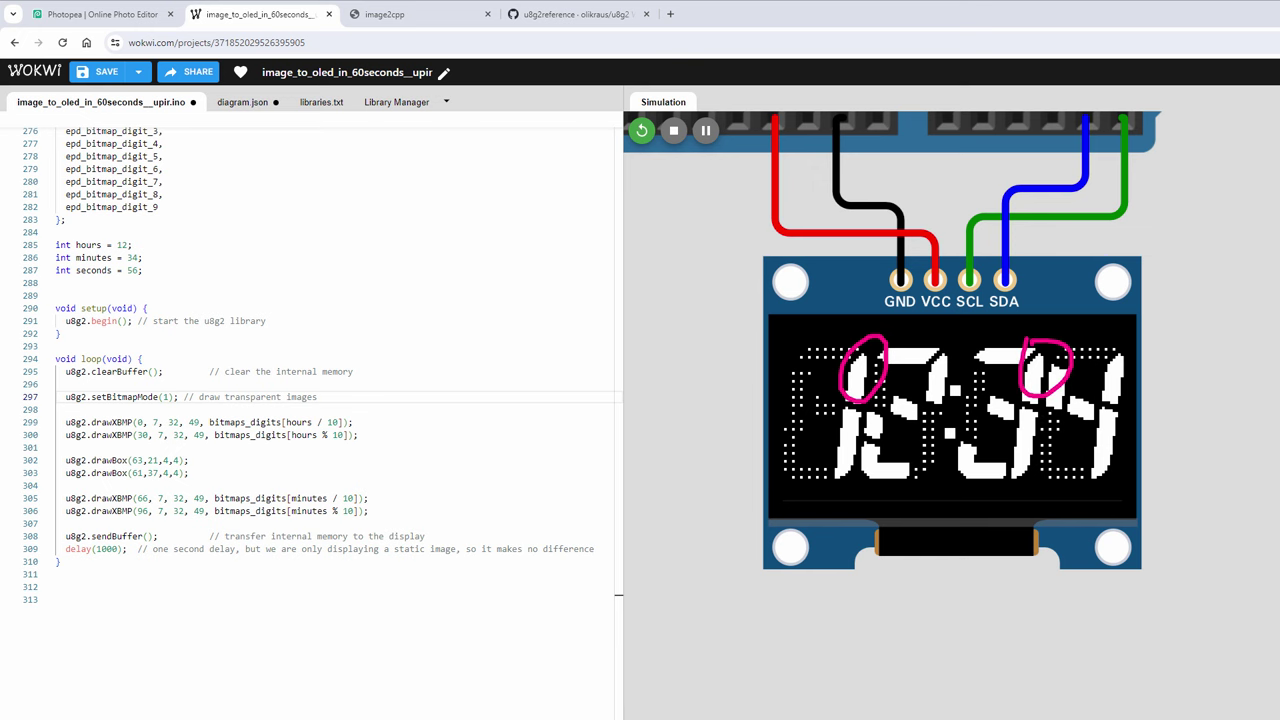
Step: Add blank lines at the start of loop() and a seconds++; statement above the clearBuffer call
{"action": "left_click", "coordinate": [214, 362]}
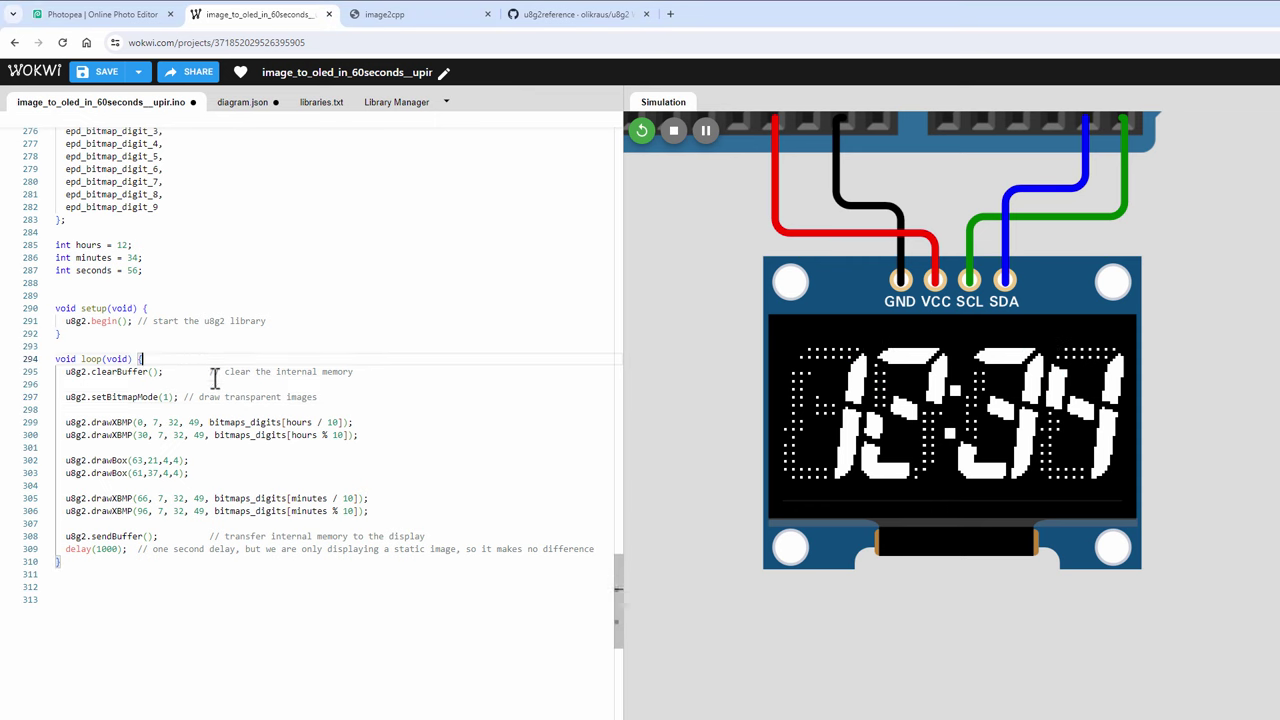
{"action": "key", "text": "Return"}
{"action": "key", "text": "Return"}
{"action": "key", "text": "Return"}
{"action": "key", "text": "Return"}
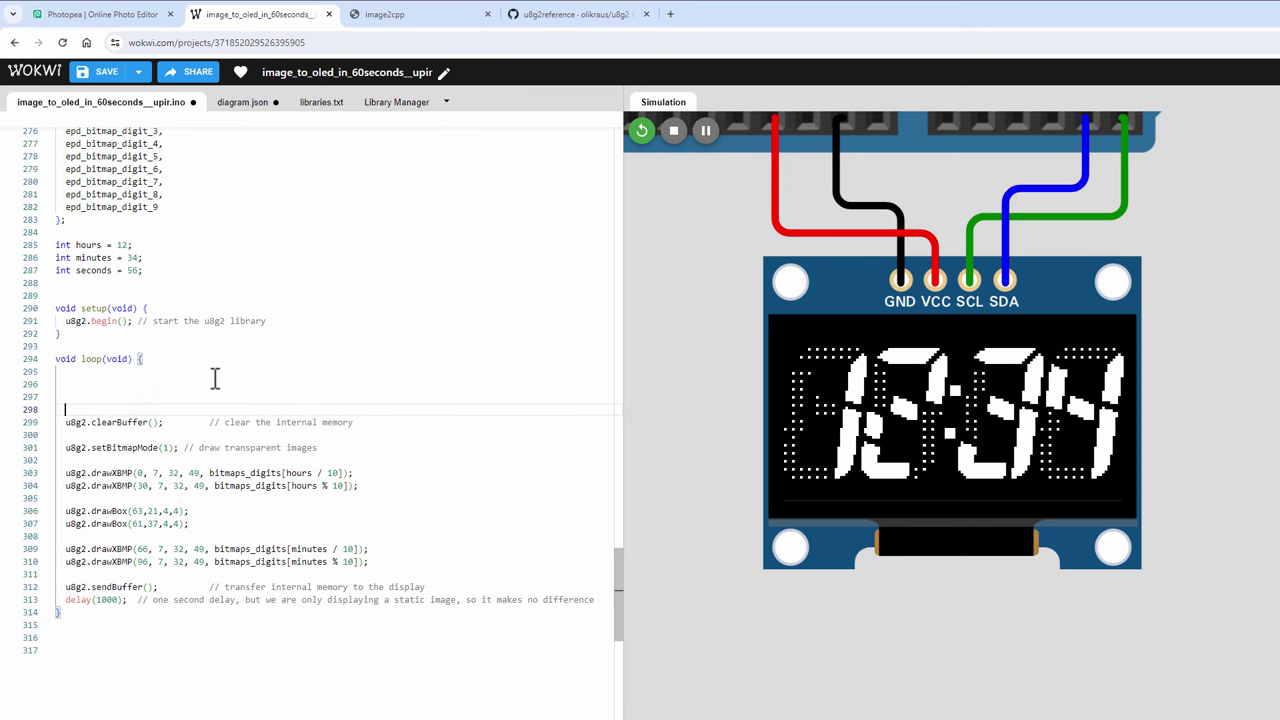
{"action": "key", "text": "Up"}
{"action": "type", "text": "seconds++"}
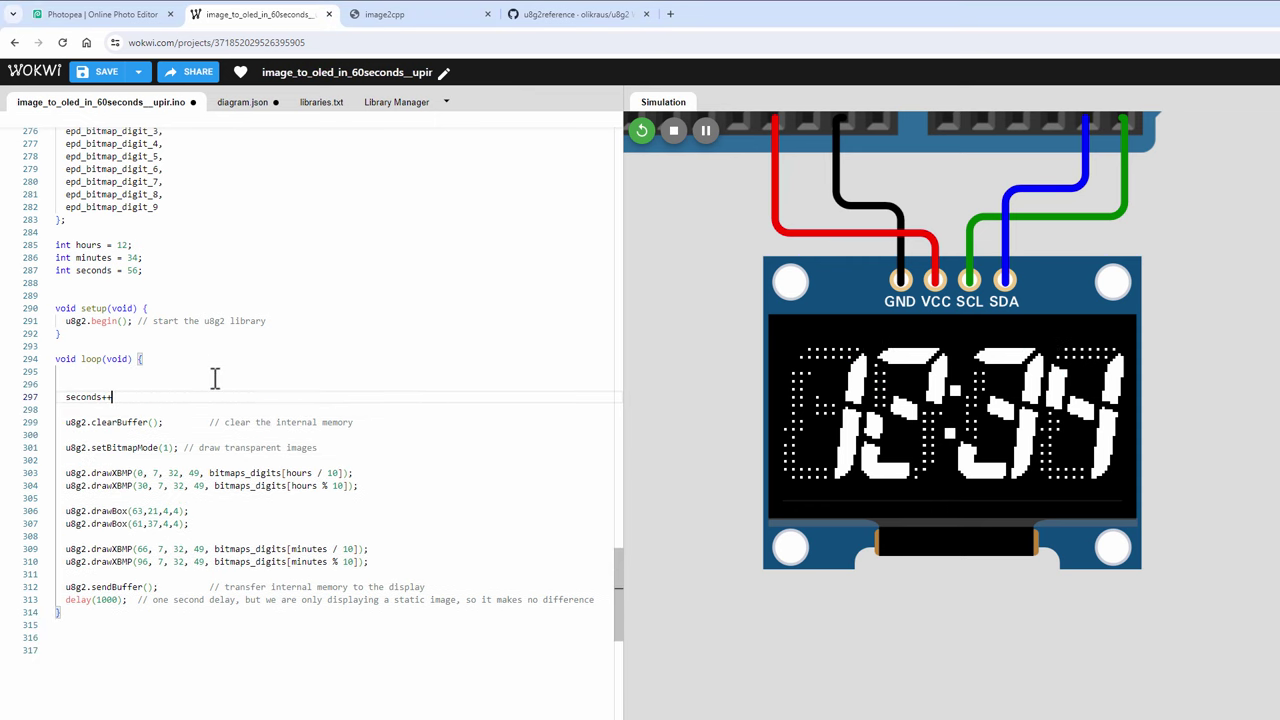
{"action": "type", "text": ";"}
Step: Below seconds++, add an if (seconds > 60) block that sets seconds = 0 and runs minutes++
{"action": "key", "text": "Return"}
{"action": "type", "text": "if ("}
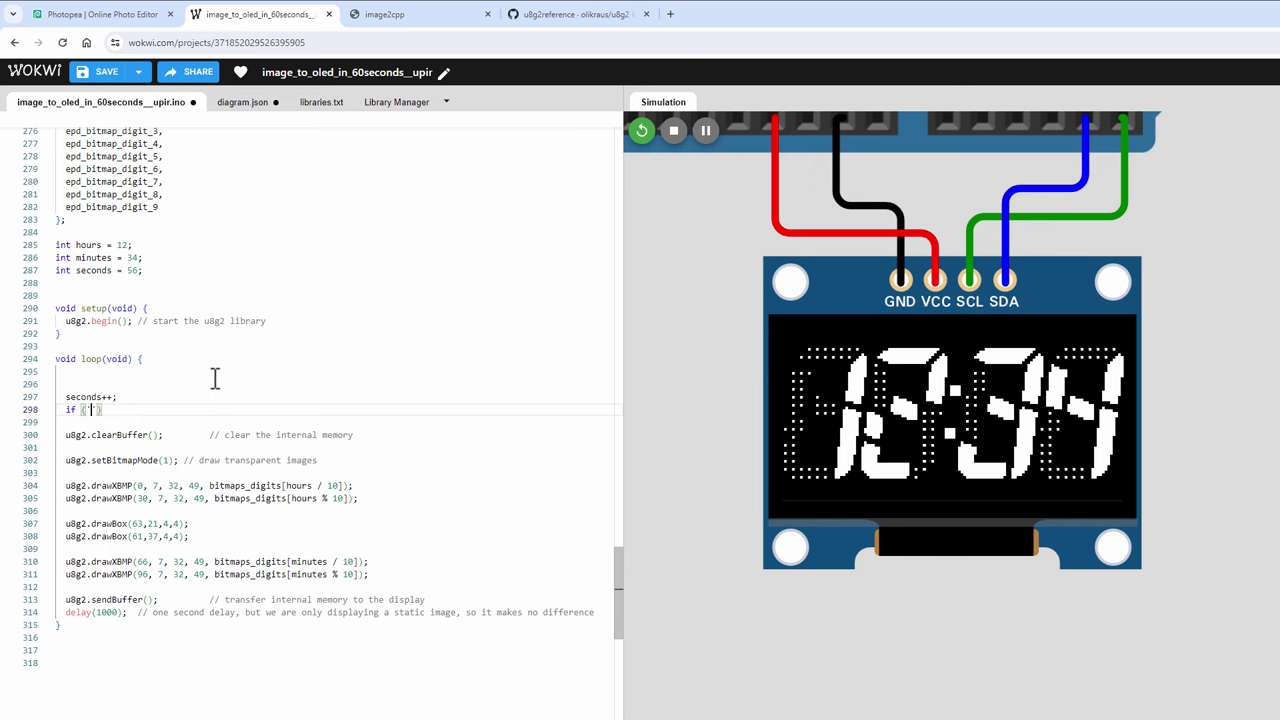
{"action": "type", "text": "seconds > 60) {"}
{"action": "key", "text": "Return"}
{"action": "type", "text": "seconds -0"}
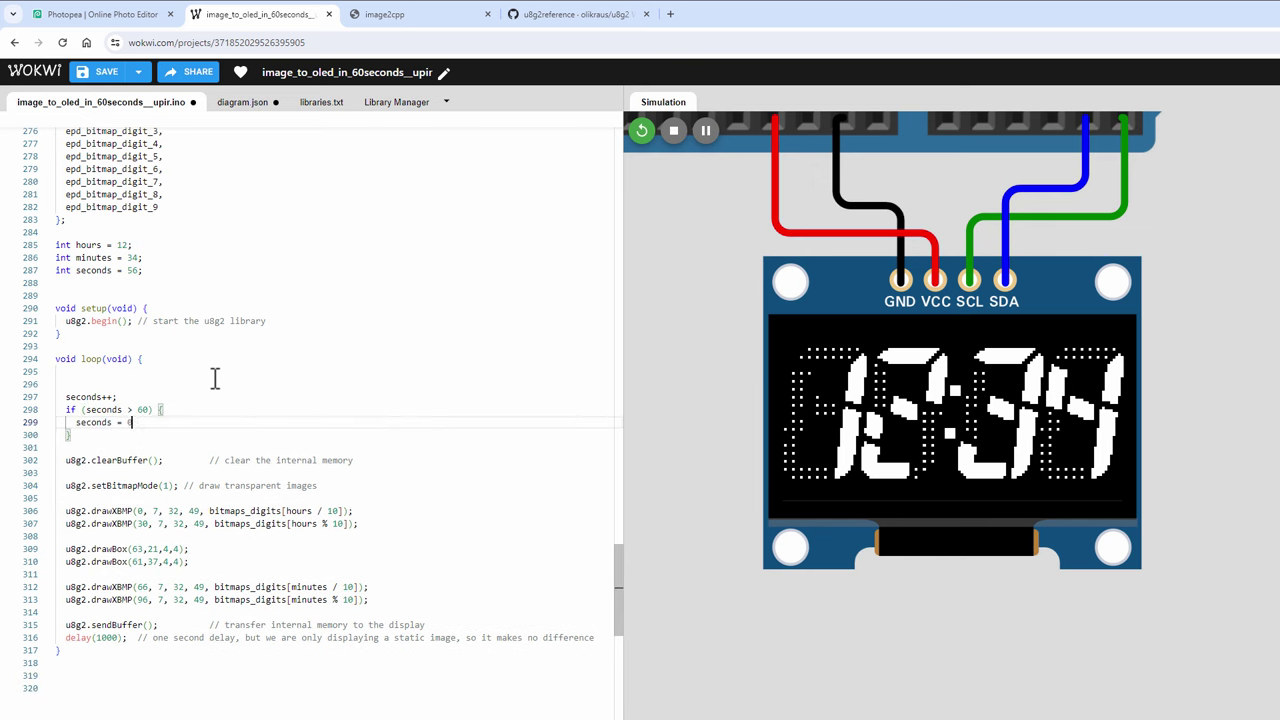
{"action": "type", "text": ";"}
{"action": "key", "text": "Return"}
{"action": "type", "text": "minutes++;"}
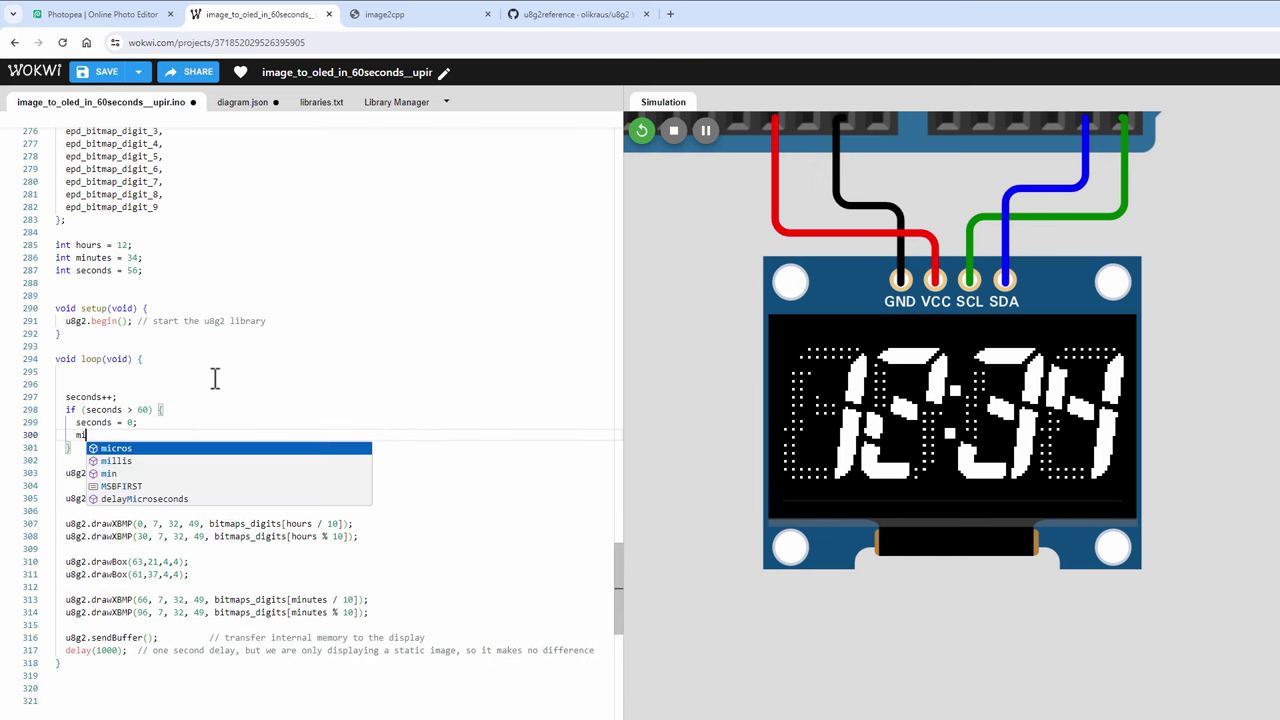
Step: After minutes++, add a nested if (minutes > 60) block that sets minutes = 0
{"action": "key", "text": "Return"}
{"action": "type", "text": "if (minutes "}
{"action": "type", "text": "> 60) {"}
{"action": "key", "text": "Return"}
{"action": "type", "text": "minutes = 0;"}
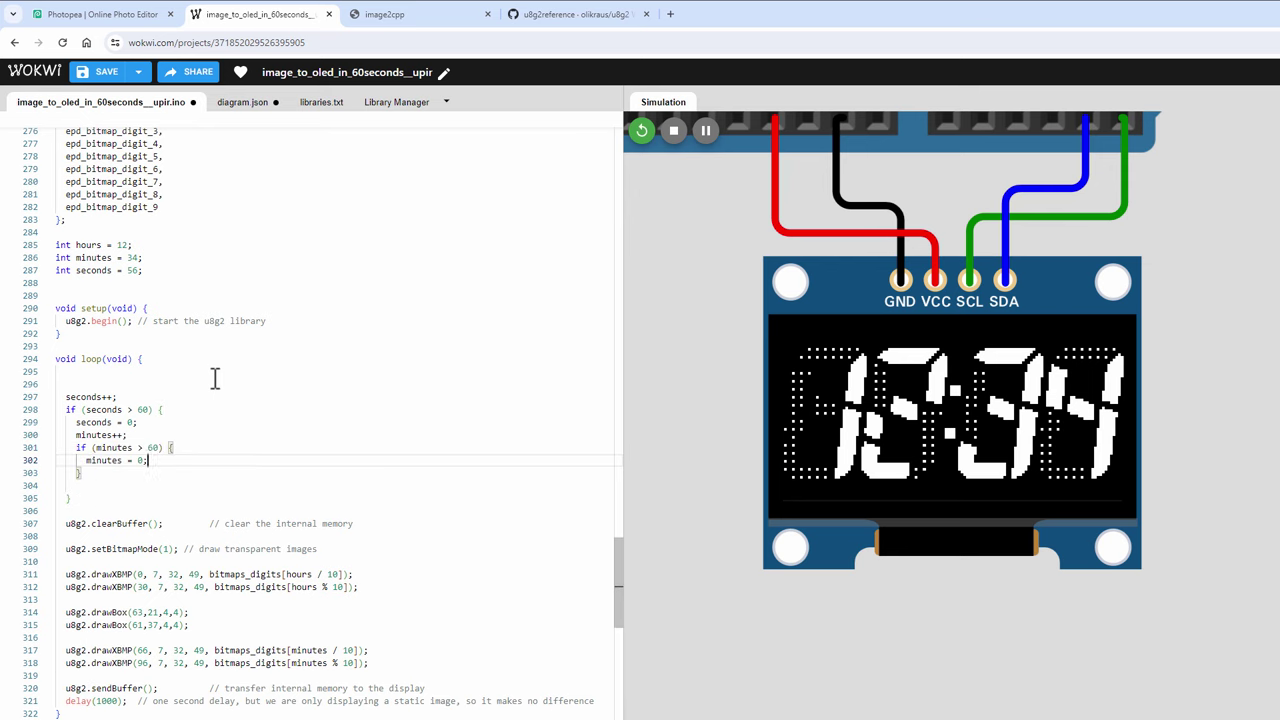
{"action": "key", "text": "Return"}
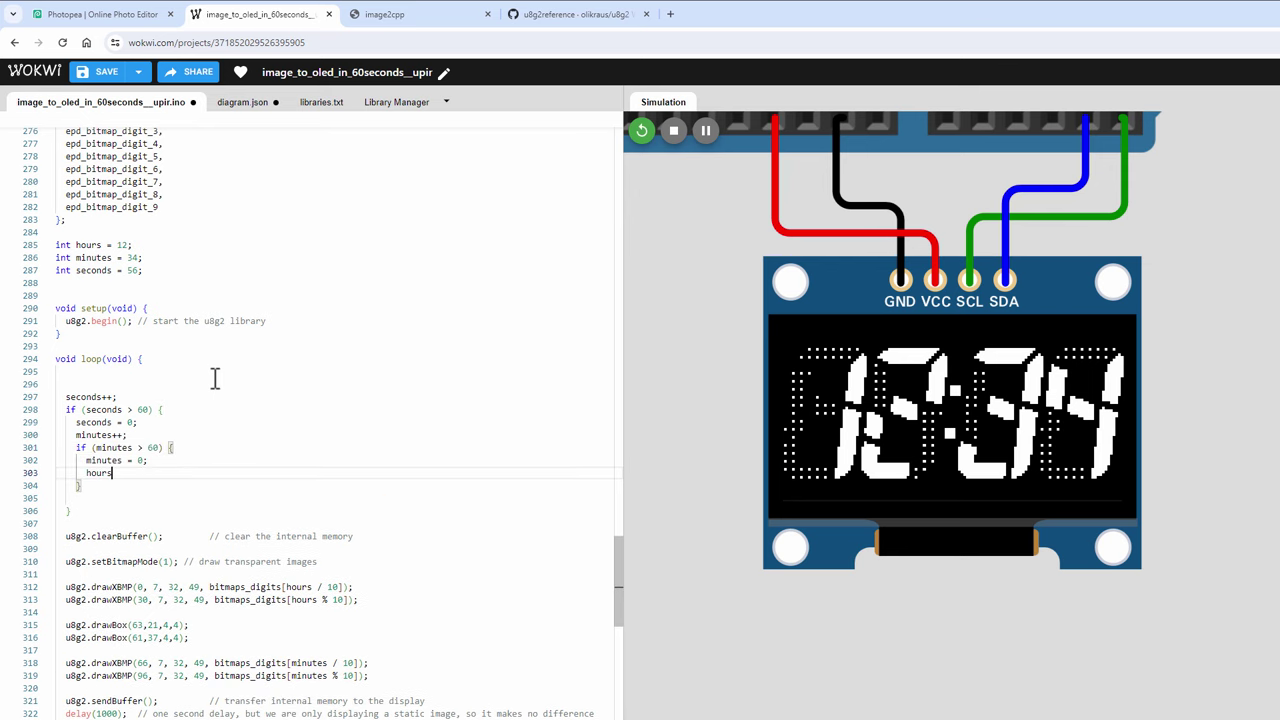
Step: Inside the minutes block, add hours++ and a nested if (hours > 24) block that sets hours = 0
{"action": "type", "text": "hours++;"}
{"action": "key", "text": "Return"}
{"action": "type", "text": "if (hours >"}
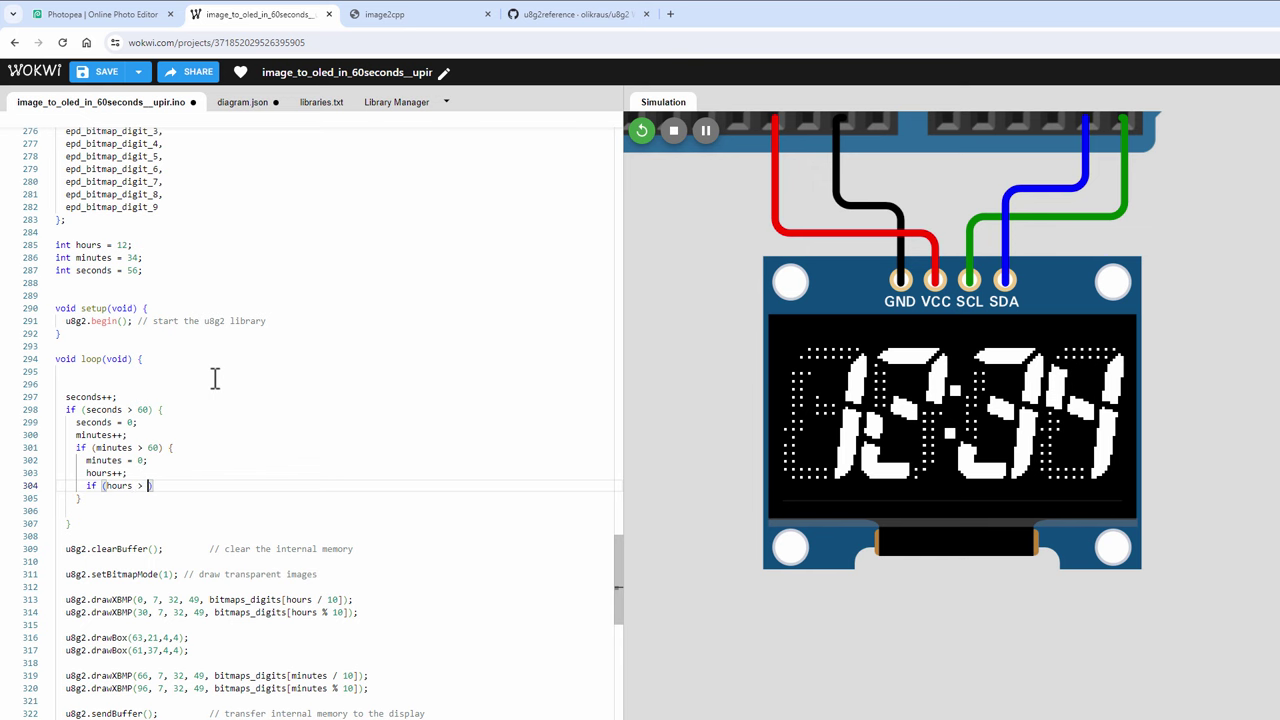
{"action": "type", "text": "24) {"}
{"action": "key", "text": "Return"}
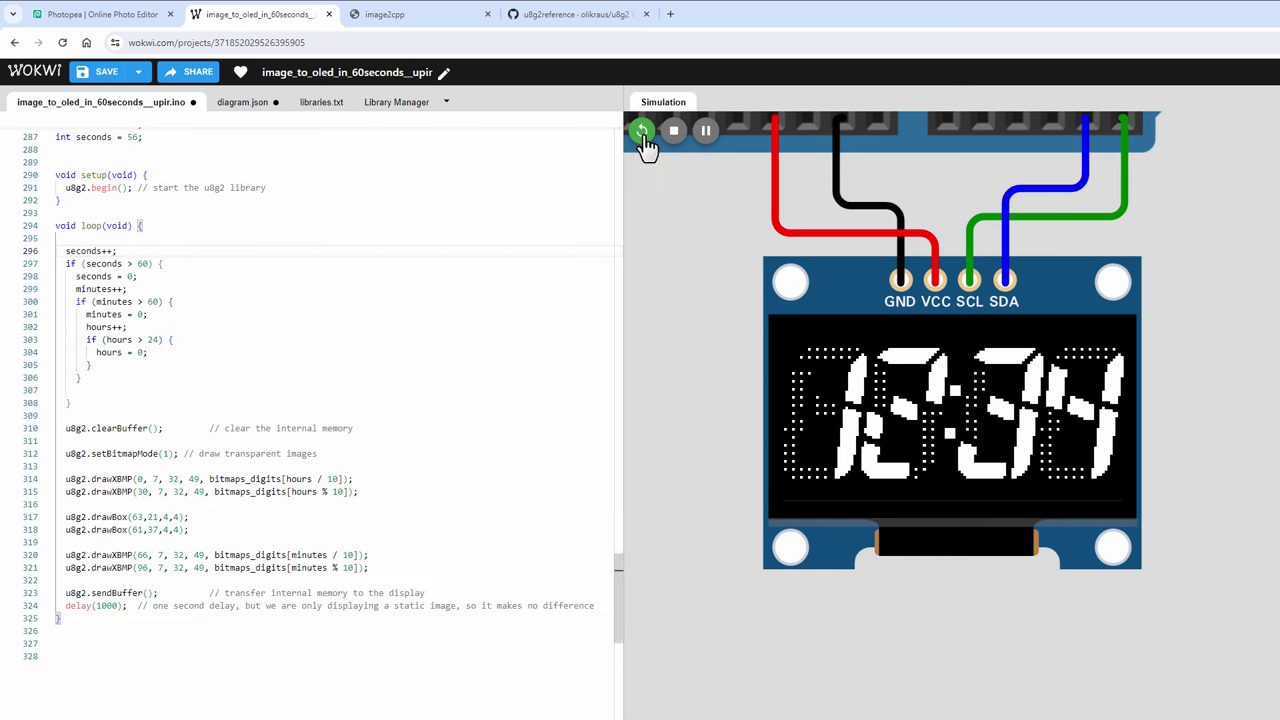
Step: Restart the simulation with the time-counting code and check the minute rollover against the initial seconds value
{"action": "left_click", "coordinate": [642, 132]}
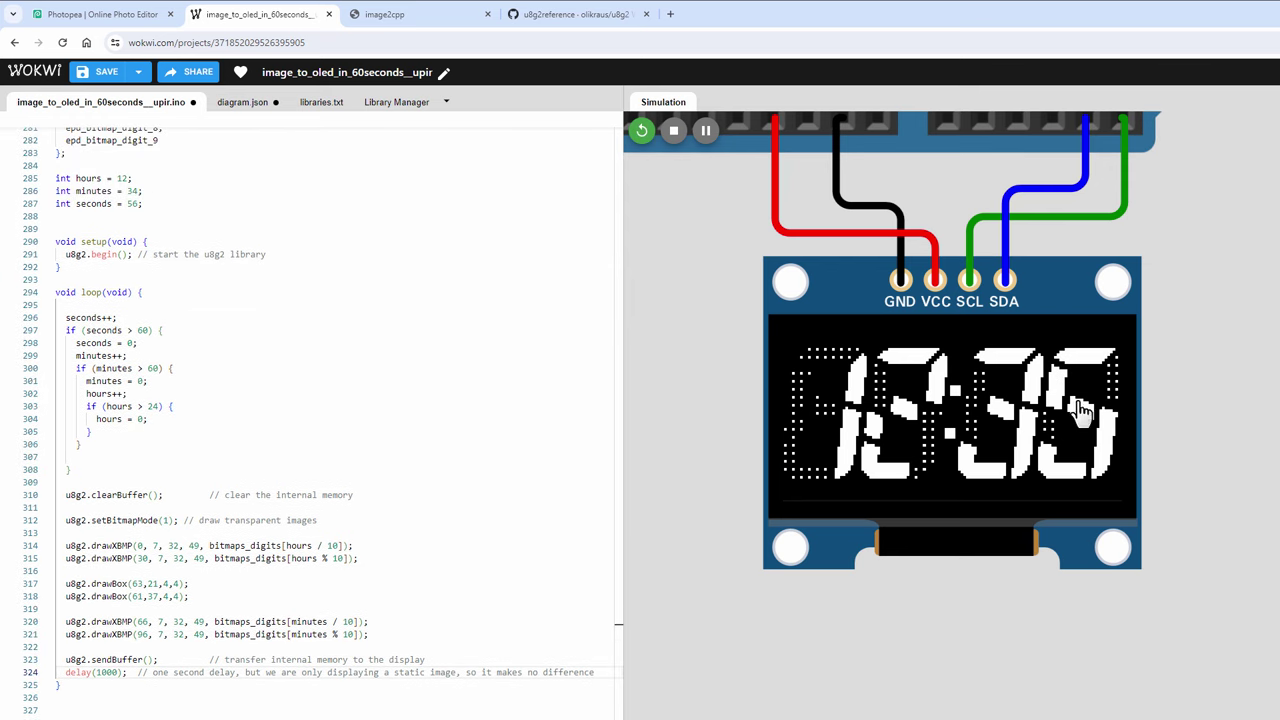
{"action": "double_click", "coordinate": [132, 203]}
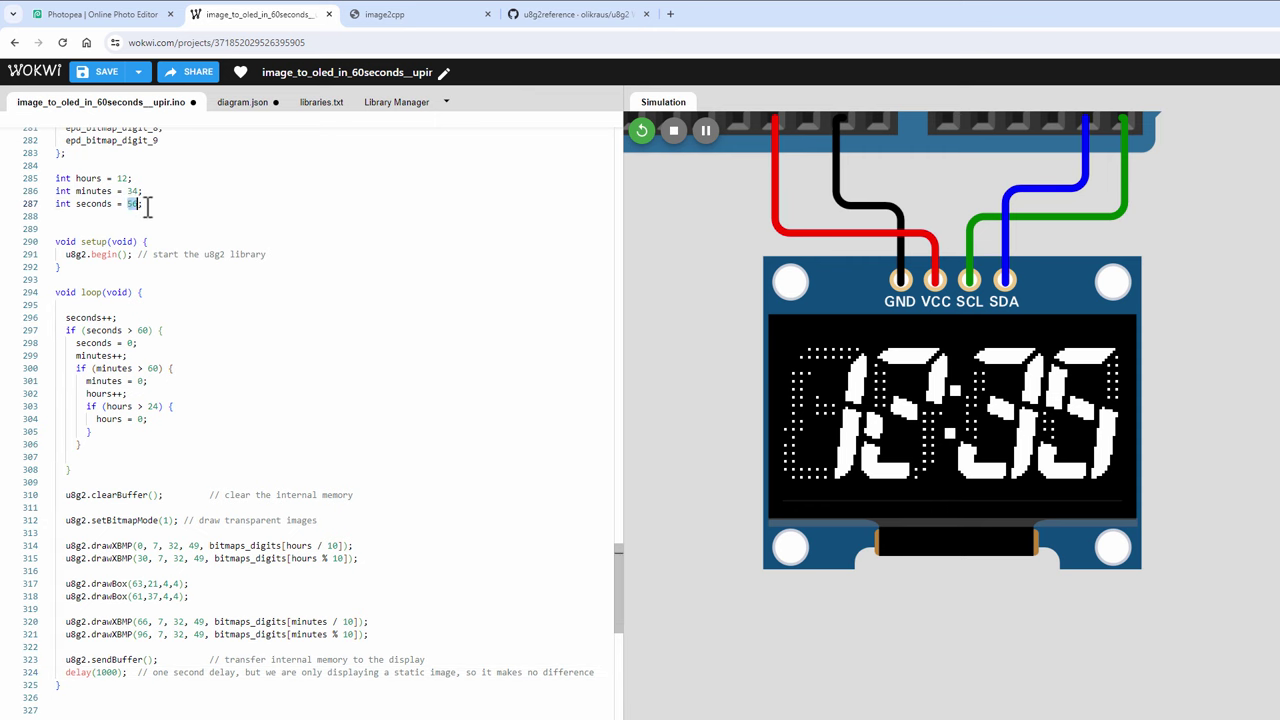
{"action": "left_click", "coordinate": [143, 203]}
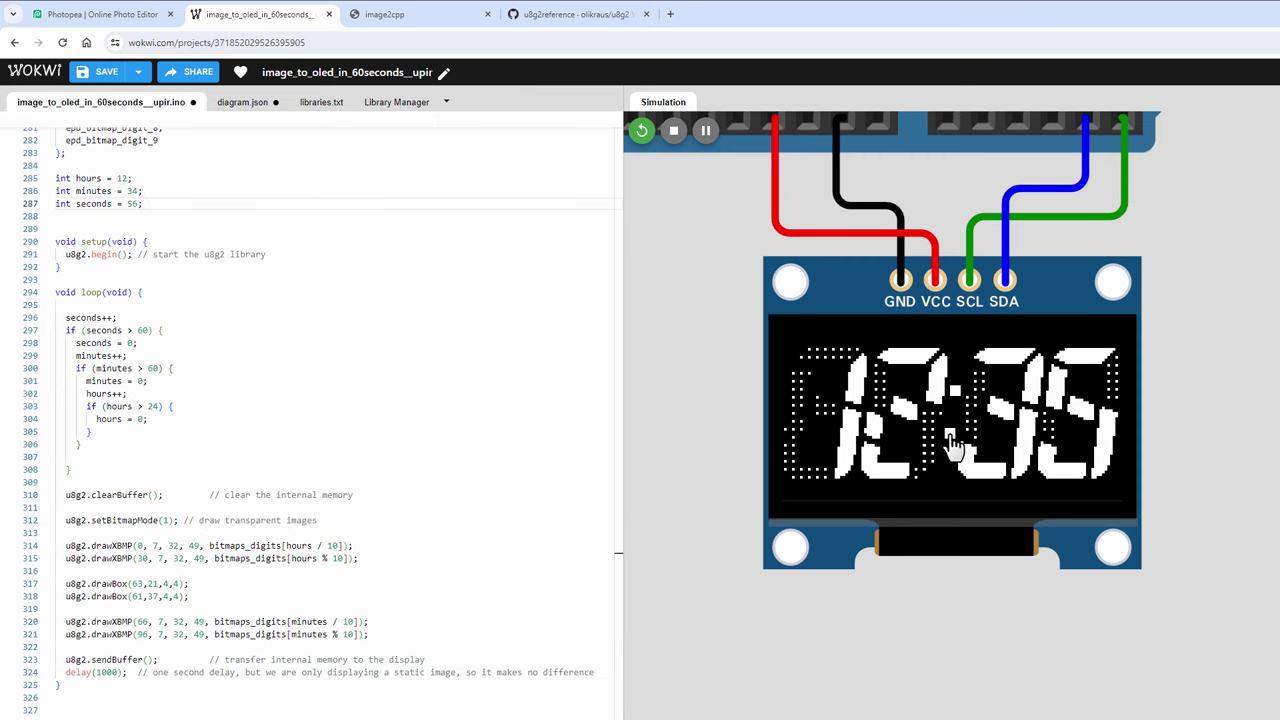
Step: Wrap the two colon drawBox calls in an if (seconds % 2 == 0) block and indent them
{"action": "scroll", "coordinate": [505, 388], "scroll_direction": "down", "scroll_amount": 1}
{"action": "left_click", "coordinate": [212, 508]}
{"action": "key", "text": "Return"}
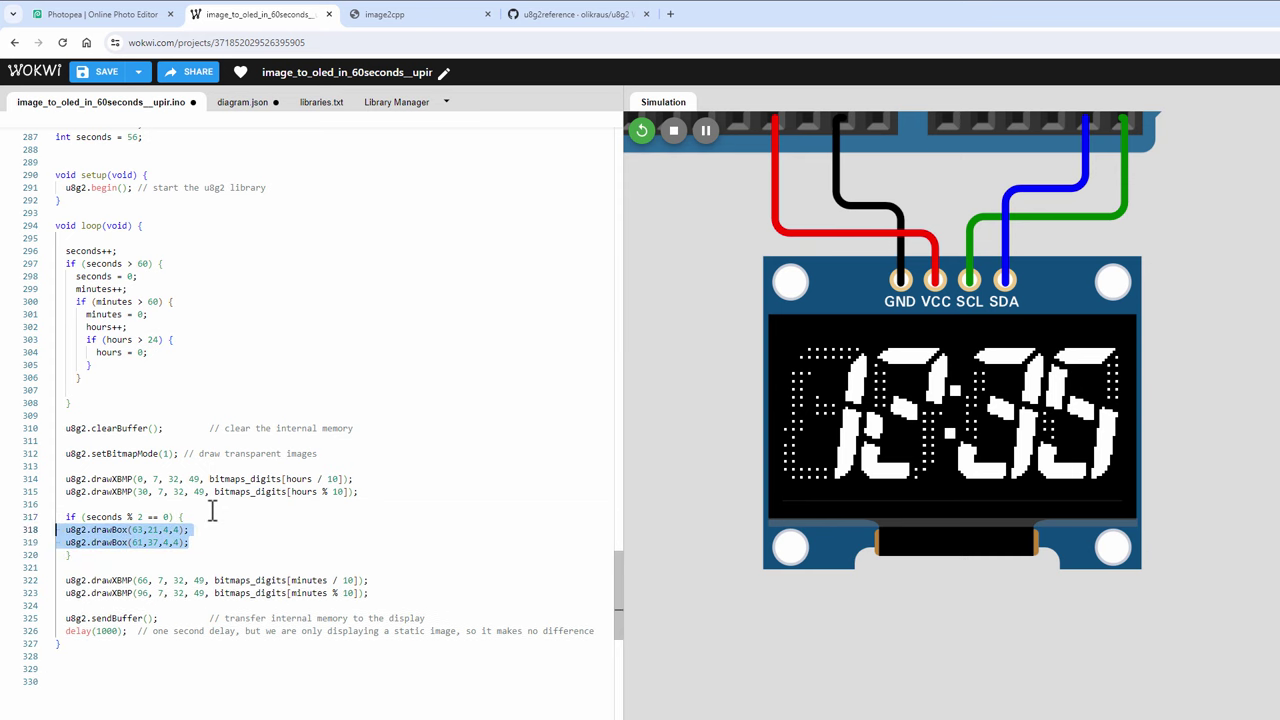
{"action": "key", "text": "Tab"}
{"action": "key", "text": "Down"}
{"action": "key", "text": "Down"}
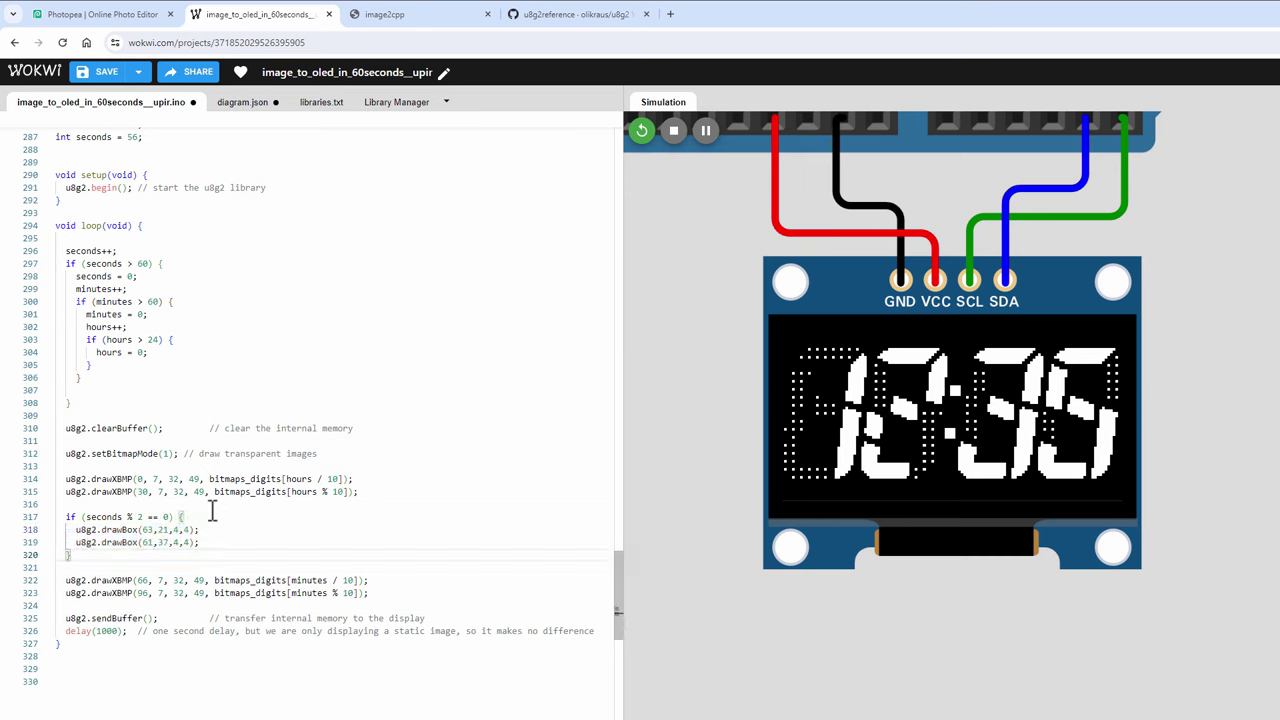